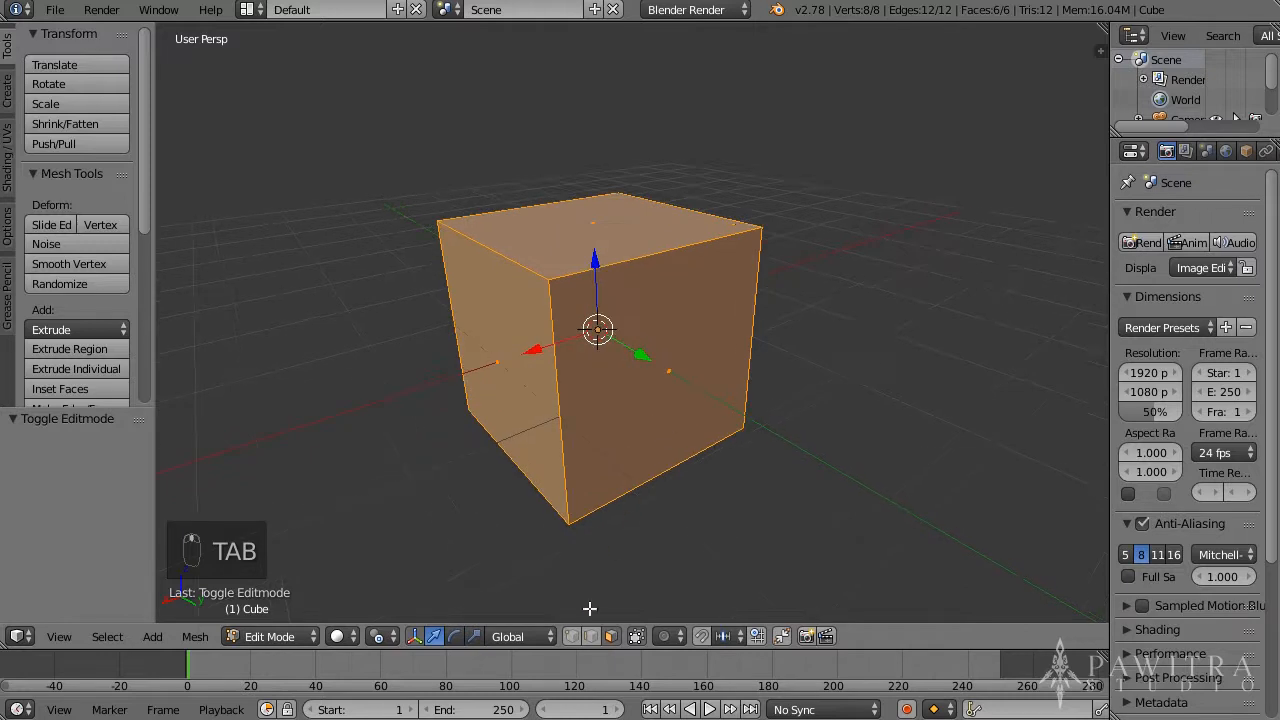
- Deselect the whole mesh and select the four vertices of the cube's top face one after another
{"action": "key", "text": "a"}
{"action": "key", "text": "a"}
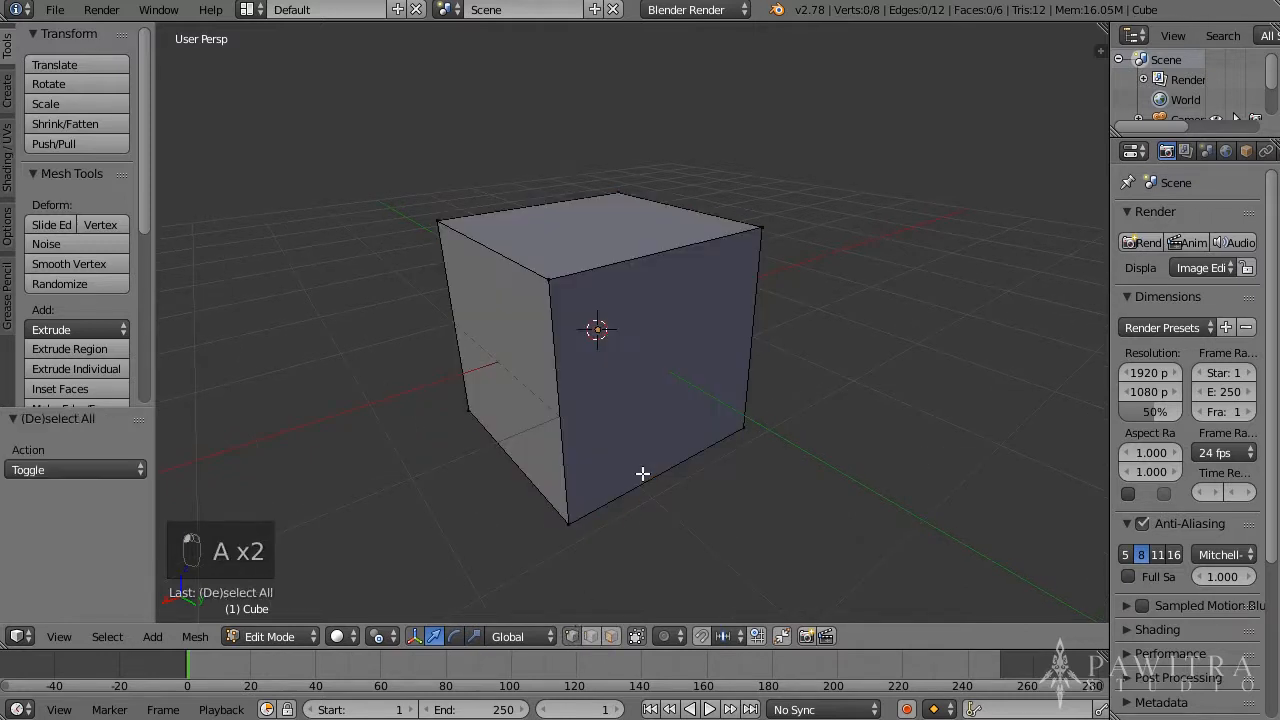
{"action": "right_click", "coordinate": [556, 281]}
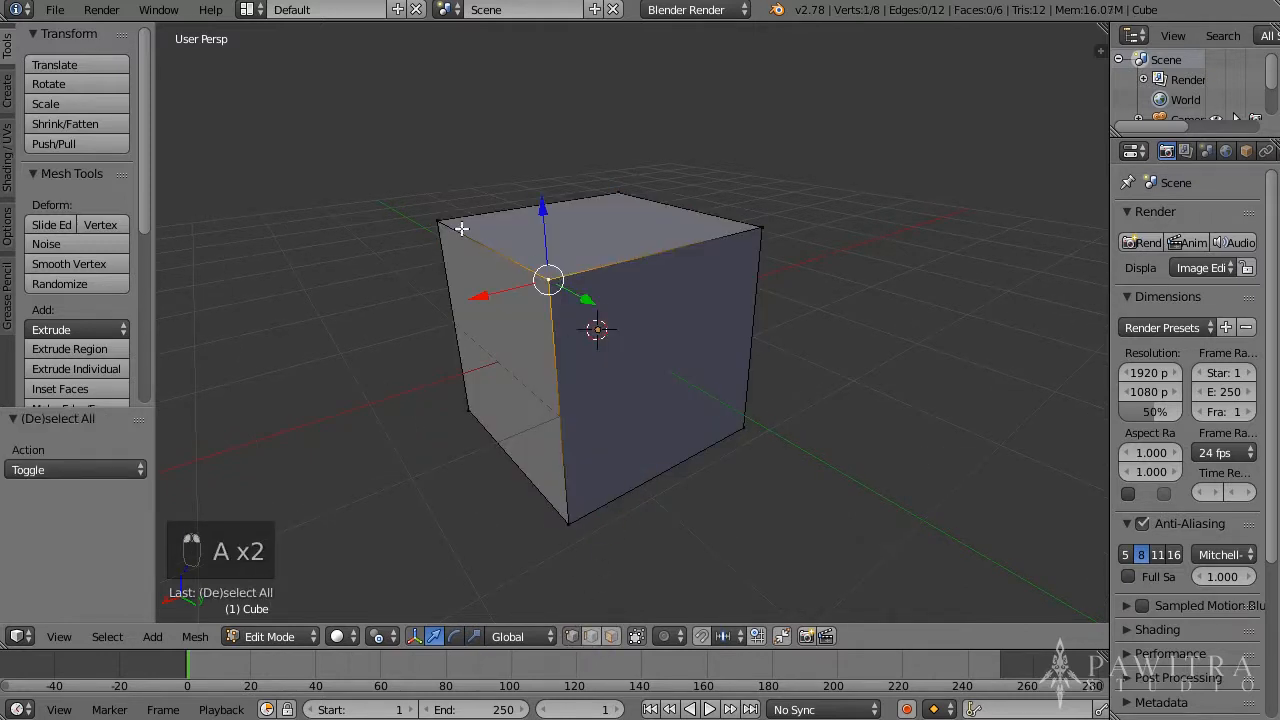
{"action": "right_click", "coordinate": [455, 224], "text": "shift"}
{"action": "right_click", "coordinate": [617, 195], "text": "shift"}
{"action": "right_click", "coordinate": [759, 228], "text": "shift"}
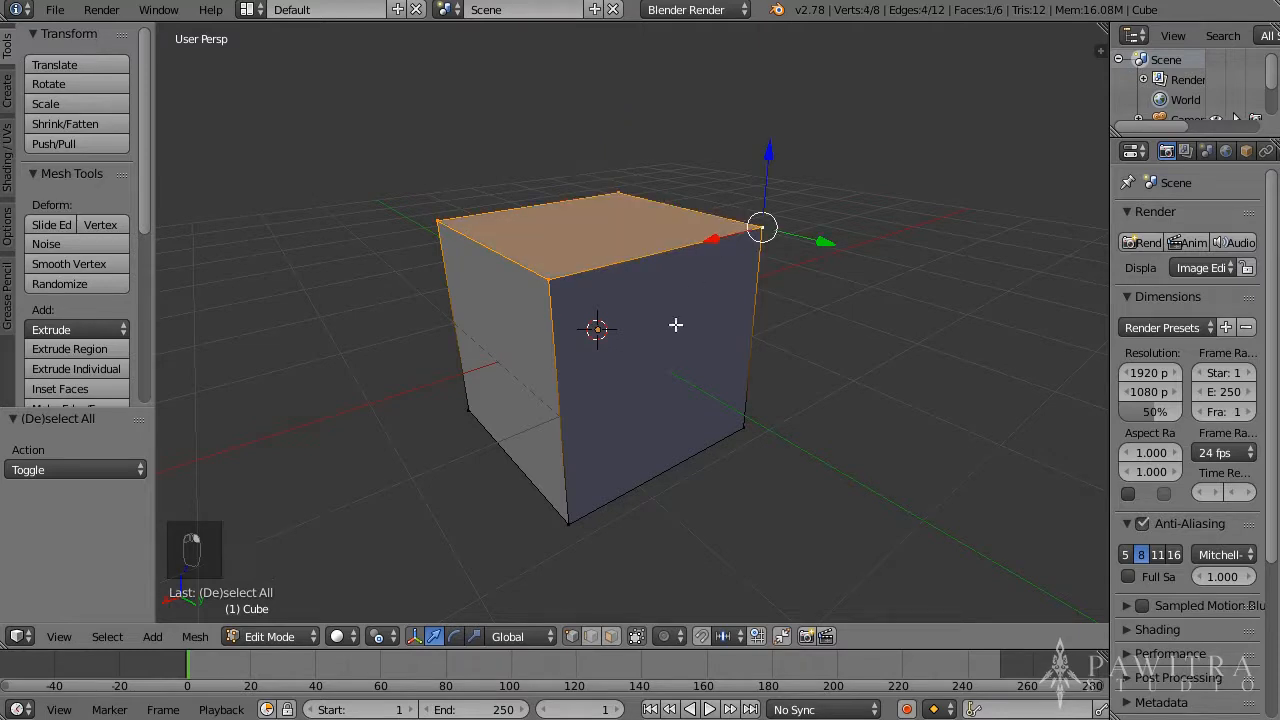
- Switch to edge selection and pick single edges of the cube, including two top edges and the front vertical edge
{"action": "left_click", "coordinate": [597, 639]}
{"action": "right_click", "coordinate": [632, 277]}
{"action": "right_click", "coordinate": [524, 269]}
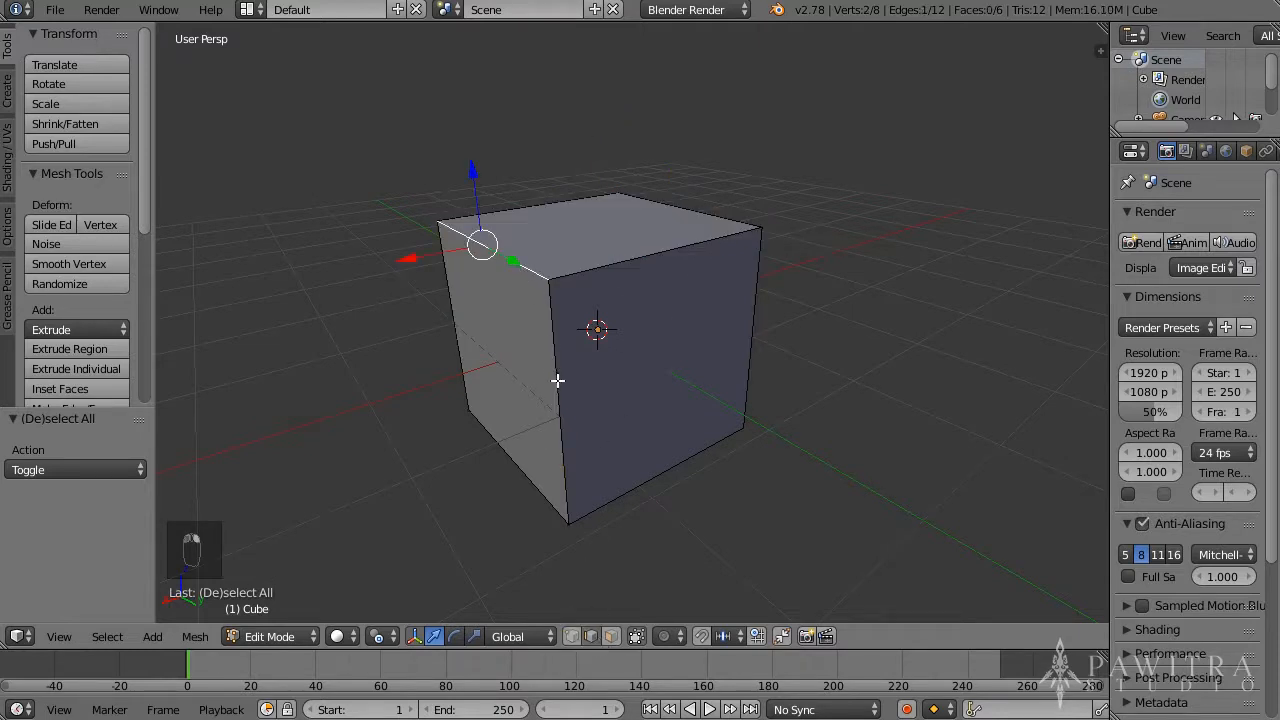
{"action": "right_click", "coordinate": [557, 380]}
- Switch to face selection and pick the cube's front, side and top faces individually
{"action": "left_click", "coordinate": [612, 637]}
{"action": "right_click", "coordinate": [628, 404]}
{"action": "right_click", "coordinate": [490, 382]}
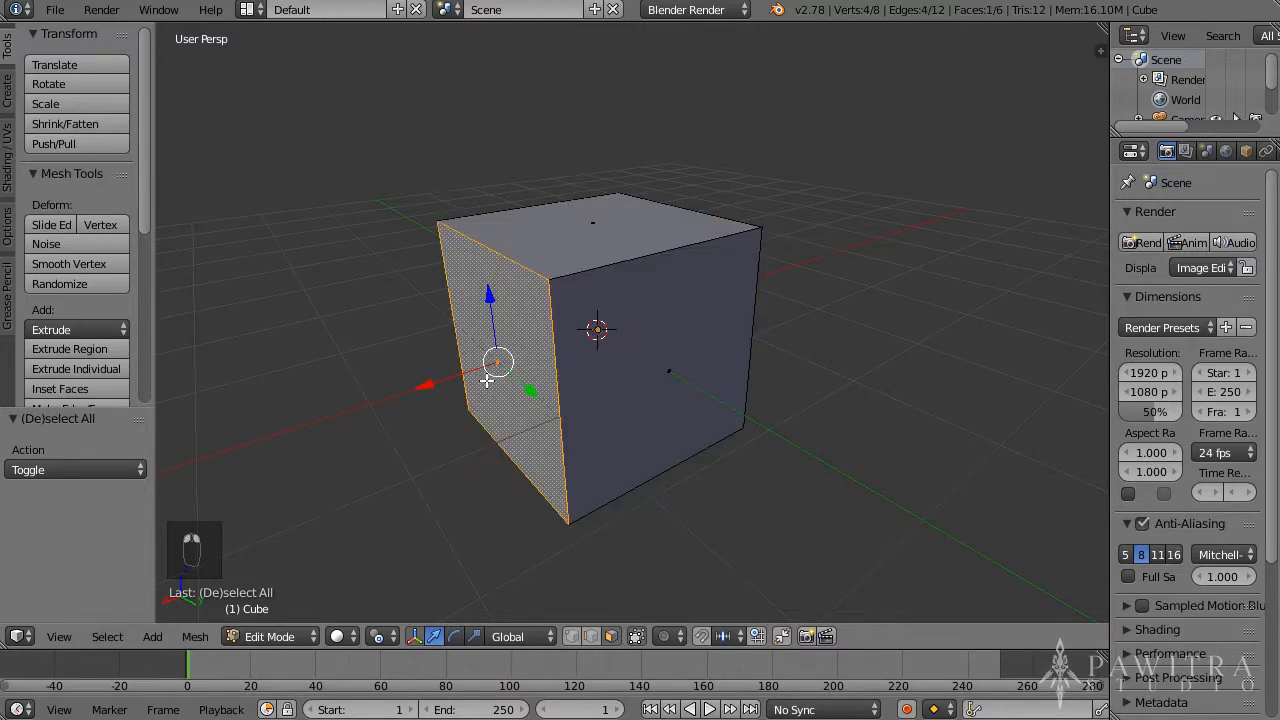
{"action": "right_click", "coordinate": [562, 240]}
{"action": "right_click", "coordinate": [640, 400]}
{"action": "right_click", "coordinate": [507, 399]}
- Set the mesh select mode to Vertex and select single corner vertices of the cube's top face
{"action": "key", "text": "ctrl+Tab"}
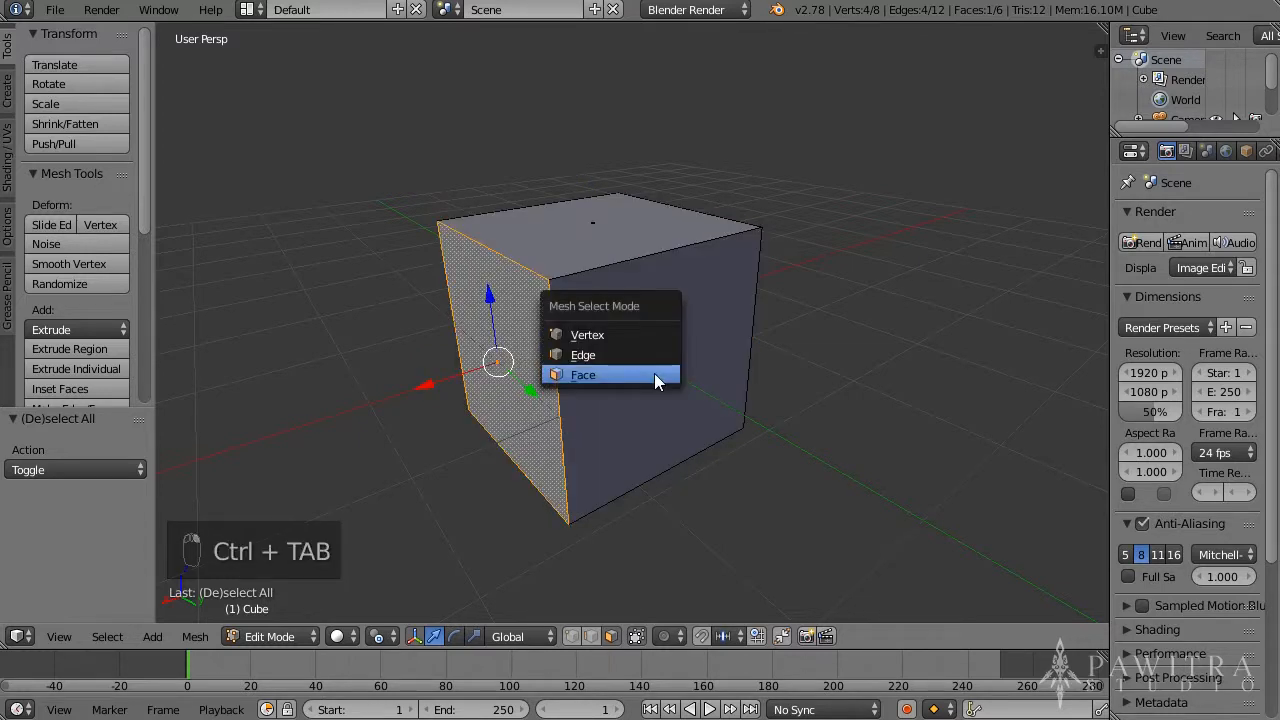
{"action": "left_click", "coordinate": [611, 330]}
{"action": "right_click", "coordinate": [568, 290]}
{"action": "right_click", "coordinate": [729, 226]}
- Set the mesh select mode to Edge and select the edge between the cube's top and front faces
{"action": "middle_click_drag", "start_coordinate": [765, 378], "coordinate": [741, 409]}
{"action": "key", "text": "ctrl+Tab"}
{"action": "left_click", "coordinate": [707, 394]}
{"action": "right_click", "coordinate": [648, 268]}
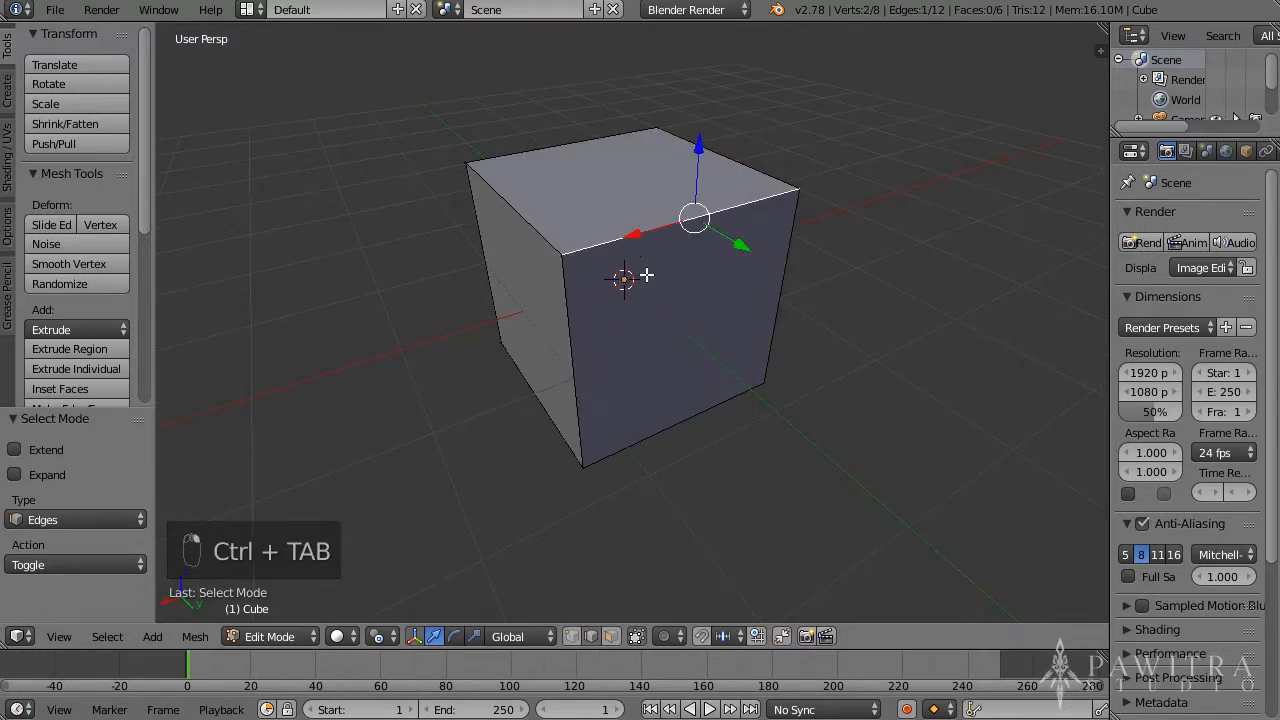
- Set the mesh select mode to Face and select the cube's front face
{"action": "key", "text": "ctrl+Tab"}
{"action": "left_click", "coordinate": [586, 374]}
{"action": "middle_click_drag", "start_coordinate": [620, 380], "coordinate": [580, 360]}
{"action": "right_click", "coordinate": [578, 360]}
{"action": "middle_click_drag", "start_coordinate": [723, 391], "coordinate": [751, 390]}
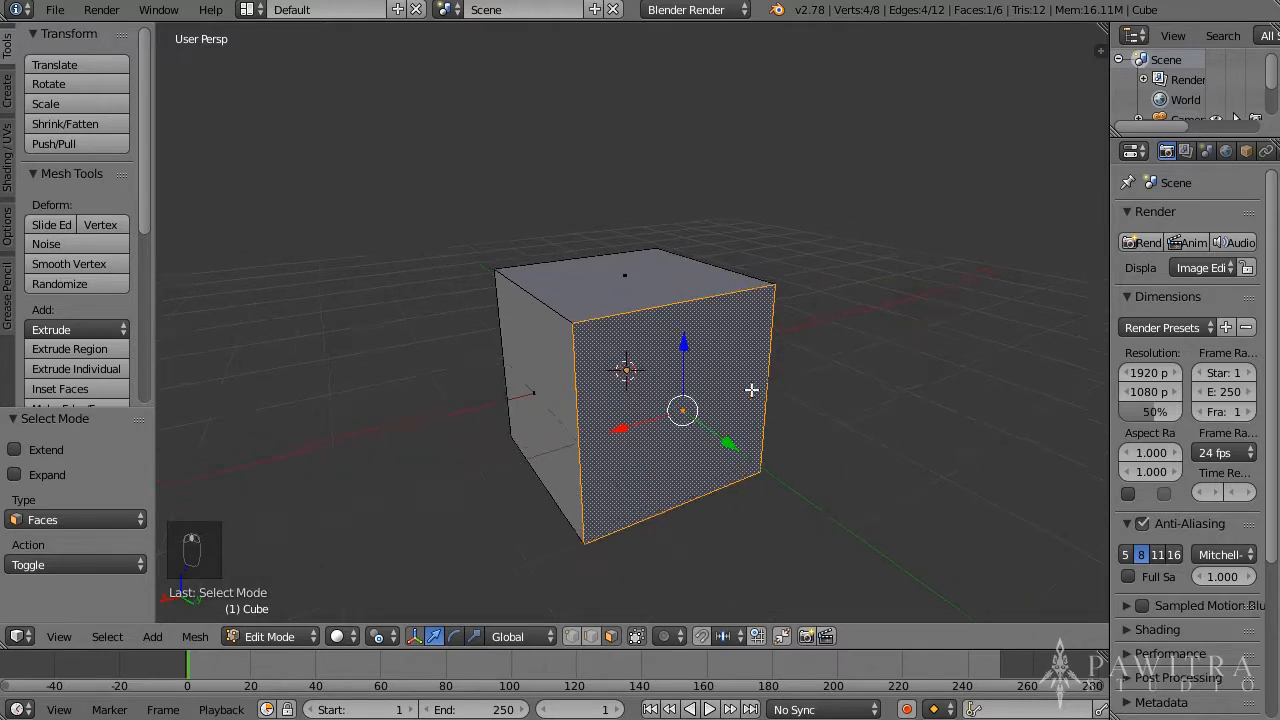
- Try to box-select the camera and lamp while in Edit Mode, and reselect the cube's front face
{"action": "scroll", "coordinate": [740, 380], "scroll_direction": "down", "scroll_amount": 5}
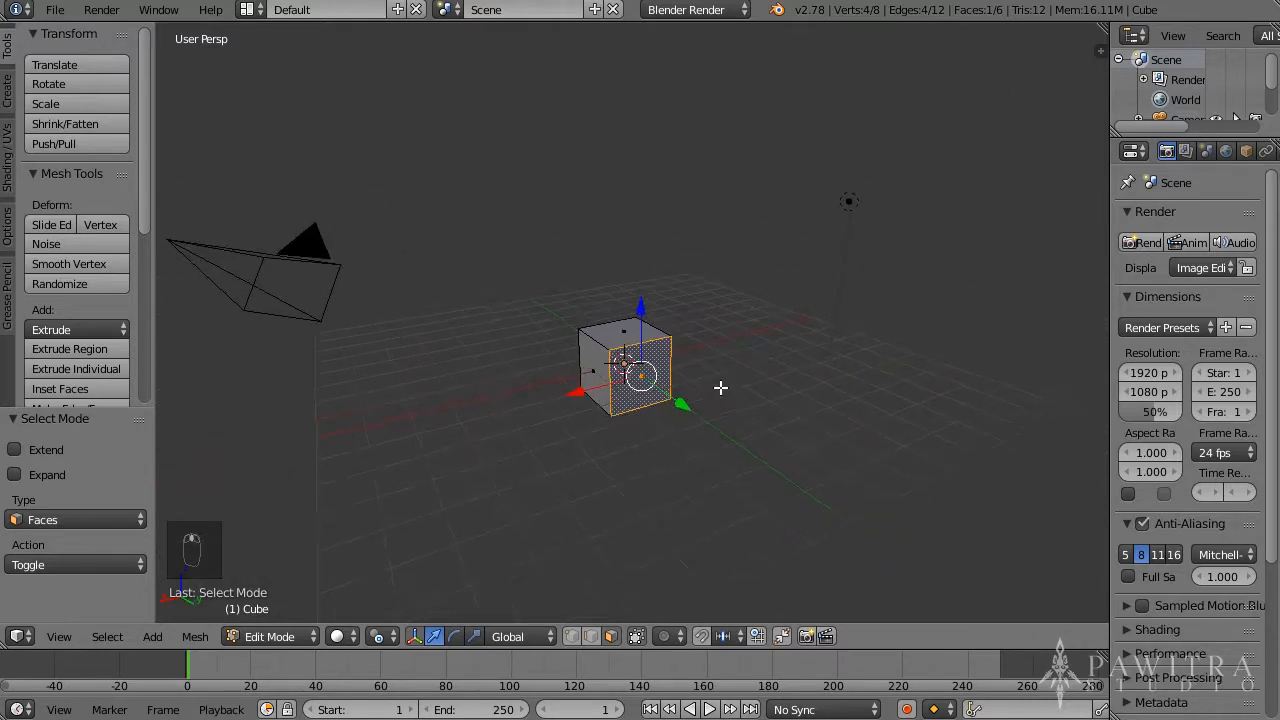
{"action": "key", "text": "a"}
{"action": "key", "text": "a"}
{"action": "key", "text": "a"}
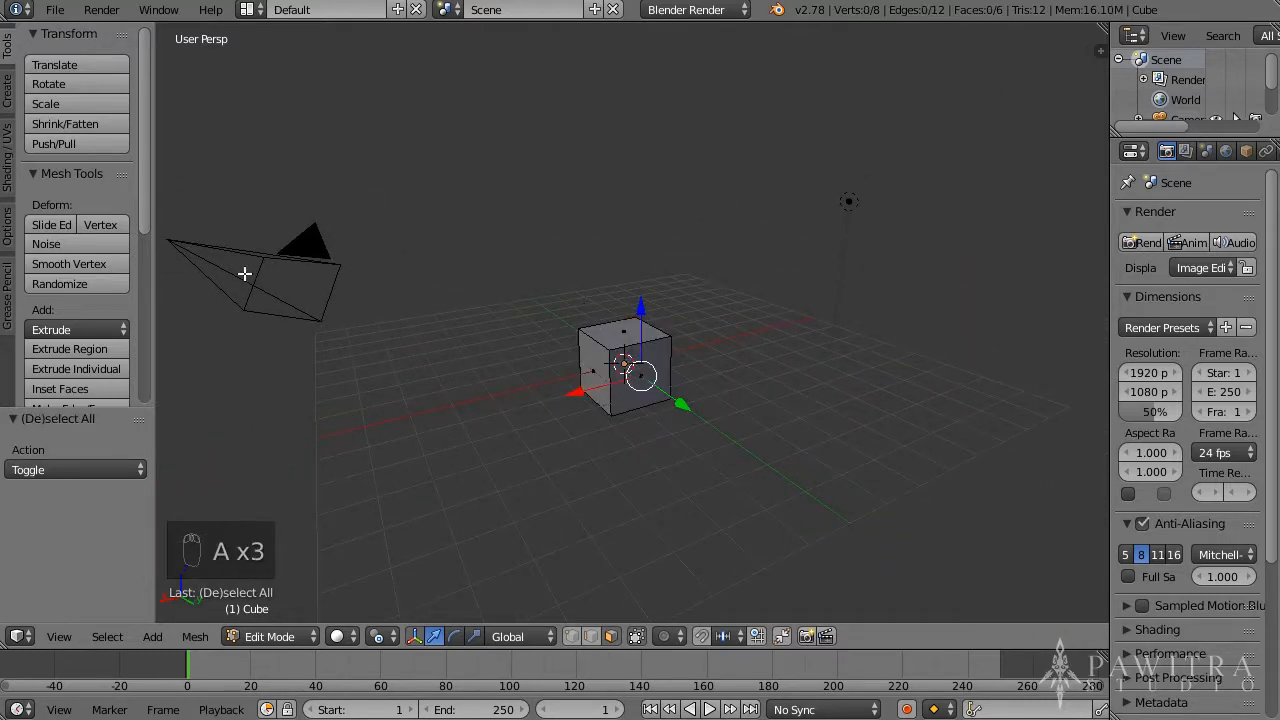
{"action": "key", "text": "b"}
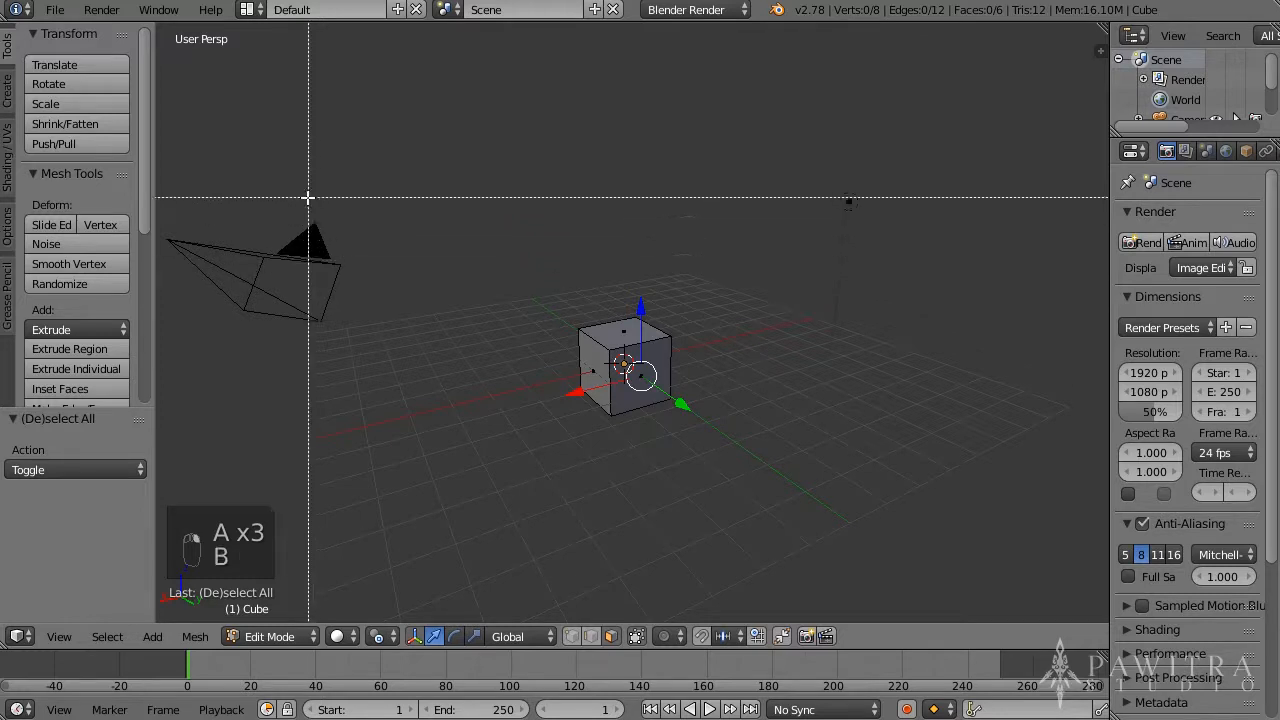
{"action": "left_click_drag", "start_coordinate": [307, 197], "coordinate": [146, 383]}
{"action": "left_click", "coordinate": [368, 227]}
{"action": "key", "text": "b"}
{"action": "key", "text": "b"}
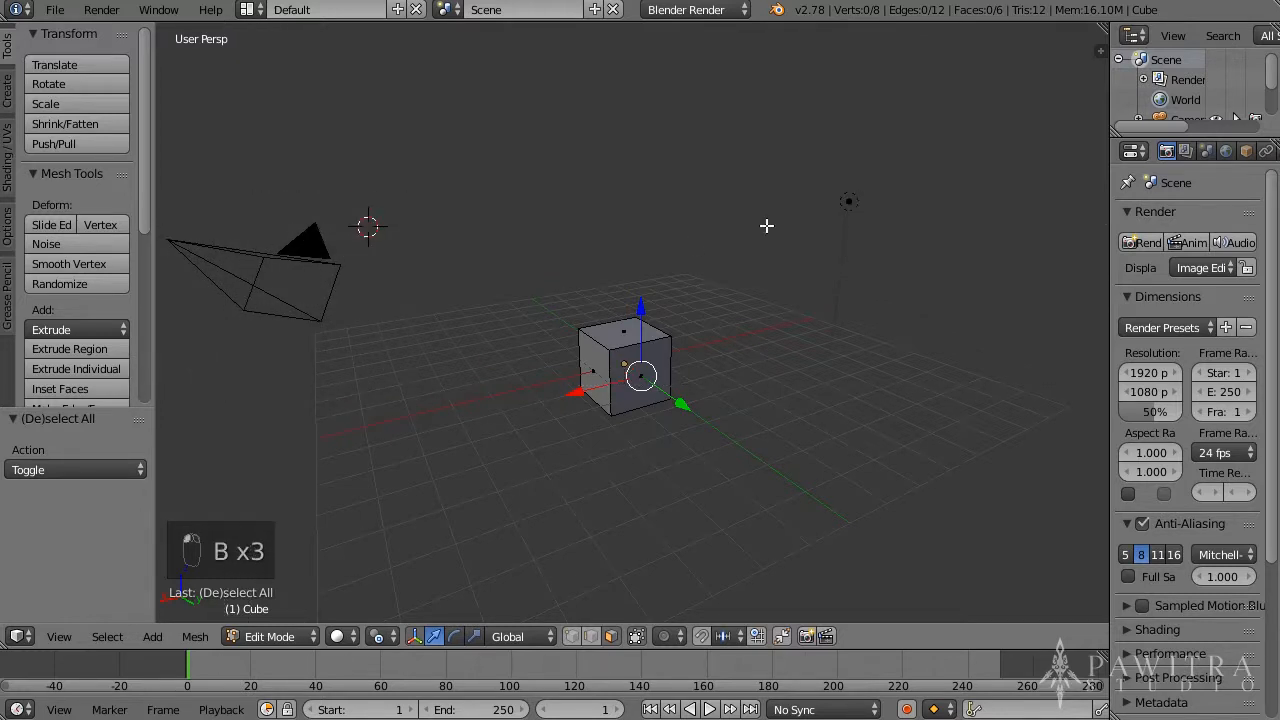
{"action": "key", "text": "b"}
{"action": "scroll", "coordinate": [655, 392], "scroll_direction": "up", "scroll_amount": 6}
{"action": "right_click", "coordinate": [646, 416]}
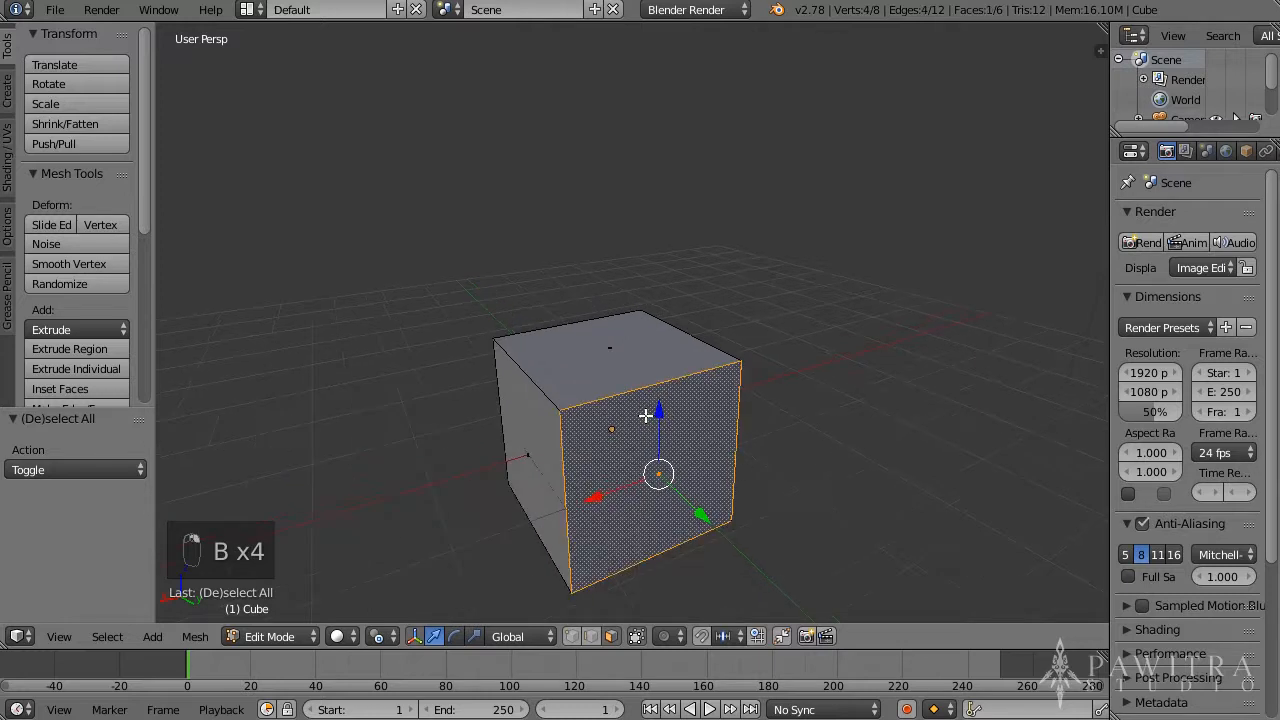
- Switch to Object Mode and select the lamp and the camera in turn
{"action": "scroll", "coordinate": [646, 417], "scroll_direction": "down", "scroll_amount": 4}
{"action": "left_click", "coordinate": [291, 637]}
{"action": "left_click", "coordinate": [281, 612]}
{"action": "scroll", "coordinate": [640, 400], "scroll_direction": "down", "scroll_amount": 2}
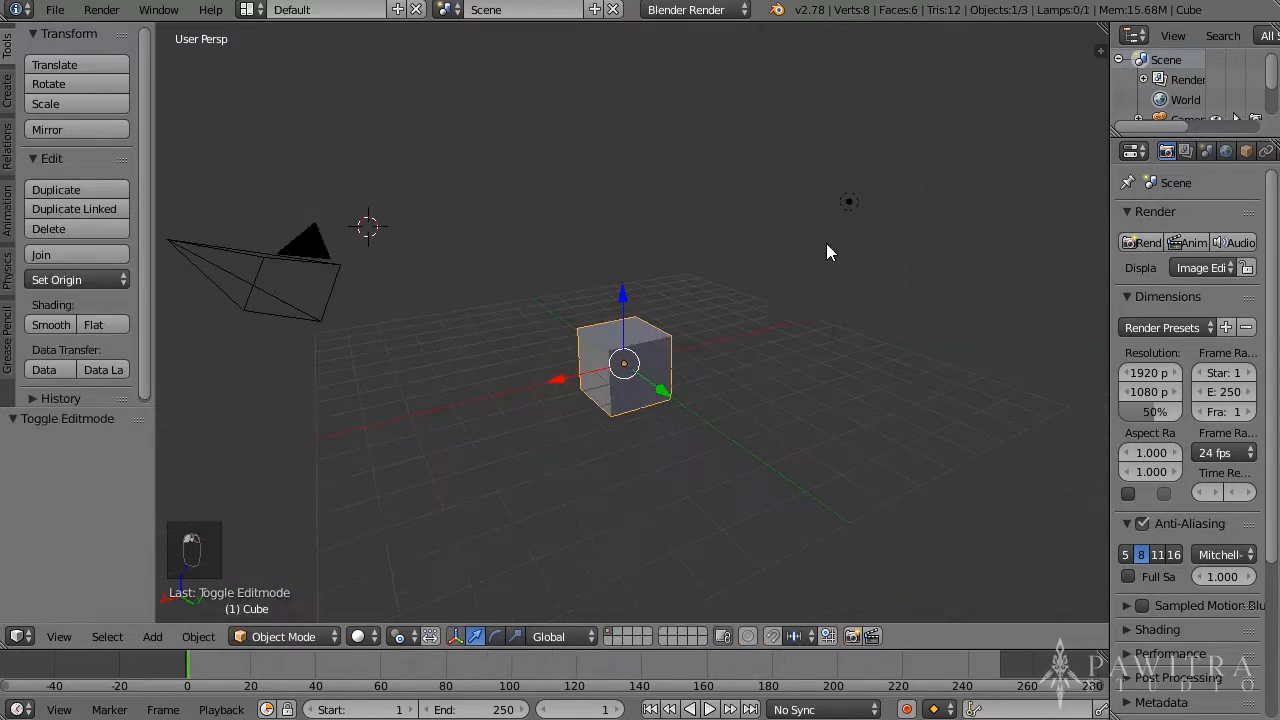
{"action": "right_click", "coordinate": [840, 215]}
{"action": "right_click", "coordinate": [284, 287]}
- Reset the 3D cursor to the scene's origin and frame the scene around the cube
{"action": "key", "text": "shift+c"}
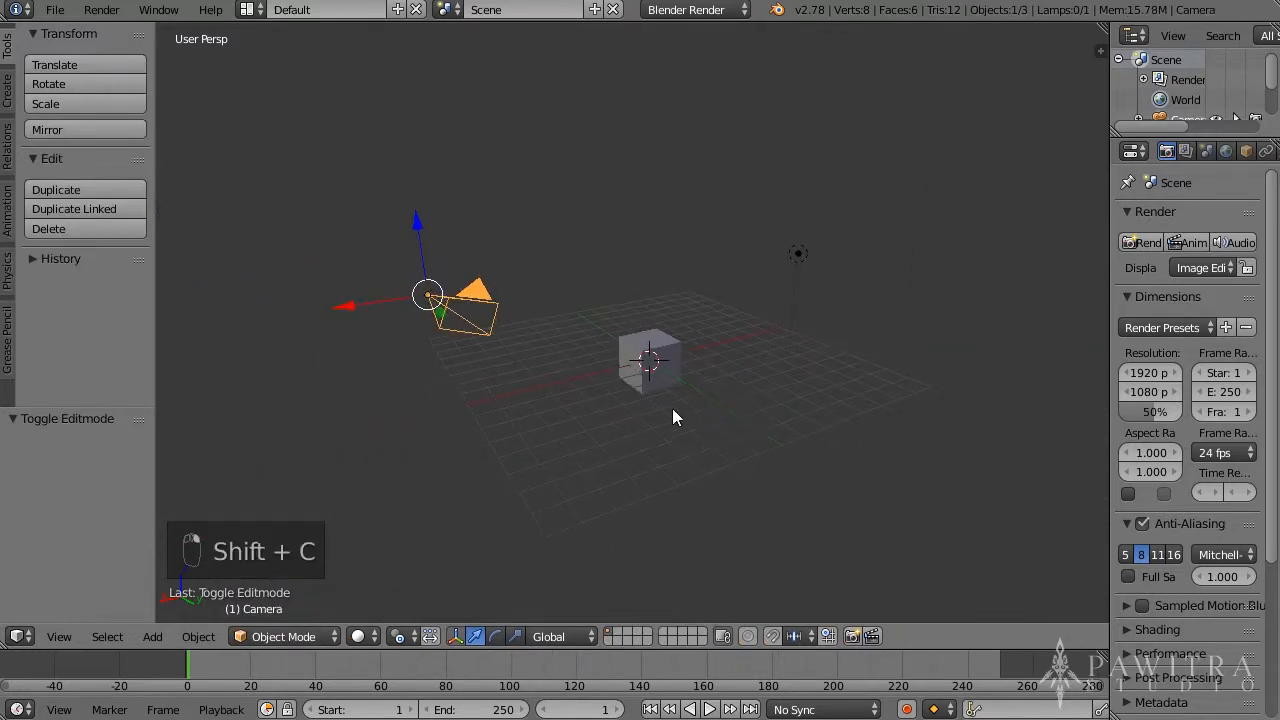
{"action": "scroll", "coordinate": [690, 425], "scroll_direction": "up", "scroll_amount": 4}
{"action": "scroll", "coordinate": [670, 385], "scroll_direction": "down", "scroll_amount": 2}
{"action": "scroll", "coordinate": [672, 376], "scroll_direction": "up", "scroll_amount": 2}
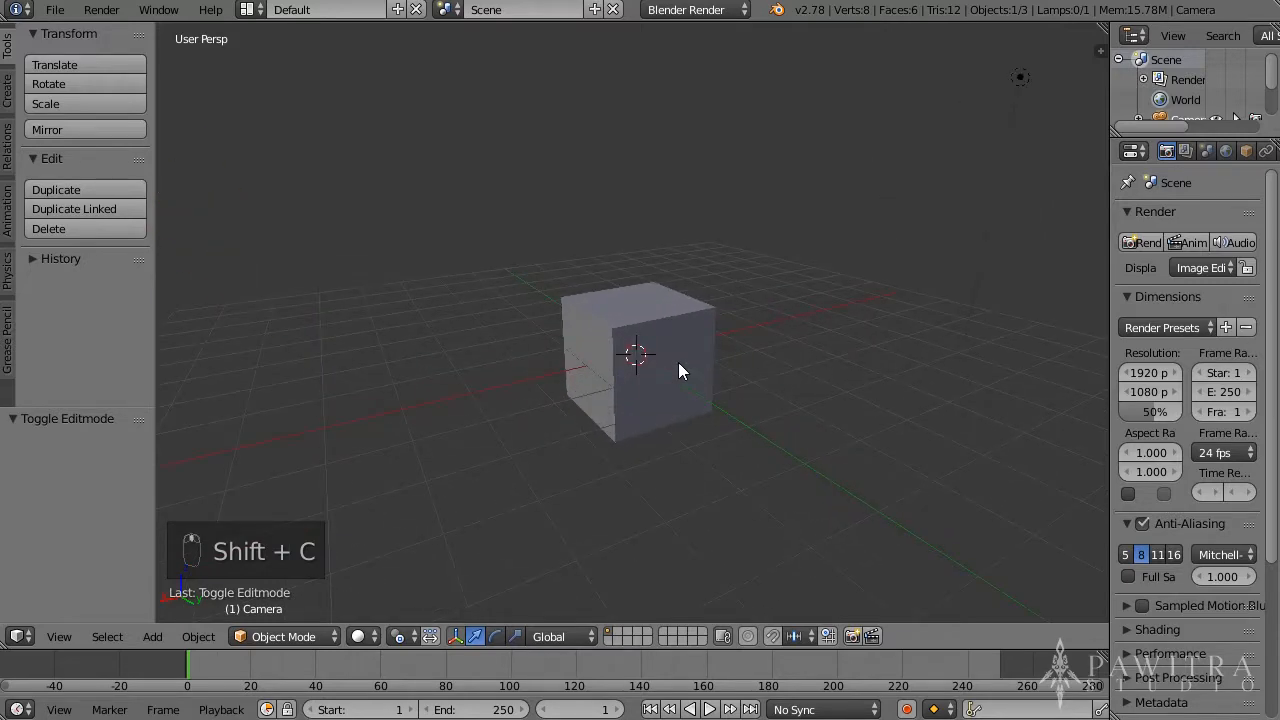
- Select the cube and enter Edit Mode on it
{"action": "right_click", "coordinate": [675, 364]}
{"action": "scroll", "coordinate": [533, 288], "scroll_direction": "up", "scroll_amount": 5}
{"action": "key", "text": "Tab"}
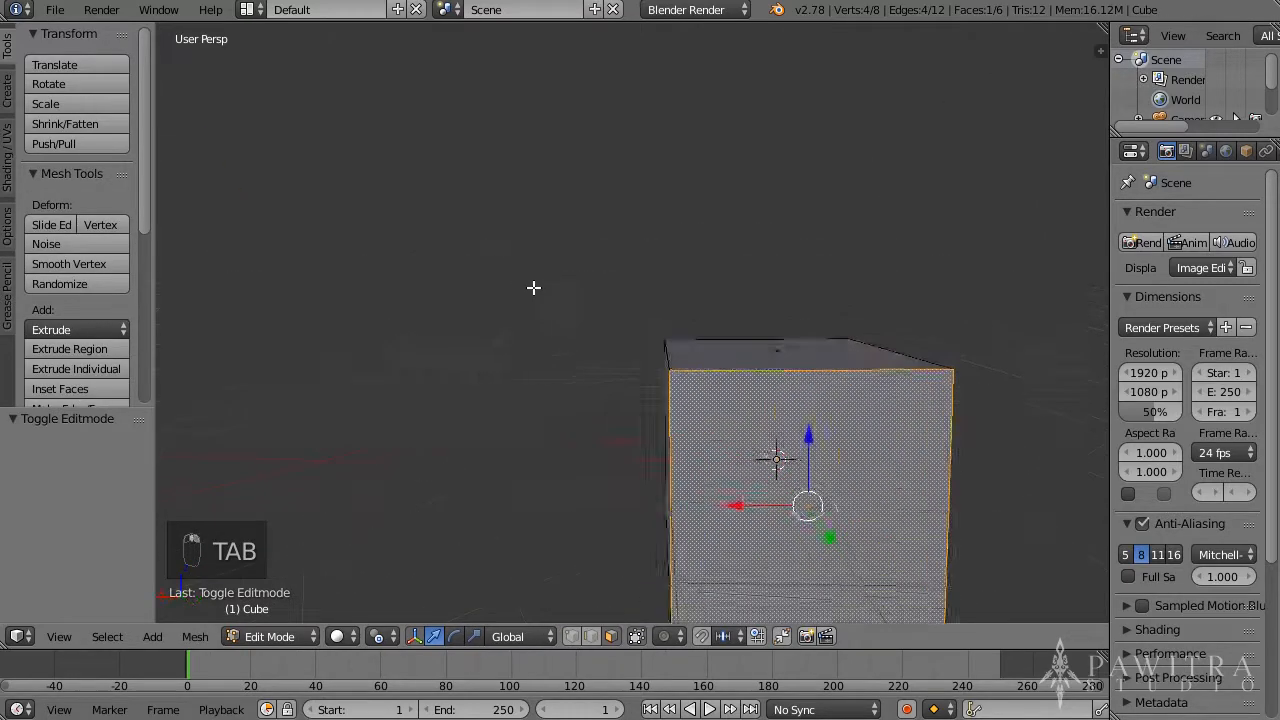
{"action": "scroll", "coordinate": [738, 420], "scroll_direction": "down", "scroll_amount": 3}
{"action": "middle_click_drag", "start_coordinate": [742, 420], "coordinate": [846, 491]}
{"action": "scroll", "coordinate": [730, 385], "scroll_direction": "up", "scroll_amount": 1}
{"action": "middle_click_drag", "start_coordinate": [636, 374], "coordinate": [700, 365], "text": "shift"}
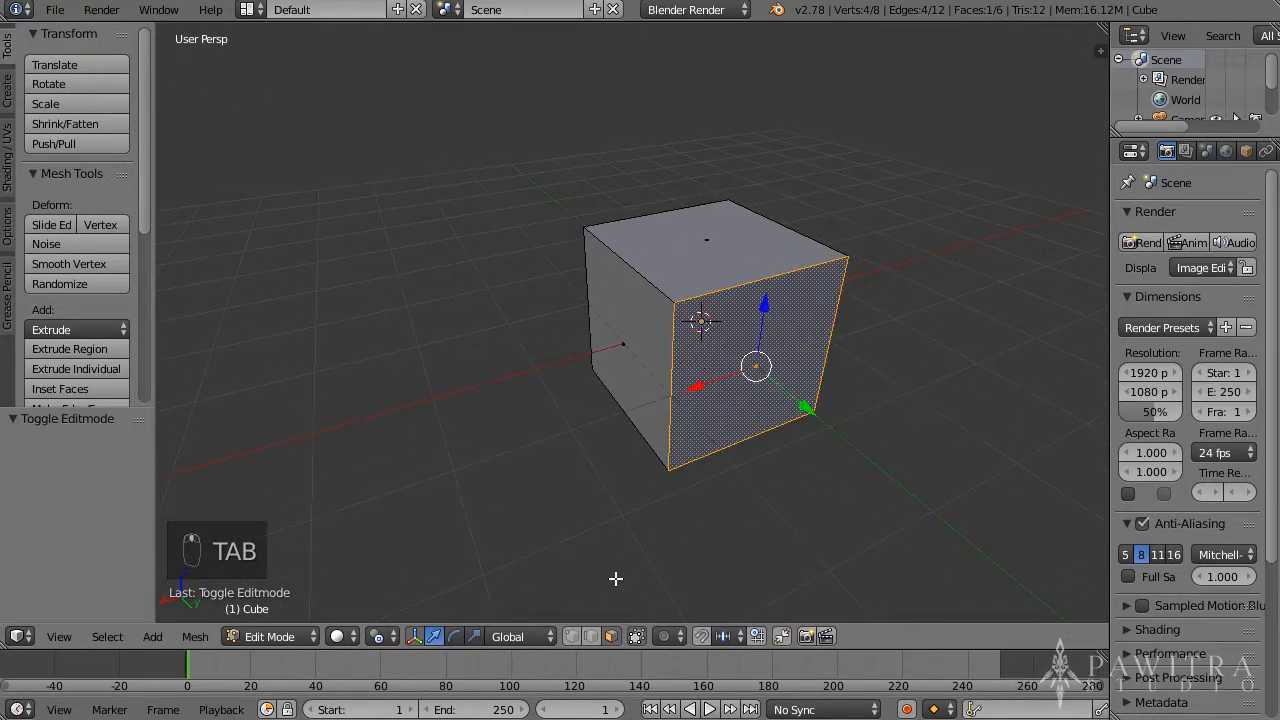
- Switch to vertex selection and enlarge the tool shelf in height and width to expose more mesh tools
{"action": "left_click", "coordinate": [571, 637]}
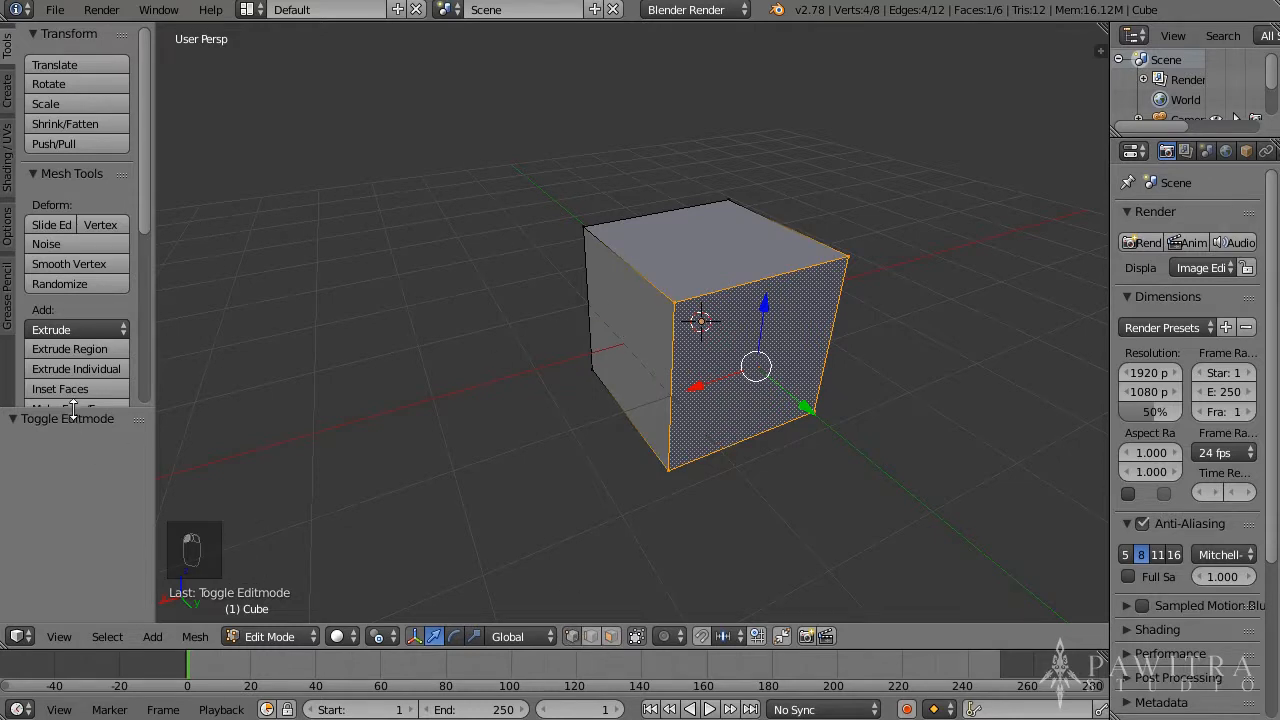
{"action": "left_click_drag", "start_coordinate": [73, 410], "coordinate": [75, 596]}
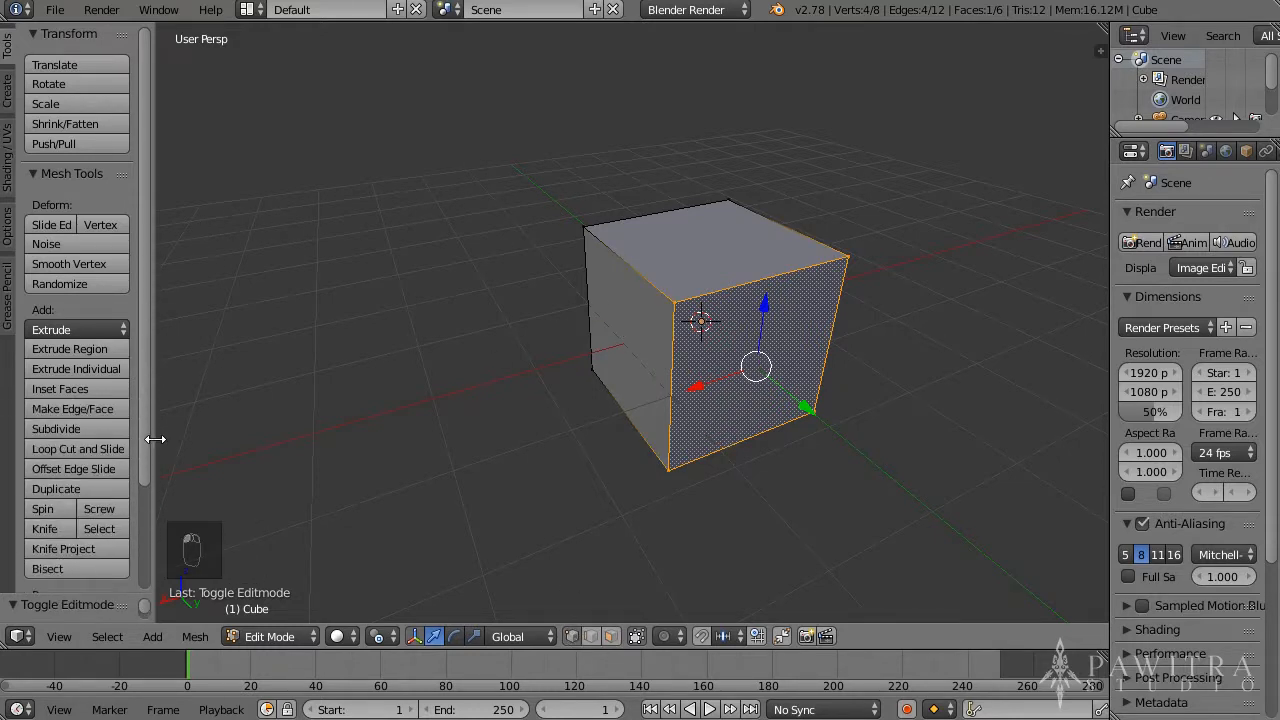
{"action": "left_click_drag", "start_coordinate": [150, 436], "coordinate": [178, 436]}
- Extrude the cube's upper rear corner vertex on the side face, and delete the extruded vertex
{"action": "right_click", "coordinate": [594, 219]}
{"action": "mouse_move", "coordinate": [594, 326]}
{"action": "middle_mouse_down"}
{"action": "mouse_move", "coordinate": [751, 289]}
{"action": "mouse_move", "coordinate": [726, 329]}
{"action": "mouse_move", "coordinate": [754, 303]}
{"action": "mouse_move", "coordinate": [757, 326]}
{"action": "middle_mouse_up"}
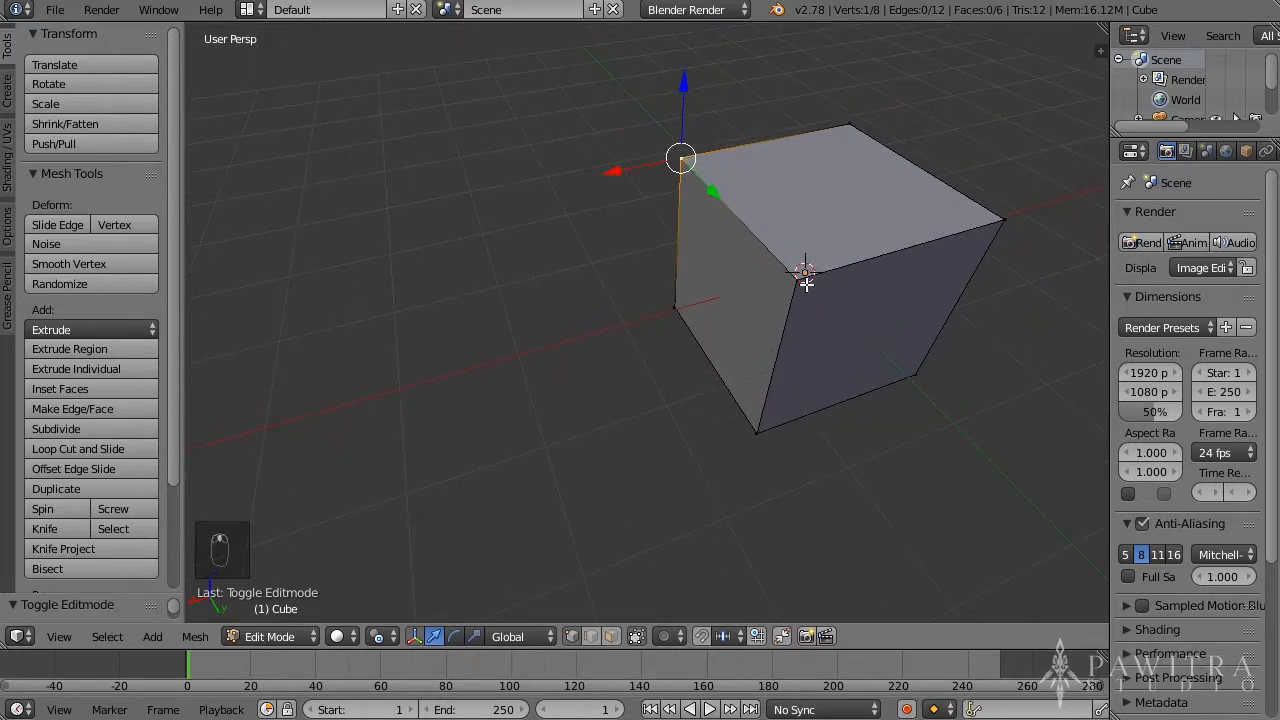
{"action": "mouse_move", "coordinate": [806, 283]}
{"action": "middle_mouse_down"}
{"action": "mouse_move", "coordinate": [763, 252]}
{"action": "mouse_move", "coordinate": [742, 296]}
{"action": "middle_mouse_up"}
{"action": "key", "text": "e"}
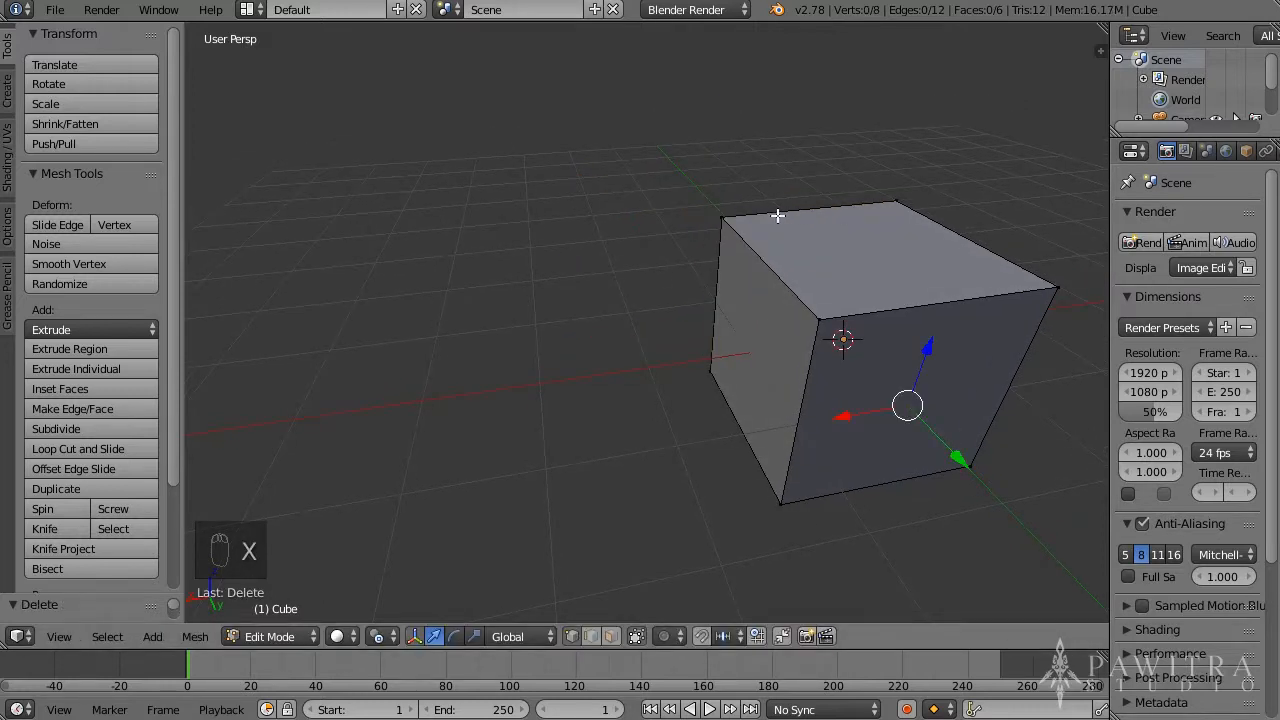
- Extrude the same upper rear corner vertex with Extrude Region and delete the new vertex
{"action": "right_click", "coordinate": [722, 218]}
{"action": "middle_click_drag", "start_coordinate": [705, 285], "coordinate": [706, 280]}
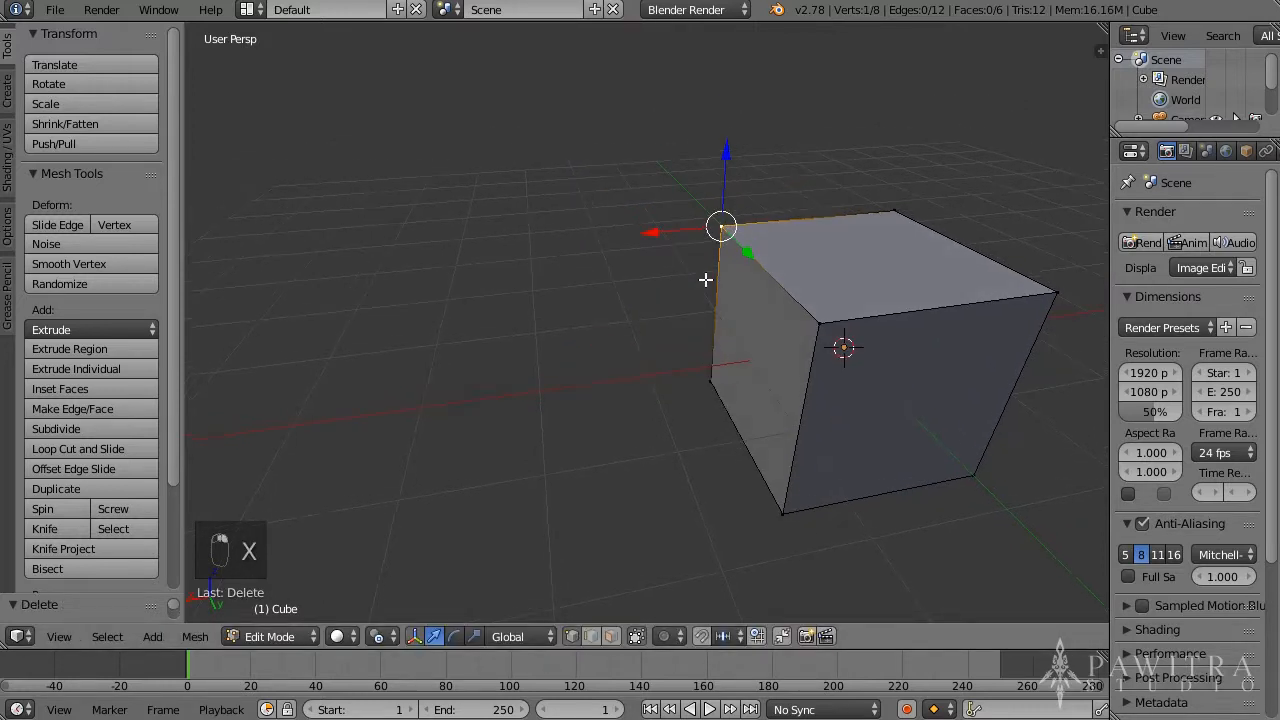
{"action": "left_click", "coordinate": [130, 350]}
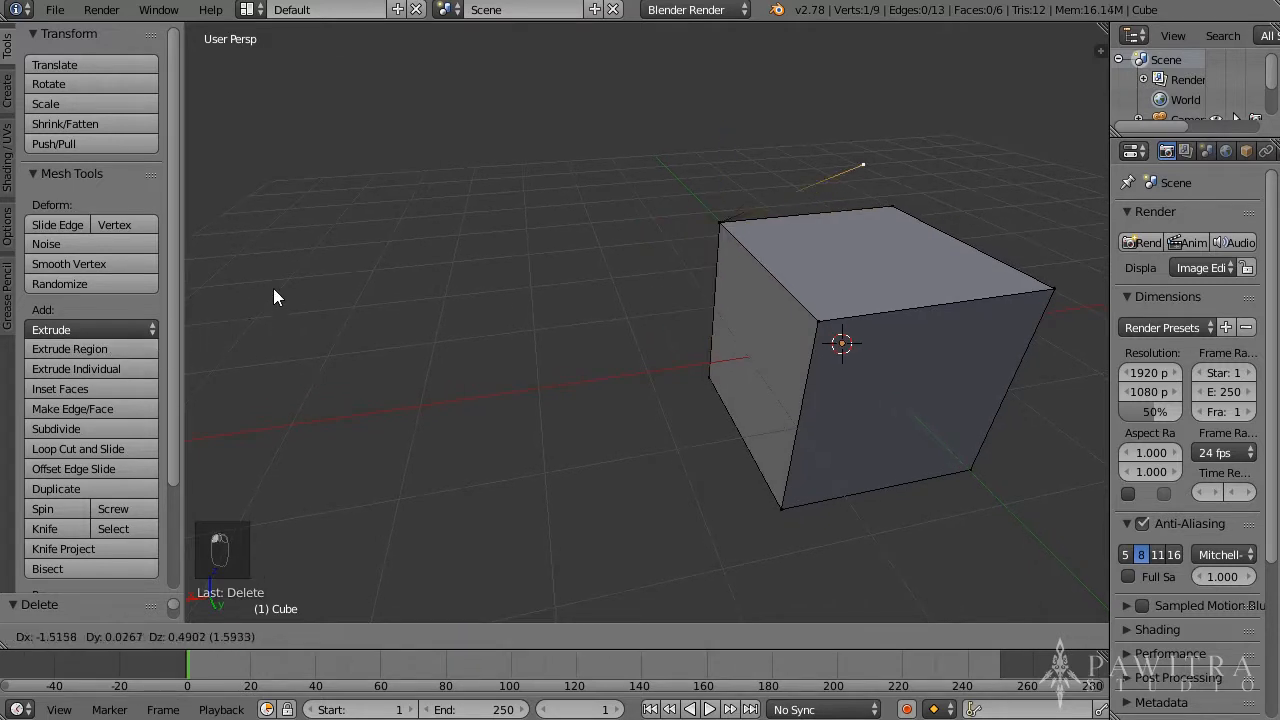
{"action": "left_click", "coordinate": [10, 276]}
{"action": "key", "text": "x"}
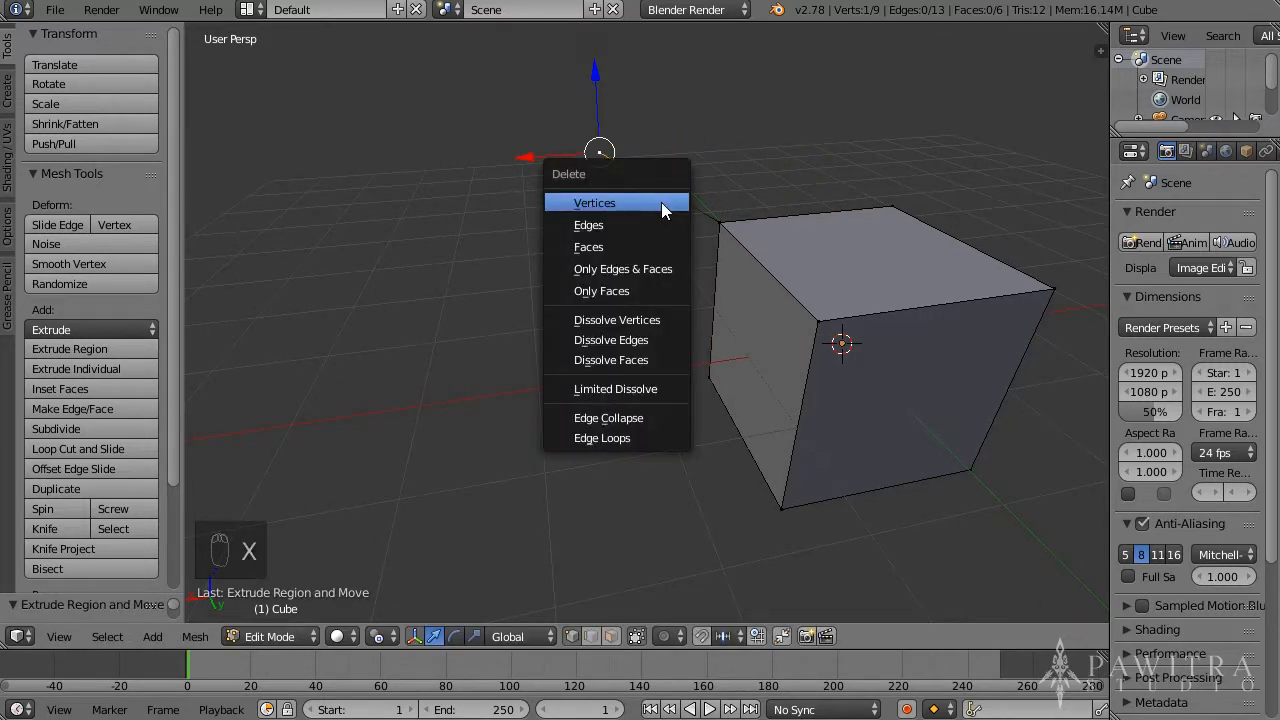
{"action": "left_click", "coordinate": [620, 205]}
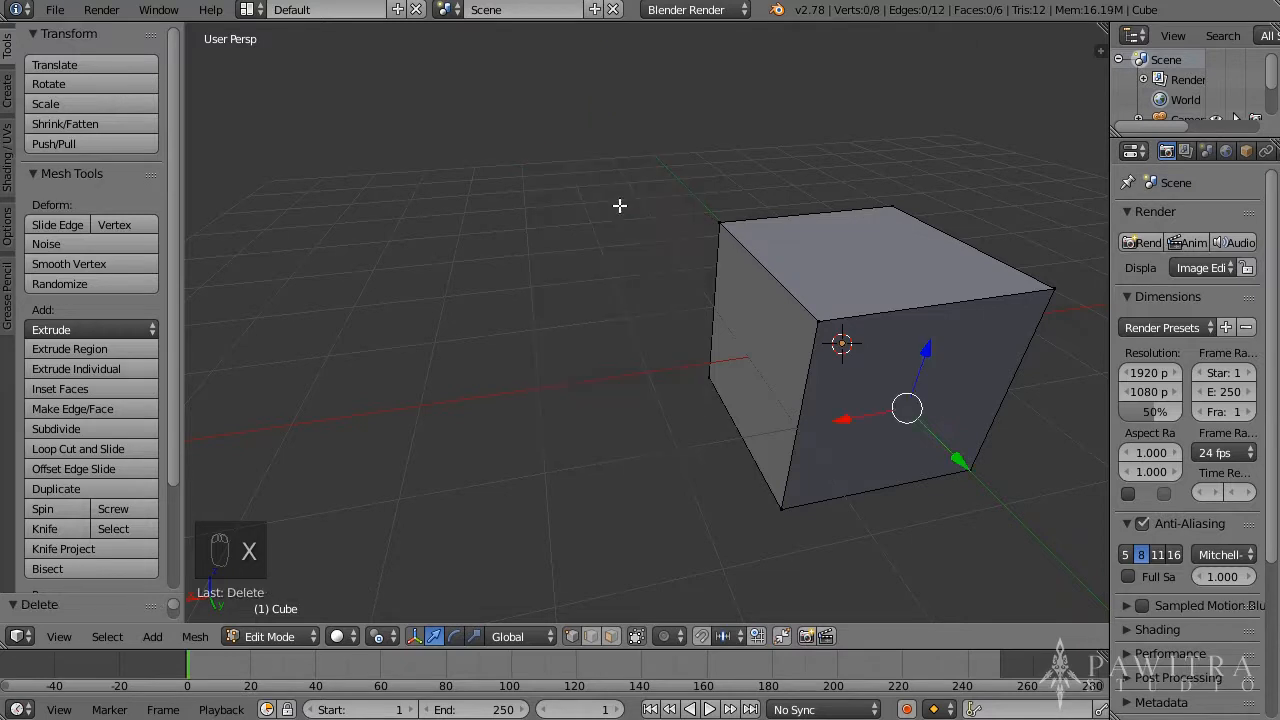
- Switch to face selection and extrude the cube's side face crossing the X axis about 2 units along its normal
{"action": "middle_click_drag", "start_coordinate": [809, 306], "coordinate": [845, 337]}
{"action": "key", "text": "ctrl+Tab"}
{"action": "left_click", "coordinate": [803, 332]}
{"action": "right_click", "coordinate": [731, 290]}
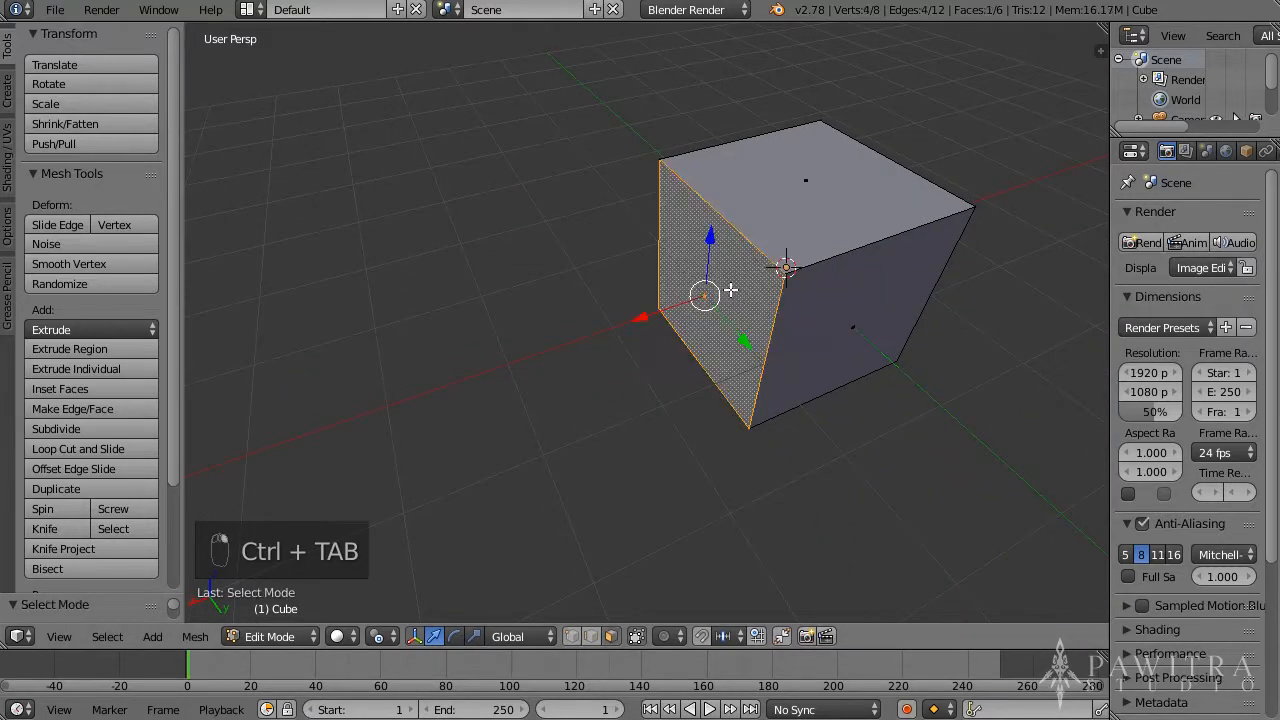
{"action": "key", "text": "e"}
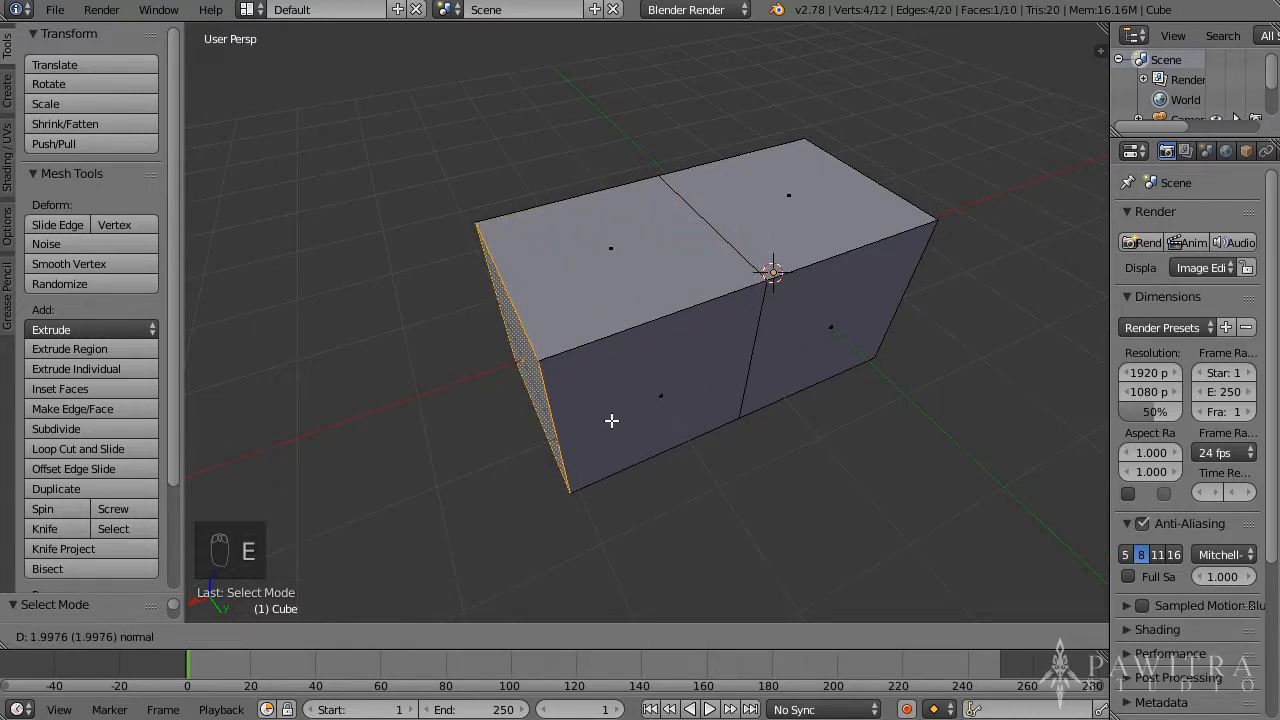
{"action": "left_click", "coordinate": [611, 421]}
- Extrude the block's end face again by about 1.81 units, constrained to the global X axis
{"action": "middle_click_drag", "start_coordinate": [650, 428], "coordinate": [773, 357], "text": "shift"}
{"action": "scroll", "coordinate": [773, 357], "scroll_direction": "down", "scroll_amount": 2}
{"action": "key", "text": "e"}
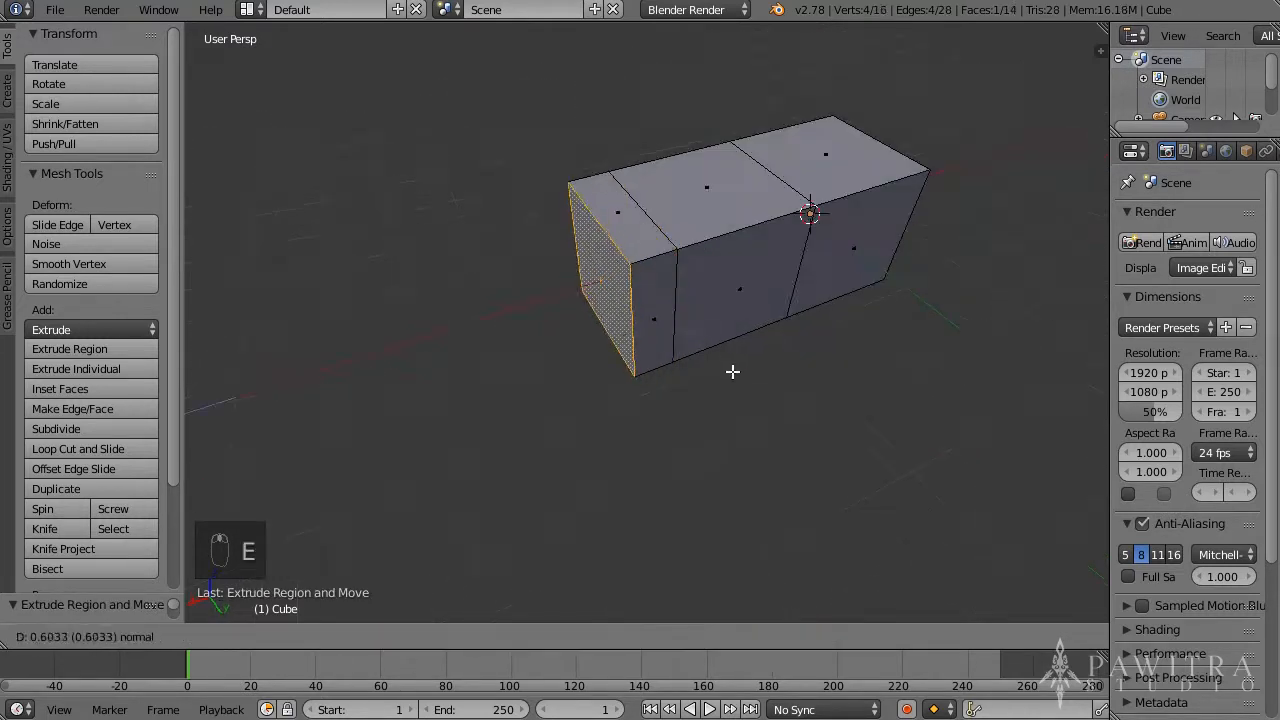
{"action": "key", "text": "x"}
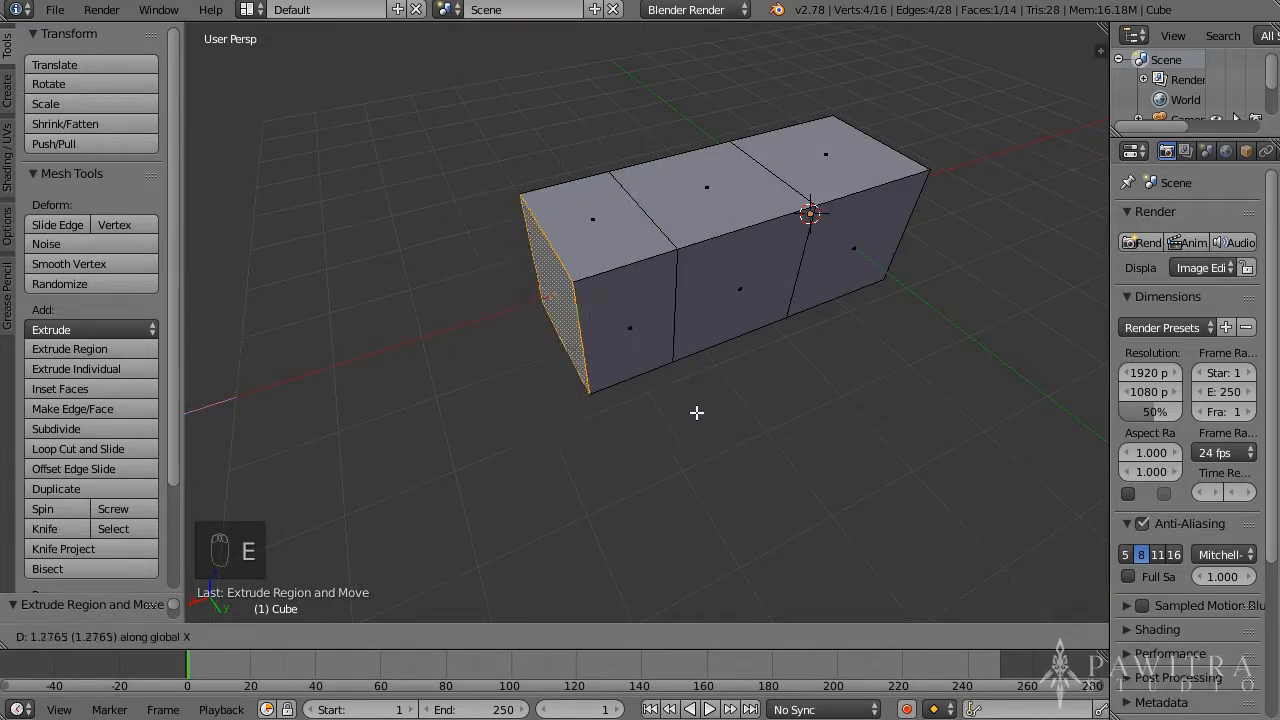
{"action": "key", "text": "y"}
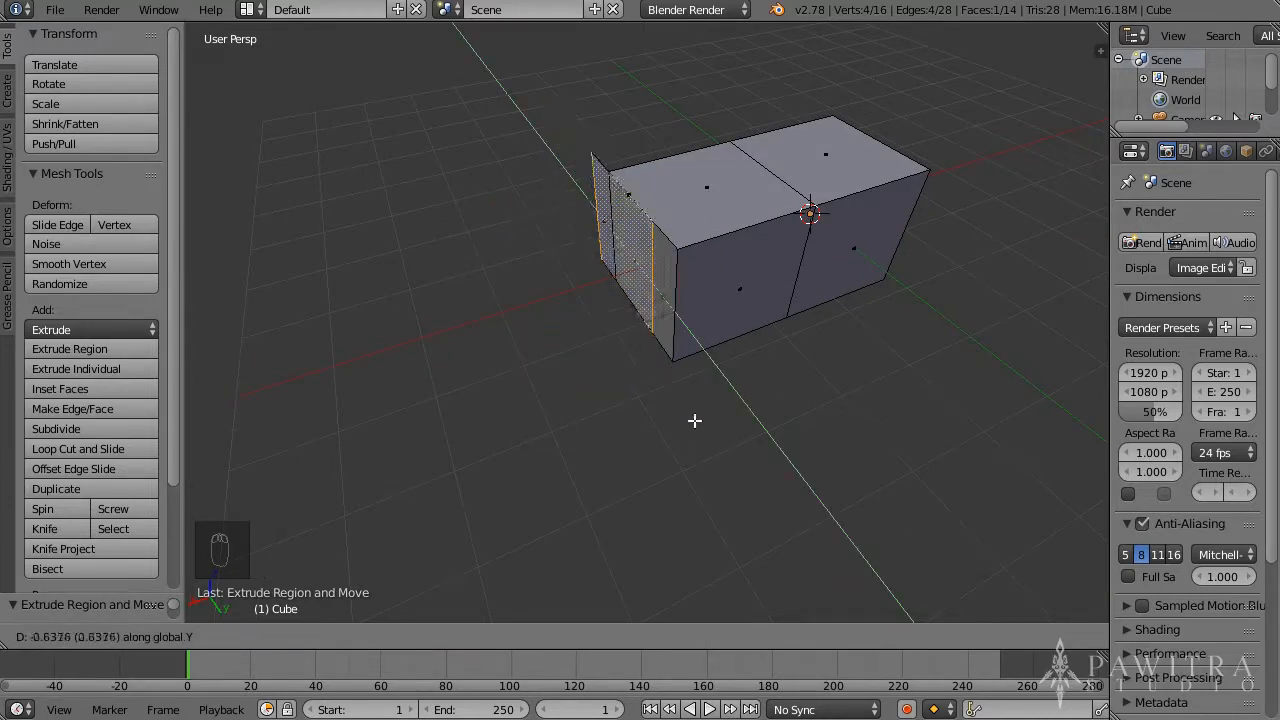
{"action": "key", "text": "z"}
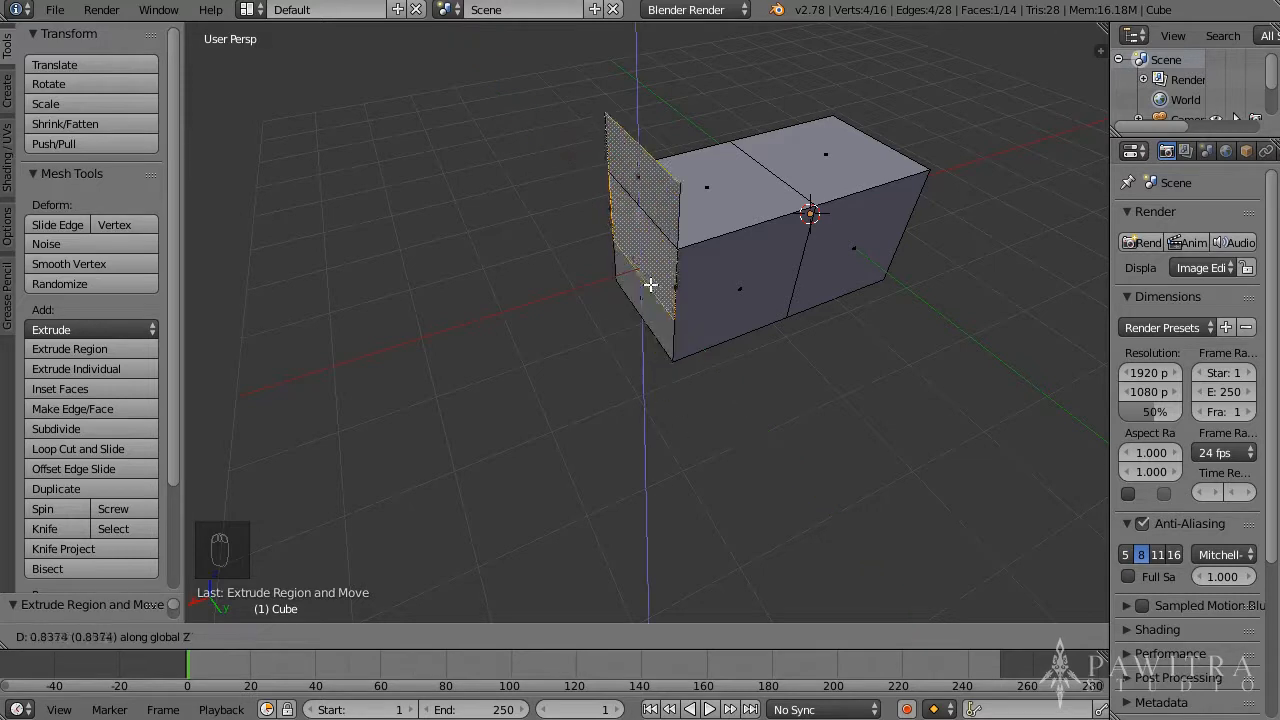
{"action": "key", "text": "x"}
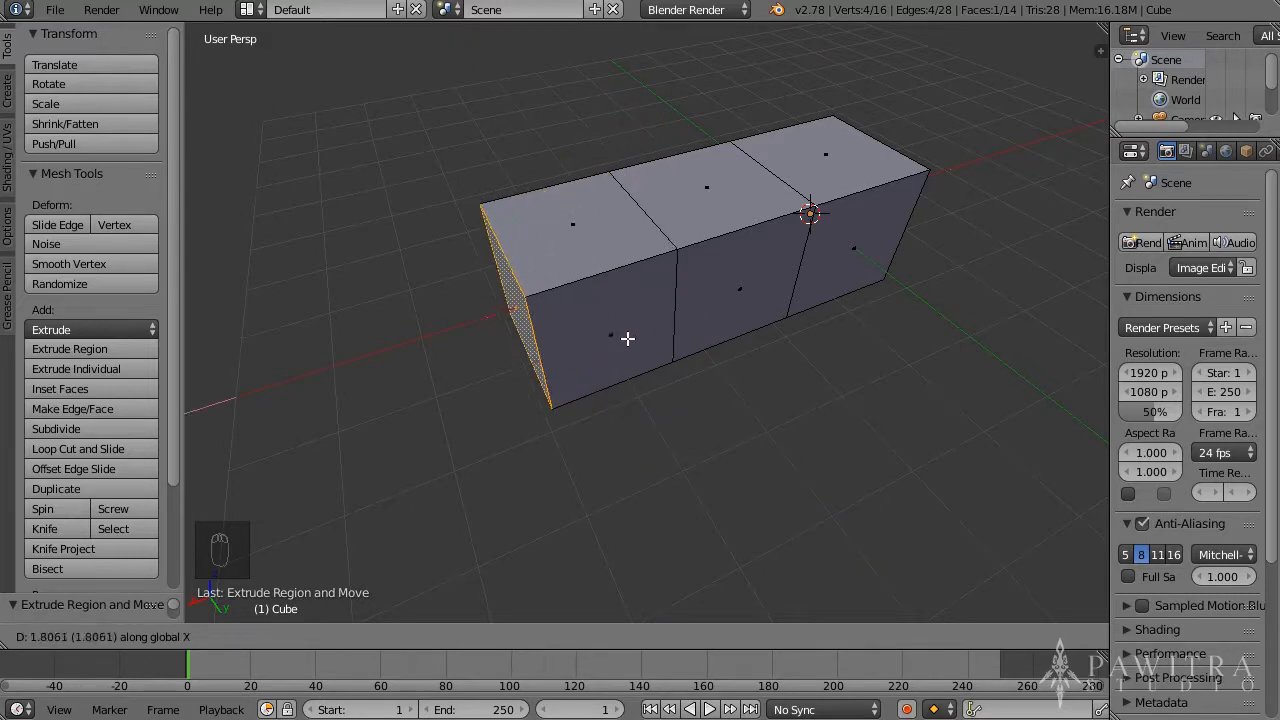
{"action": "left_click", "coordinate": [622, 336]}
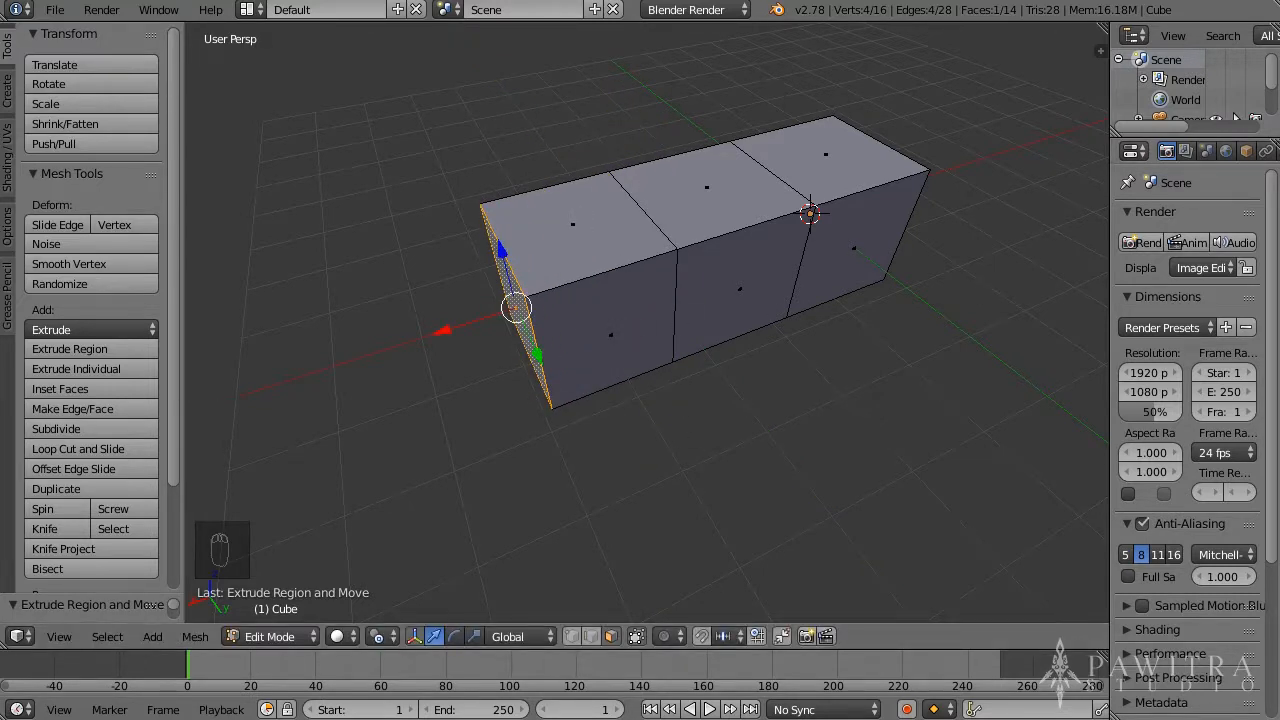
{"action": "middle_click_drag", "start_coordinate": [829, 306], "coordinate": [743, 271]}
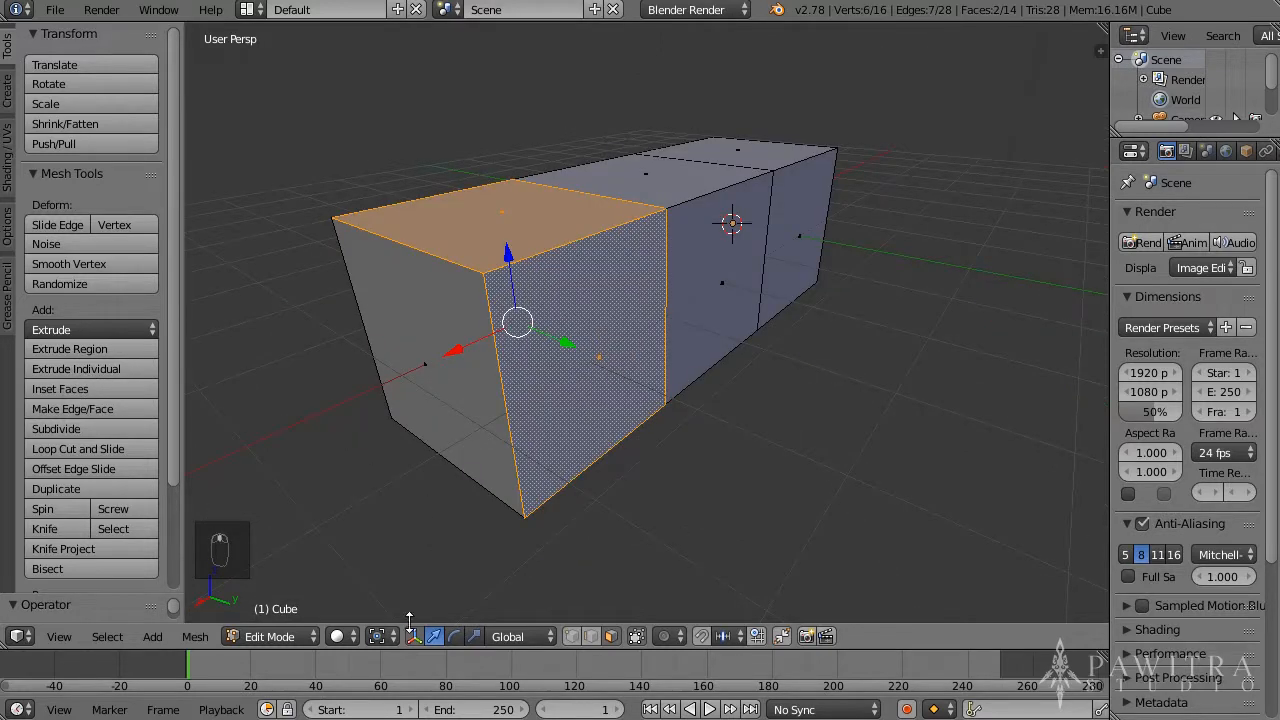
- Keep the Bounding Box Center pivot and extrude the end block's selected top and side faces together as one region along their shared normal
{"action": "left_click", "coordinate": [383, 636]}
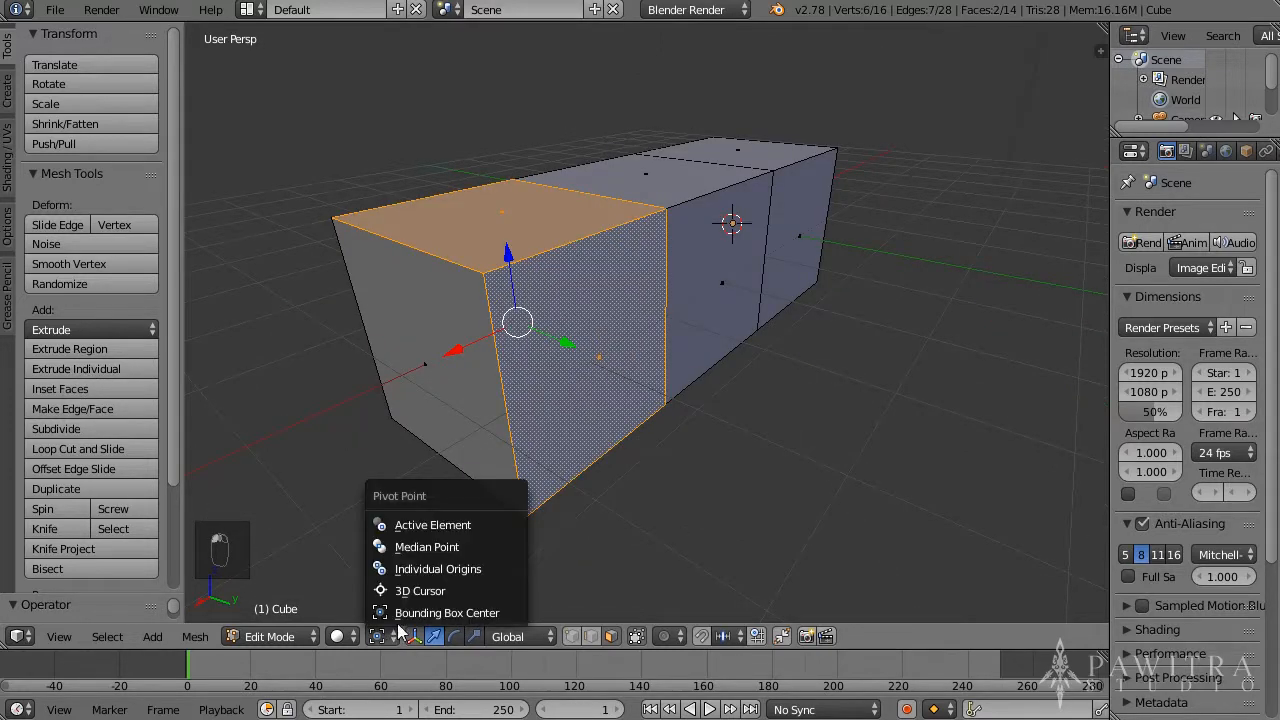
{"action": "left_click", "coordinate": [410, 618]}
{"action": "scroll", "coordinate": [650, 435], "scroll_direction": "down", "scroll_amount": 2}
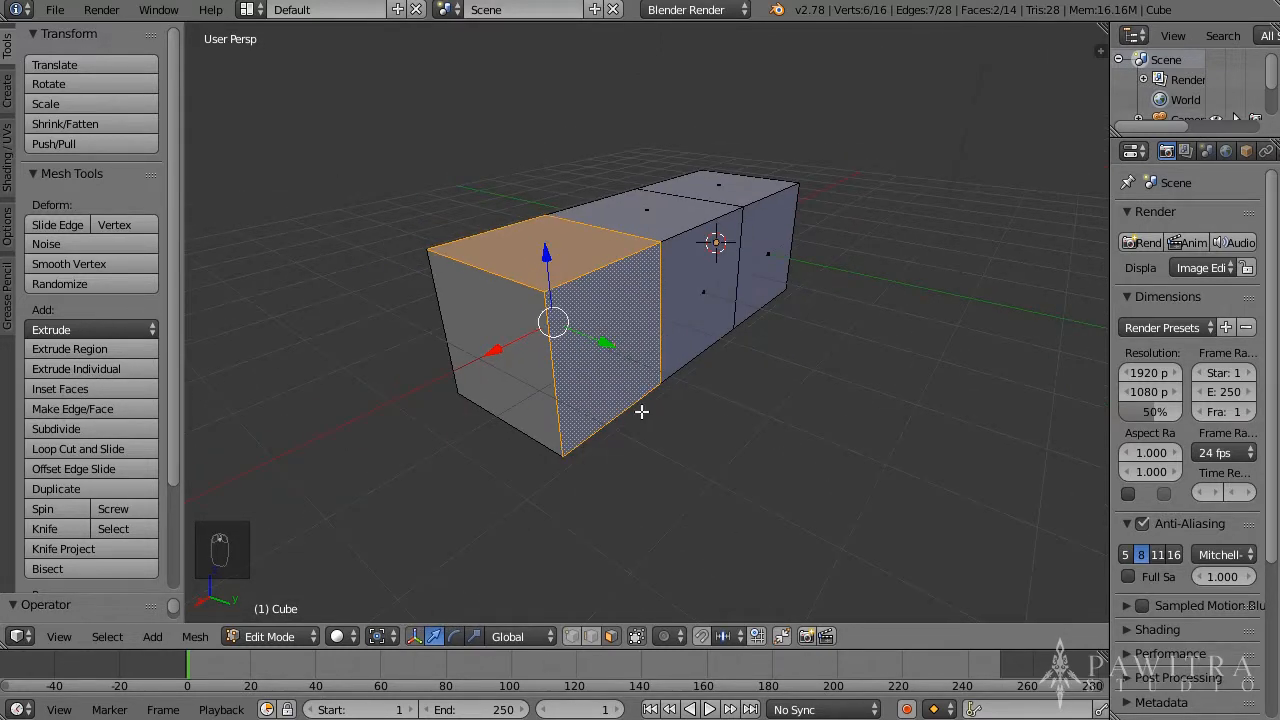
{"action": "middle_click_drag", "start_coordinate": [641, 411], "coordinate": [695, 441]}
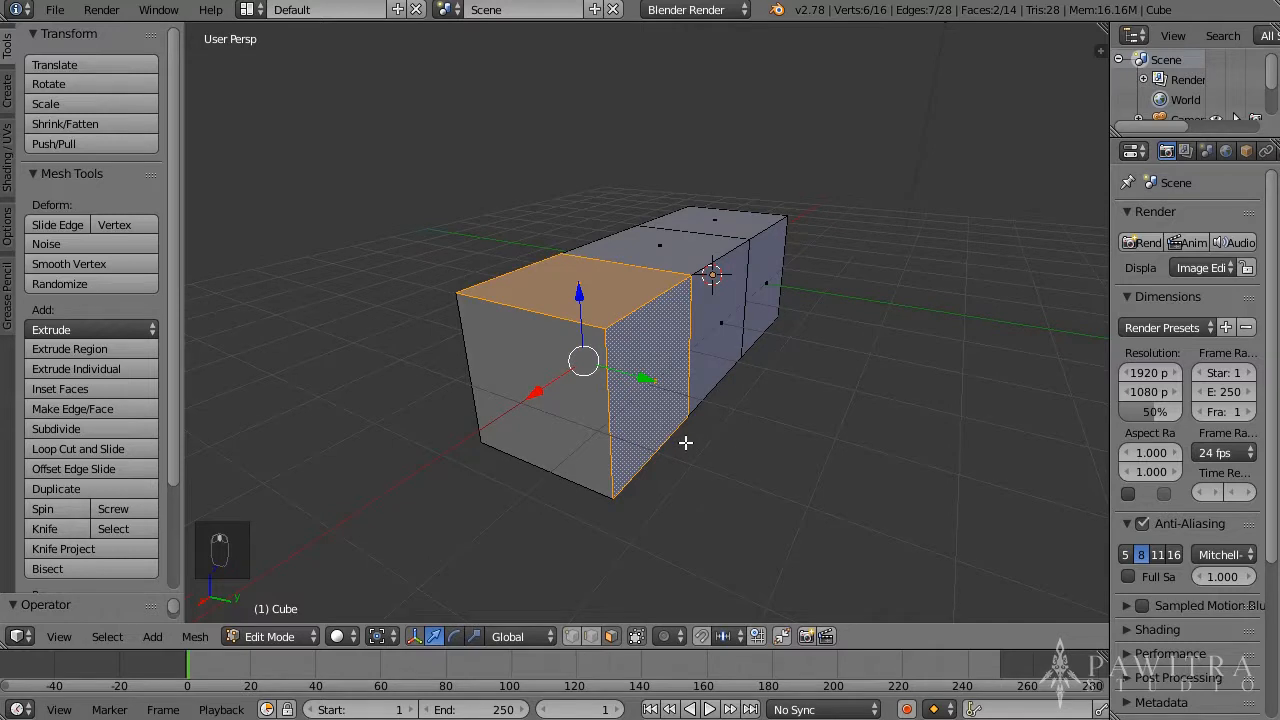
{"action": "key", "text": "e"}
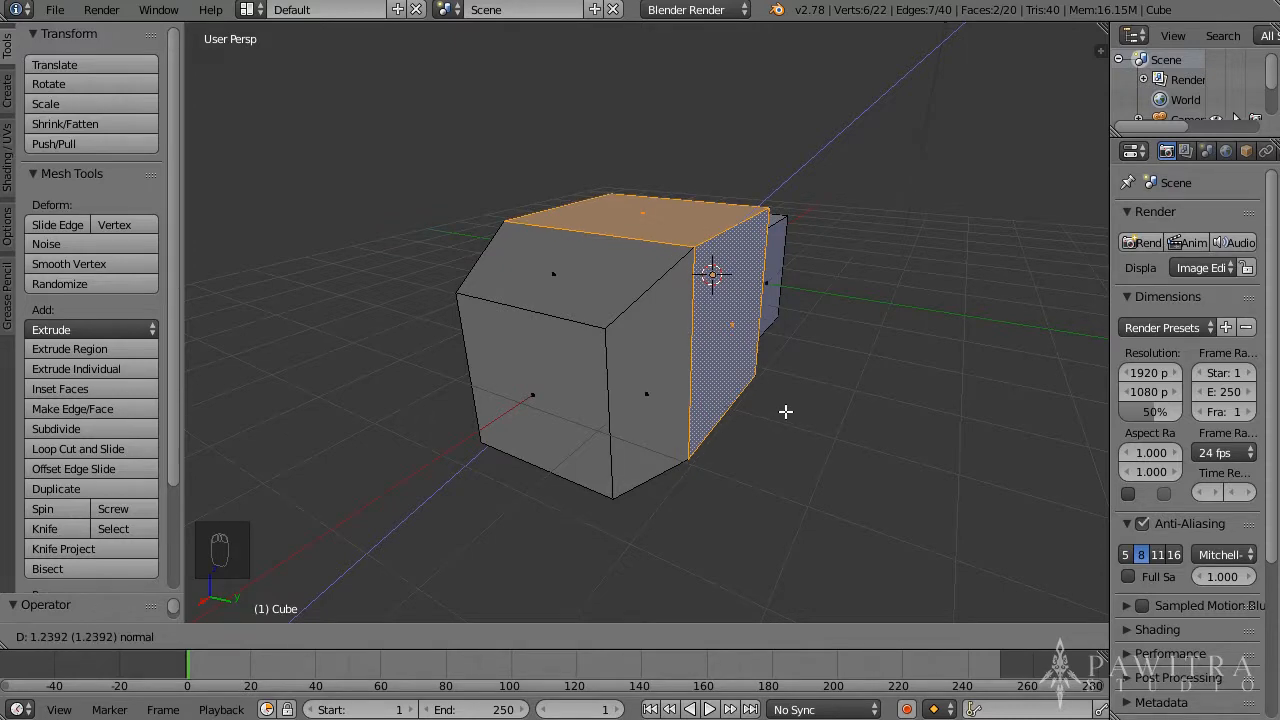
{"action": "left_click", "coordinate": [806, 398]}
- Select the top face and adjoining side face at the opposite end, try Extrude Individual by about 1.6 units, and undo the extrusion
{"action": "middle_click_drag", "start_coordinate": [886, 443], "coordinate": [610, 430]}
{"action": "right_click", "coordinate": [631, 364]}
{"action": "right_click", "coordinate": [572, 429], "text": "shift"}
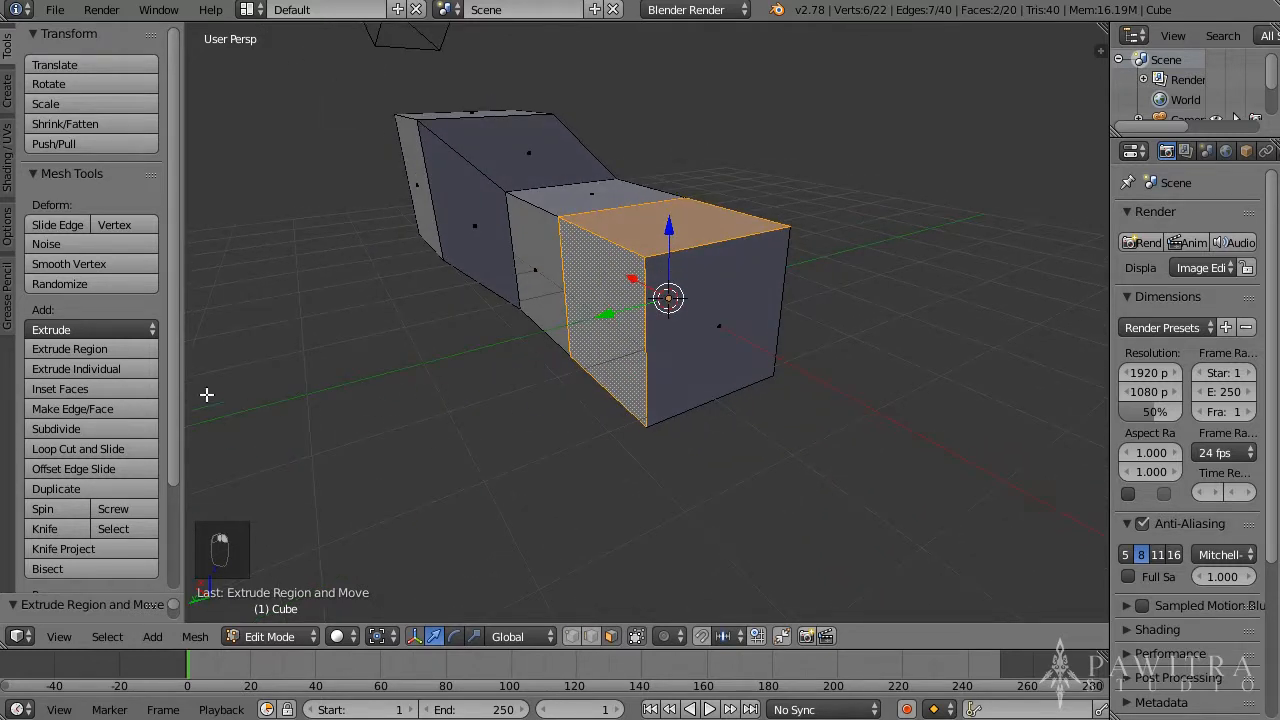
{"action": "left_click", "coordinate": [126, 369]}
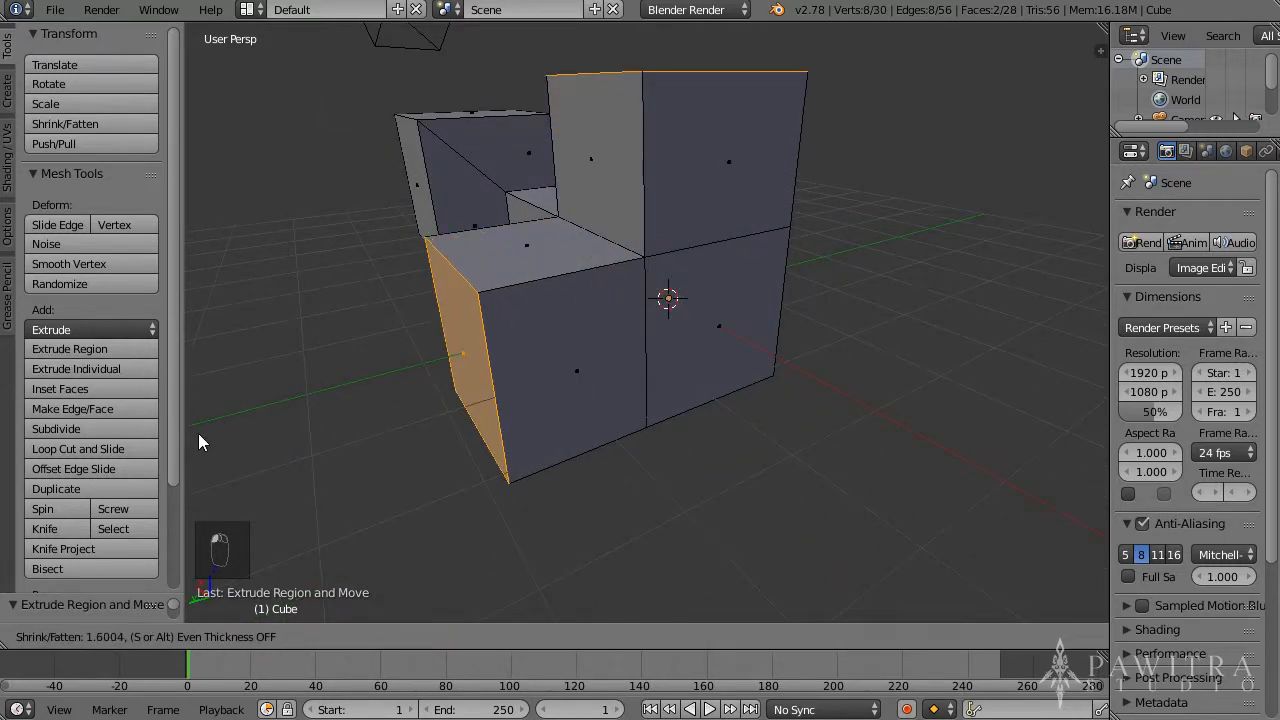
{"action": "key", "text": "ctrl+z"}
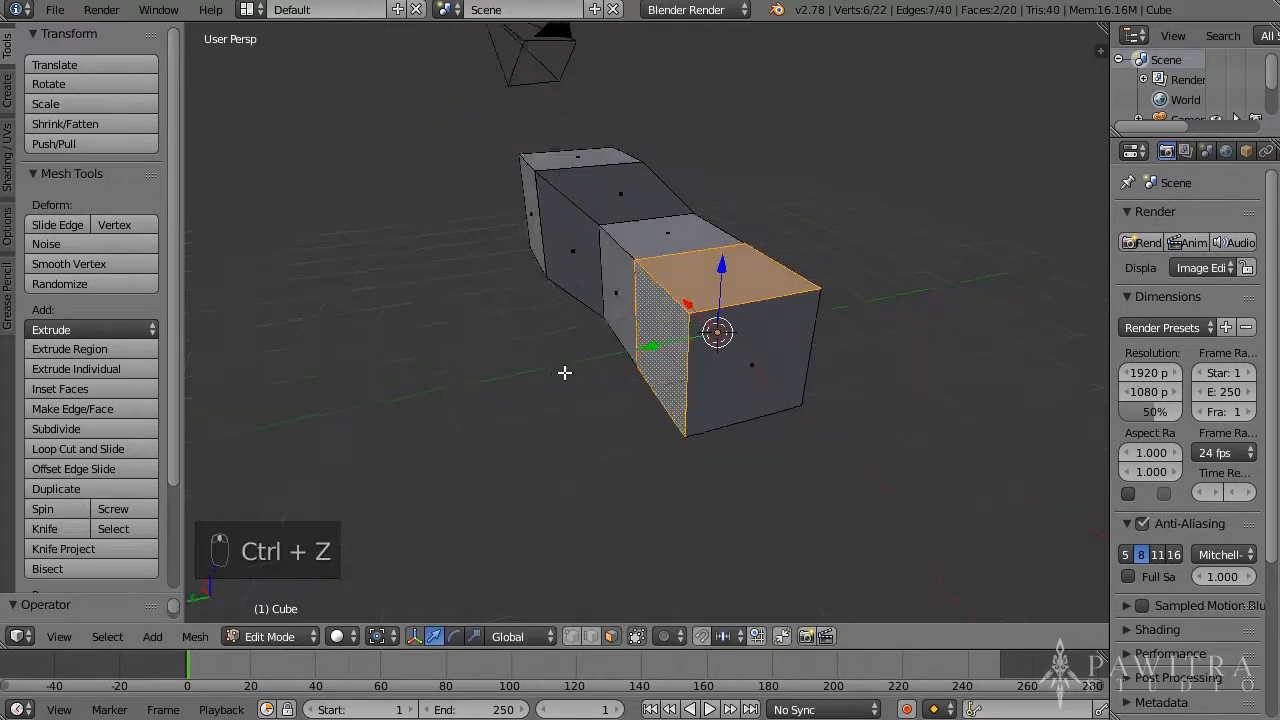
- Extrude the selected top and side faces of the end cube as individual faces, each outward along its own normal
{"action": "middle_click_drag", "start_coordinate": [565, 372], "coordinate": [677, 363]}
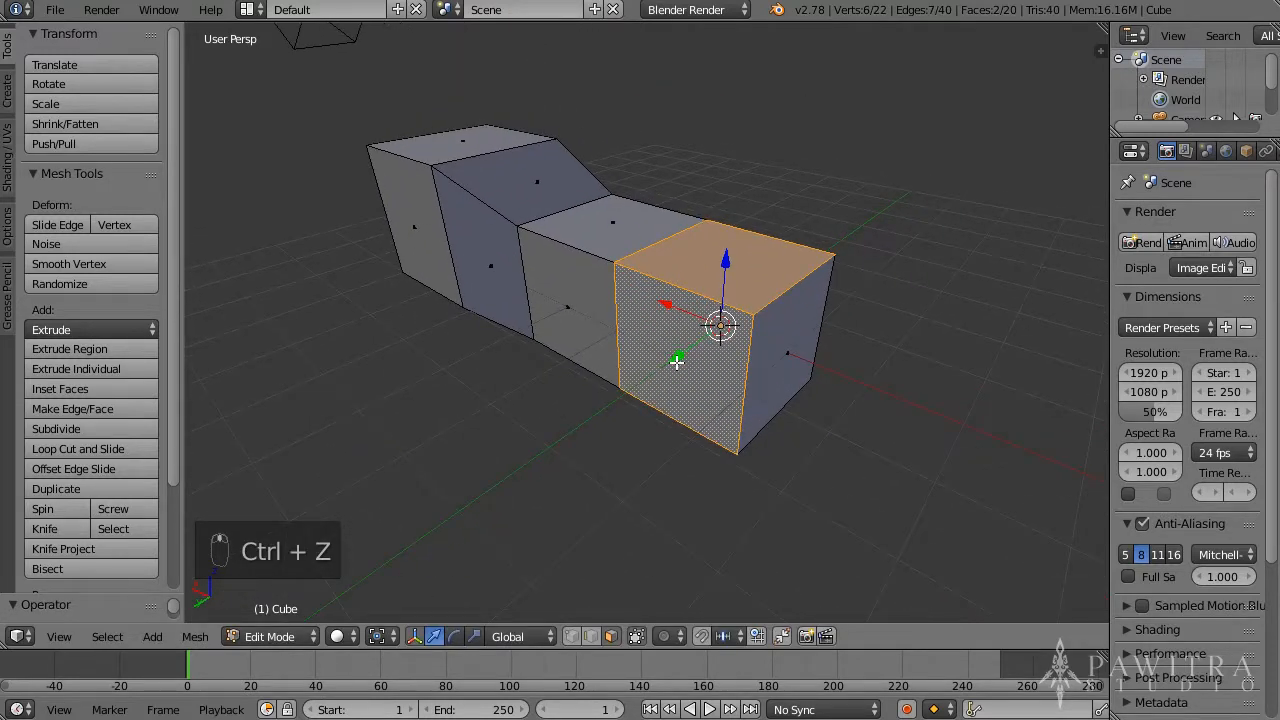
{"action": "key", "text": "alt+e"}
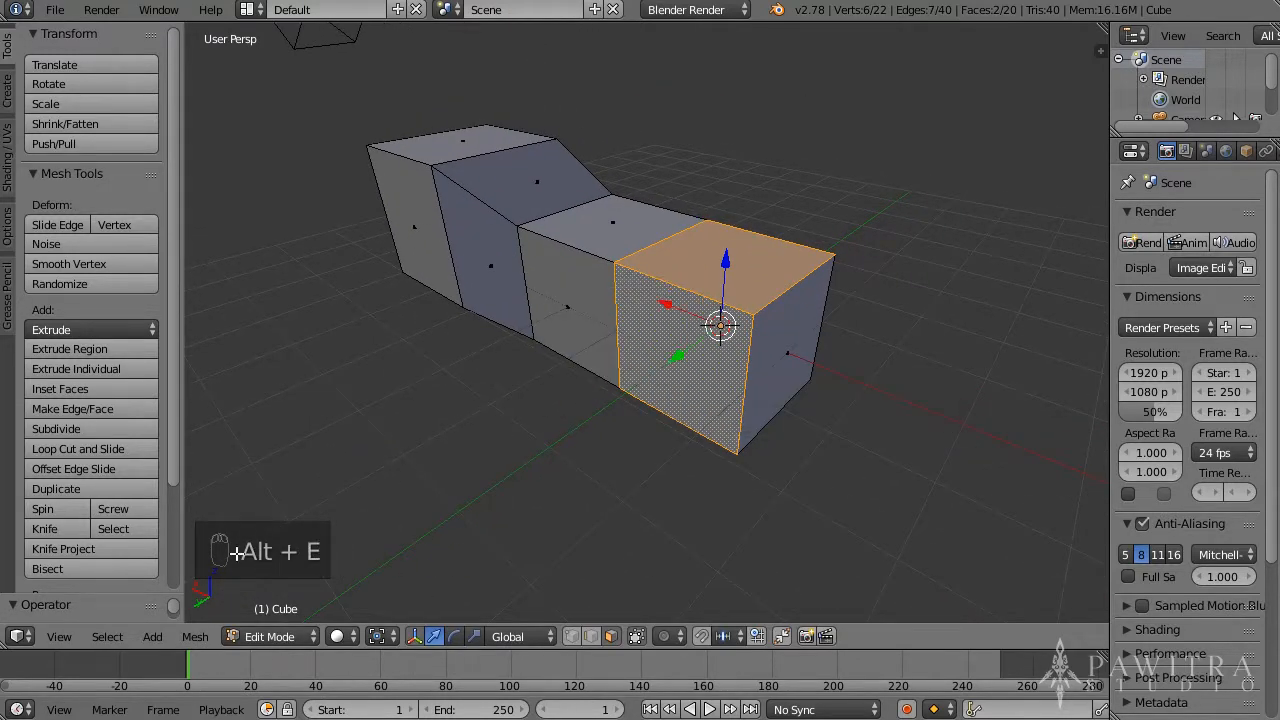
{"action": "key", "text": "alt+e"}
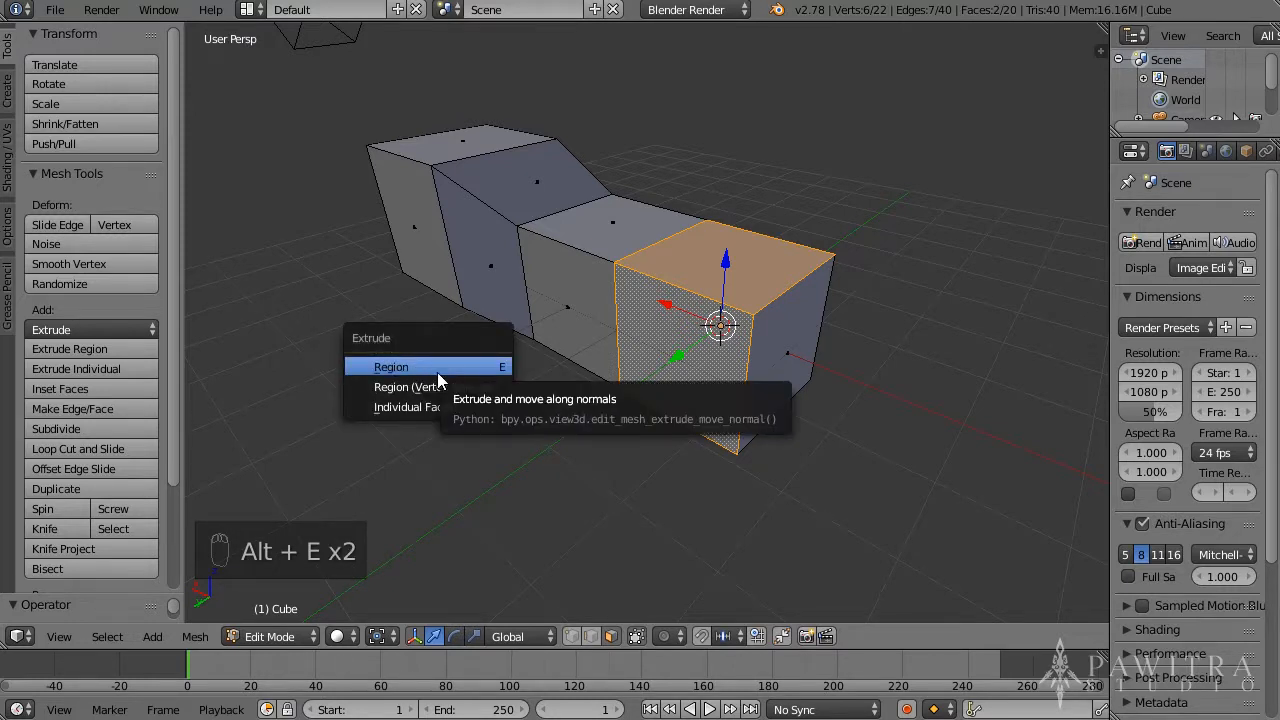
{"action": "left_click", "coordinate": [431, 403]}
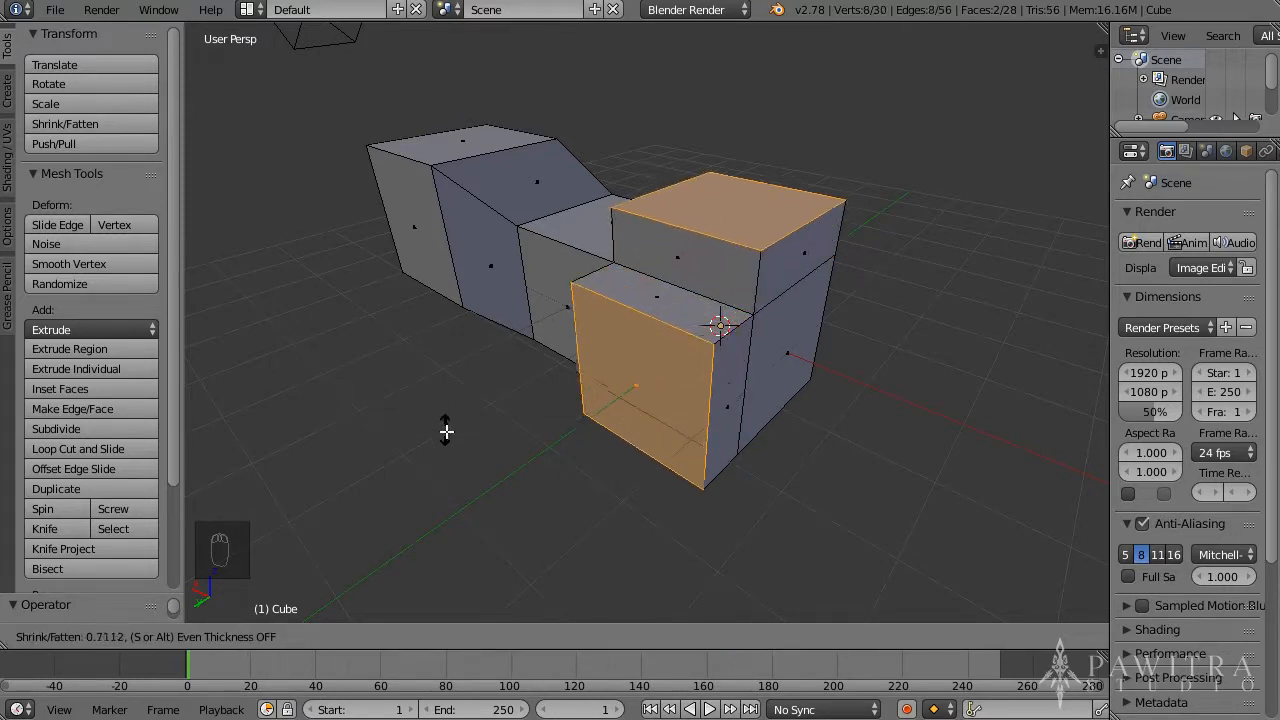
{"action": "left_click", "coordinate": [456, 455]}
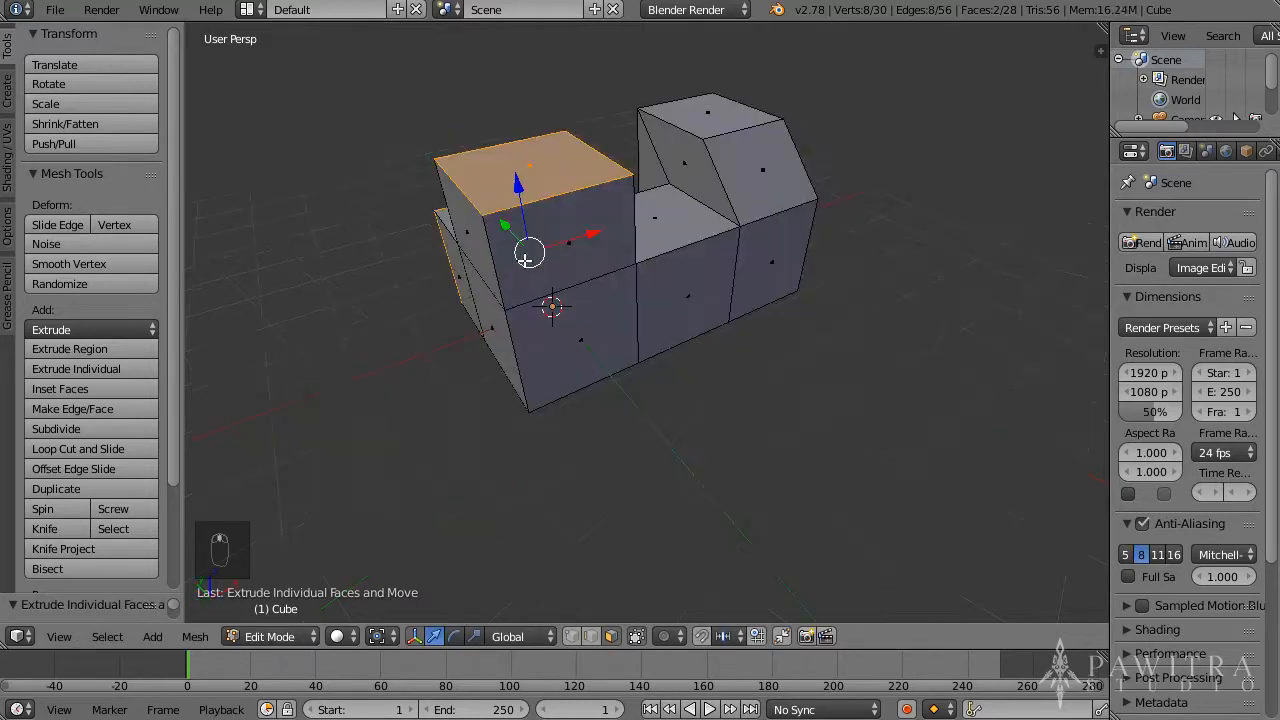
- Deselect everything and add one loop cut around the raised end block, sliding it toward the block's free end
{"action": "middle_click_drag", "start_coordinate": [527, 257], "coordinate": [633, 294], "text": "shift"}
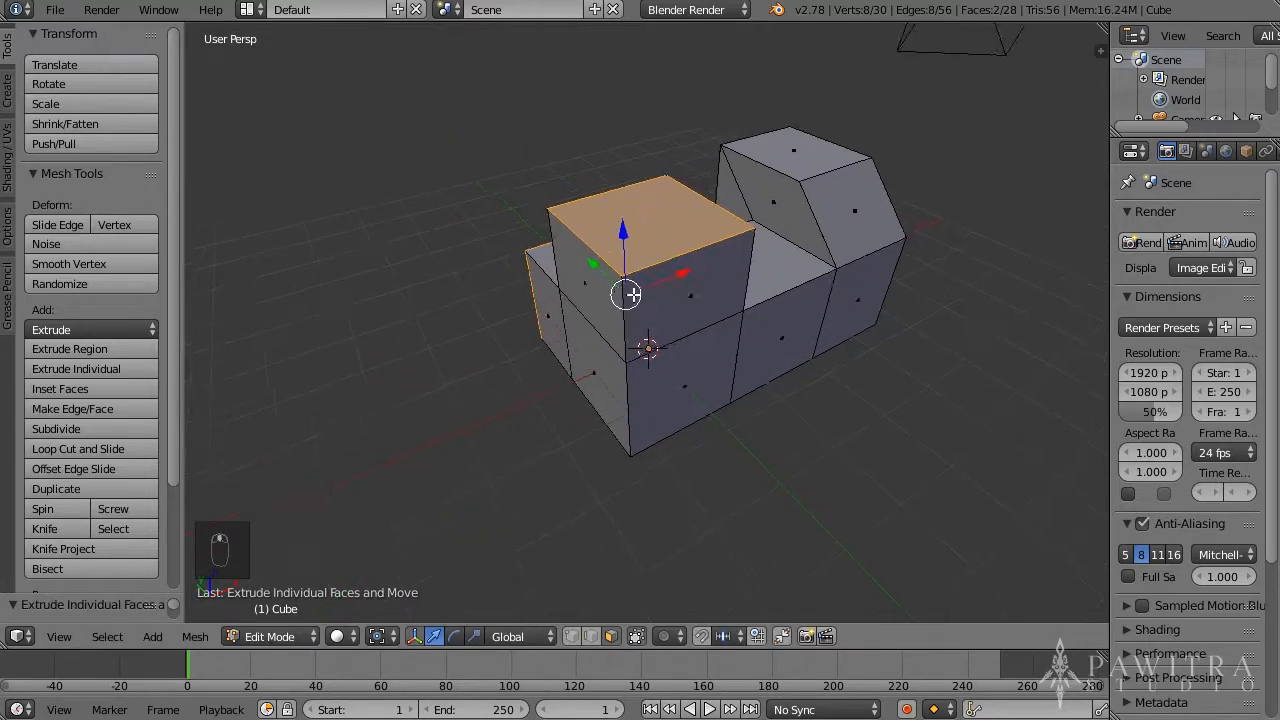
{"action": "scroll", "coordinate": [633, 294], "scroll_direction": "up", "scroll_amount": 2}
{"action": "key", "text": "ctrl+r"}
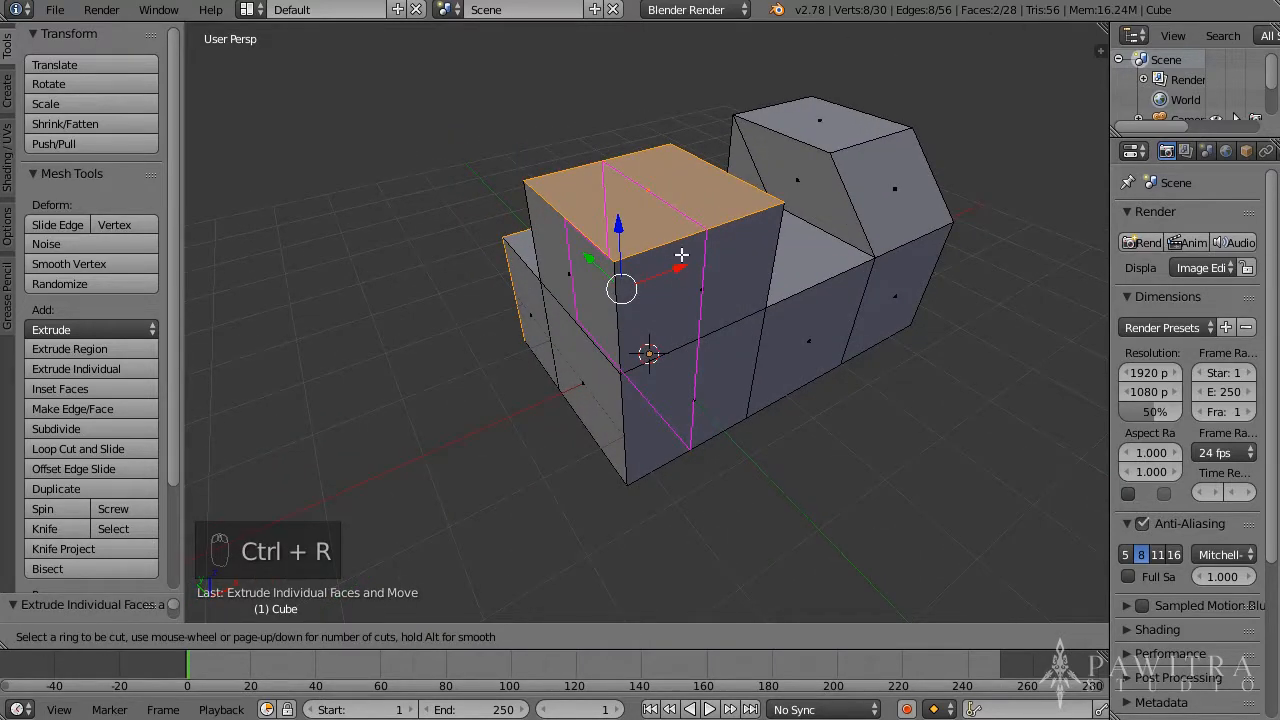
{"action": "right_click", "coordinate": [760, 378]}
{"action": "key", "text": "a"}
{"action": "middle_click_drag", "start_coordinate": [763, 380], "coordinate": [468, 403]}
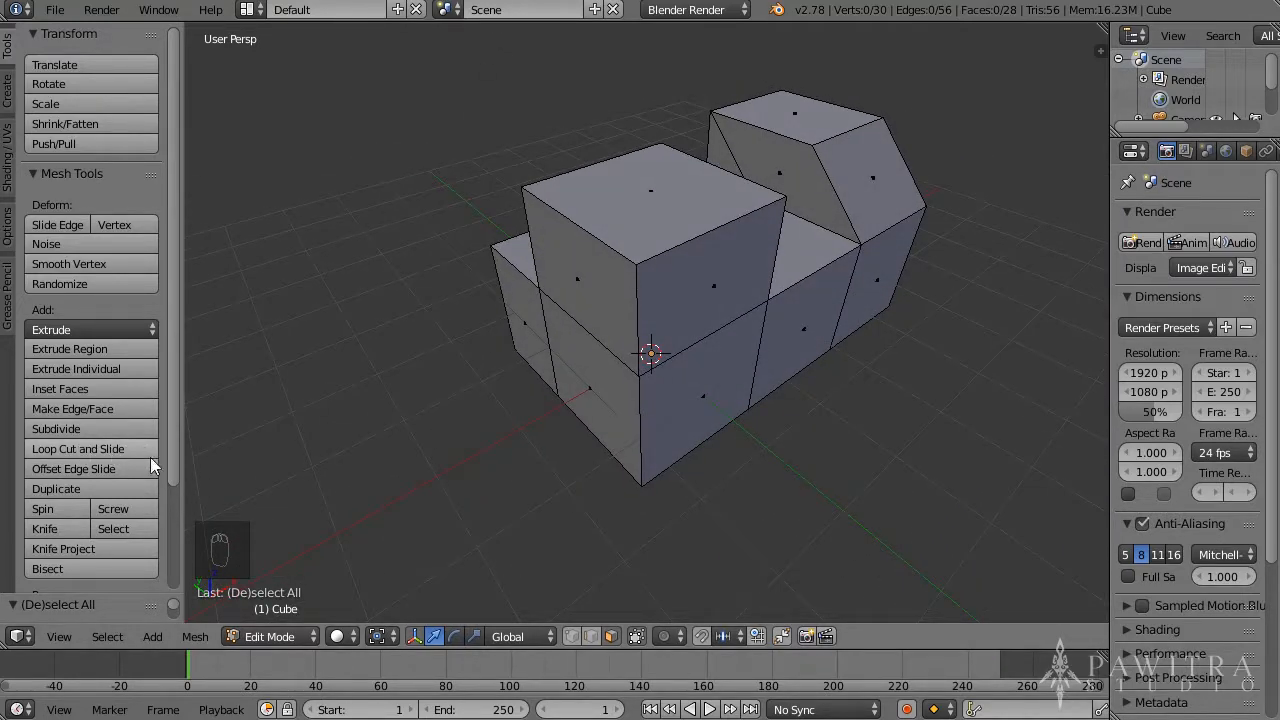
{"action": "left_click", "coordinate": [106, 447]}
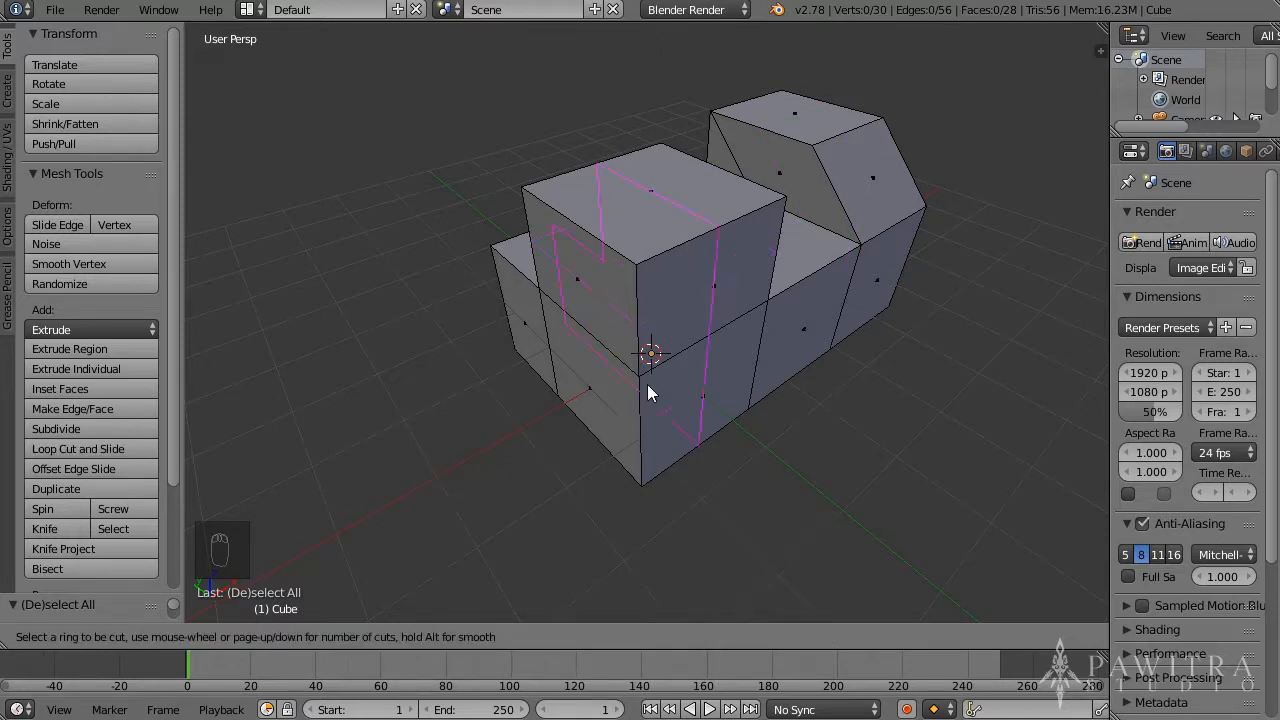
{"action": "left_click", "coordinate": [658, 265]}
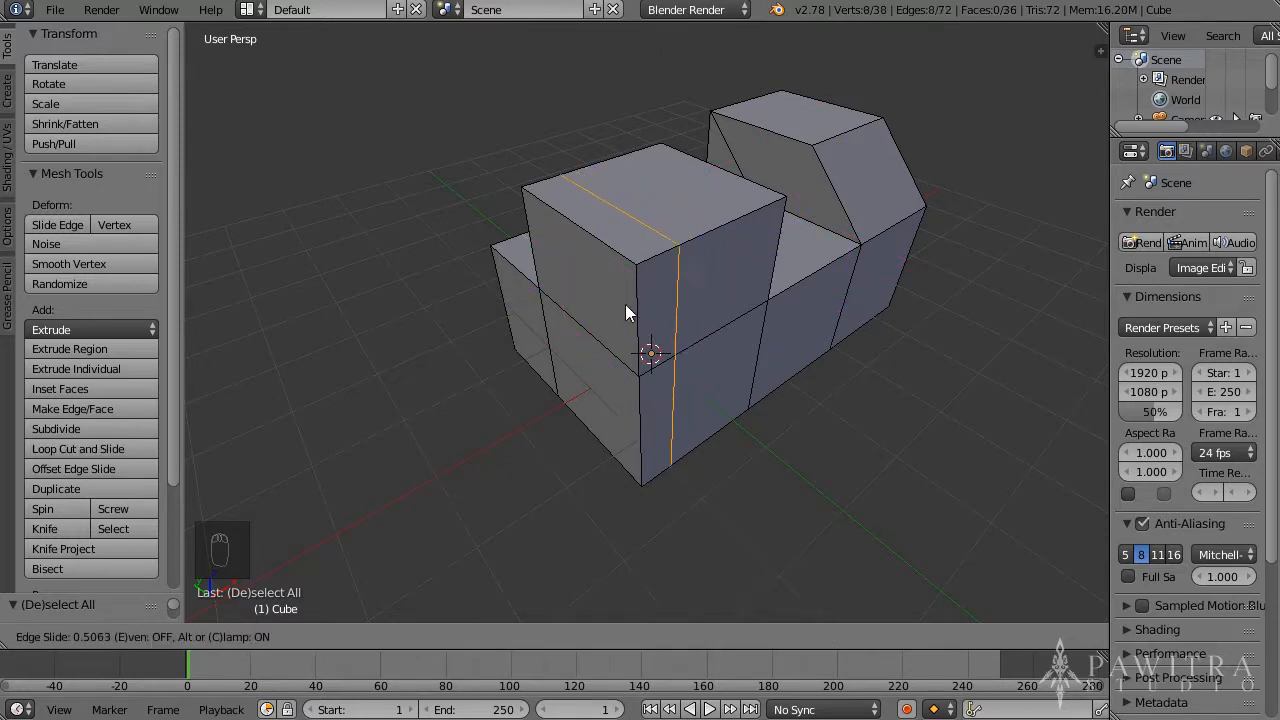
{"action": "left_click", "coordinate": [606, 323]}
- Add four evenly spaced loop cuts across the low middle section between the two raised blocks, without sliding them
{"action": "key", "text": "ctrl+r"}
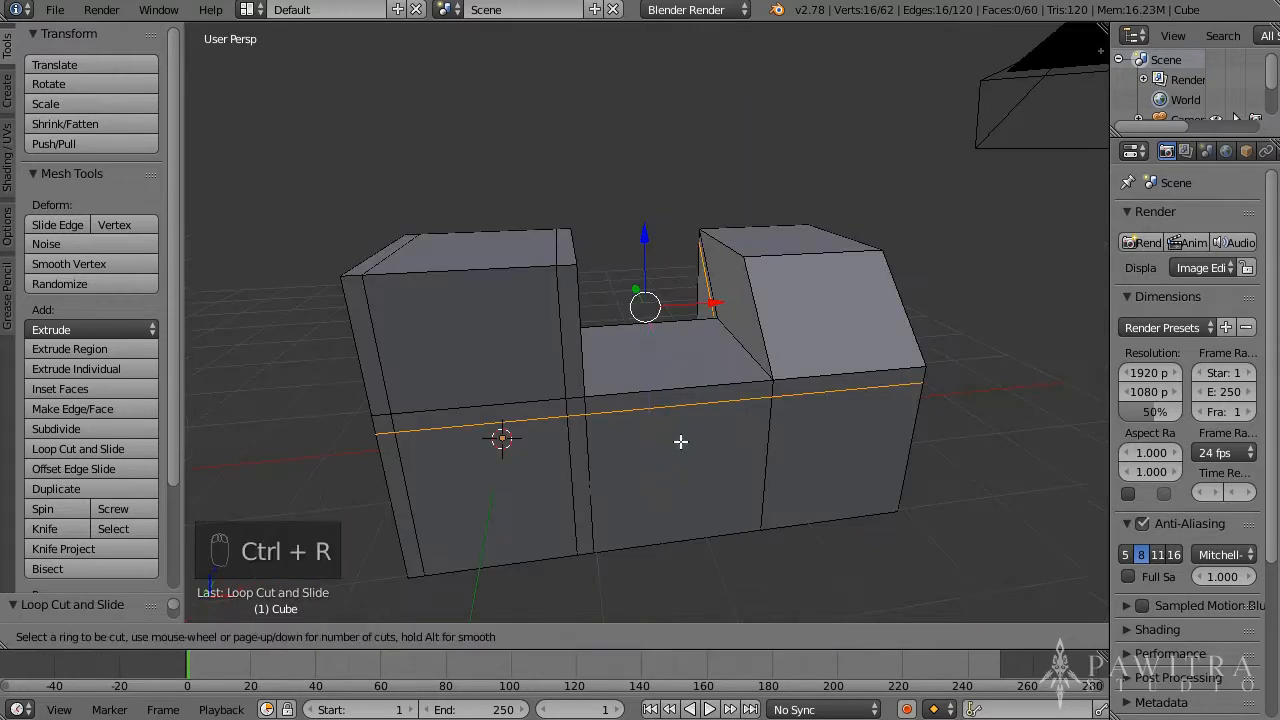
{"action": "scroll", "coordinate": [682, 384], "scroll_direction": "up", "scroll_amount": 3}
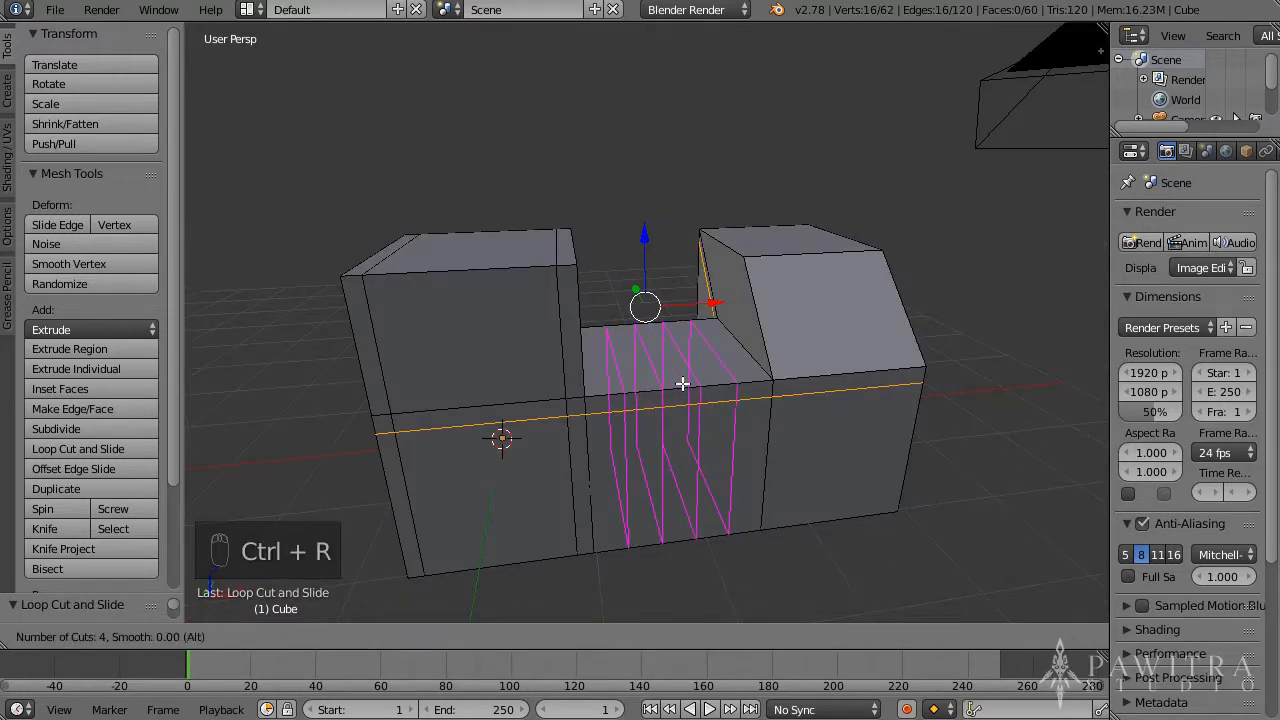
{"action": "scroll", "coordinate": [682, 384], "scroll_direction": "down", "scroll_amount": 1}
{"action": "scroll", "coordinate": [682, 384], "scroll_direction": "up", "scroll_amount": 4}
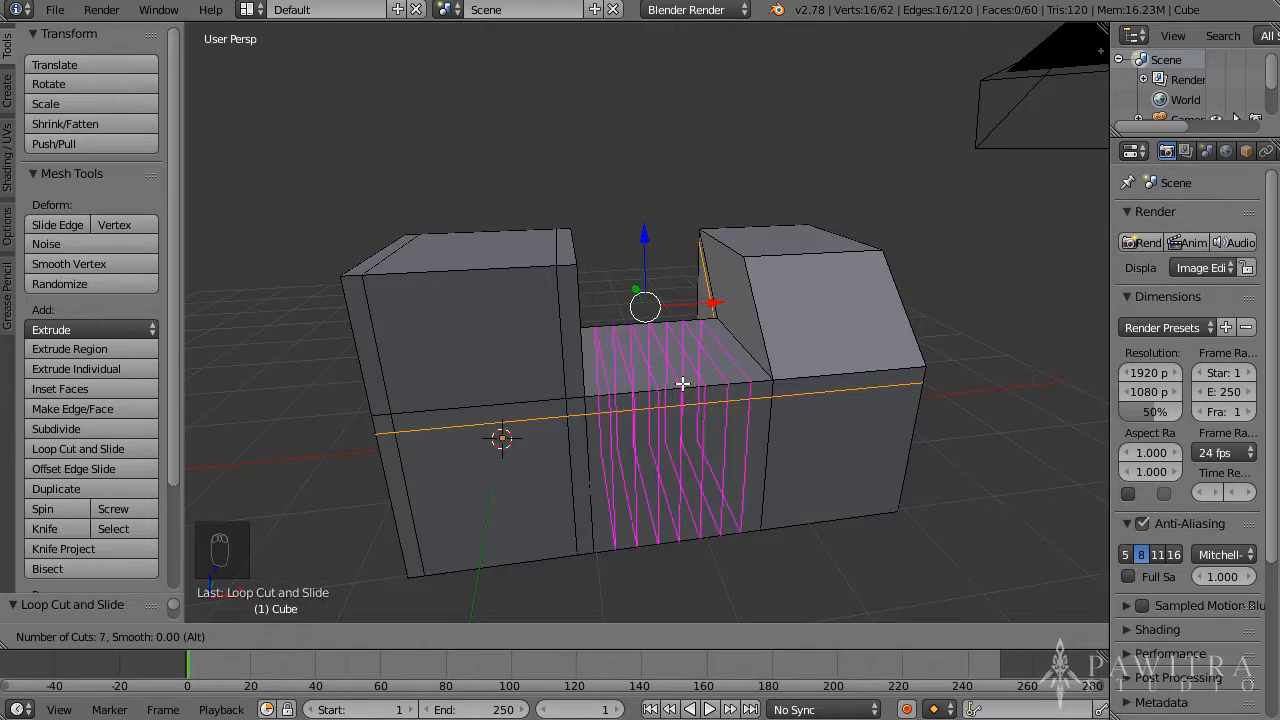
{"action": "scroll", "coordinate": [682, 384], "scroll_direction": "down", "scroll_amount": 3}
{"action": "left_click", "coordinate": [682, 384]}
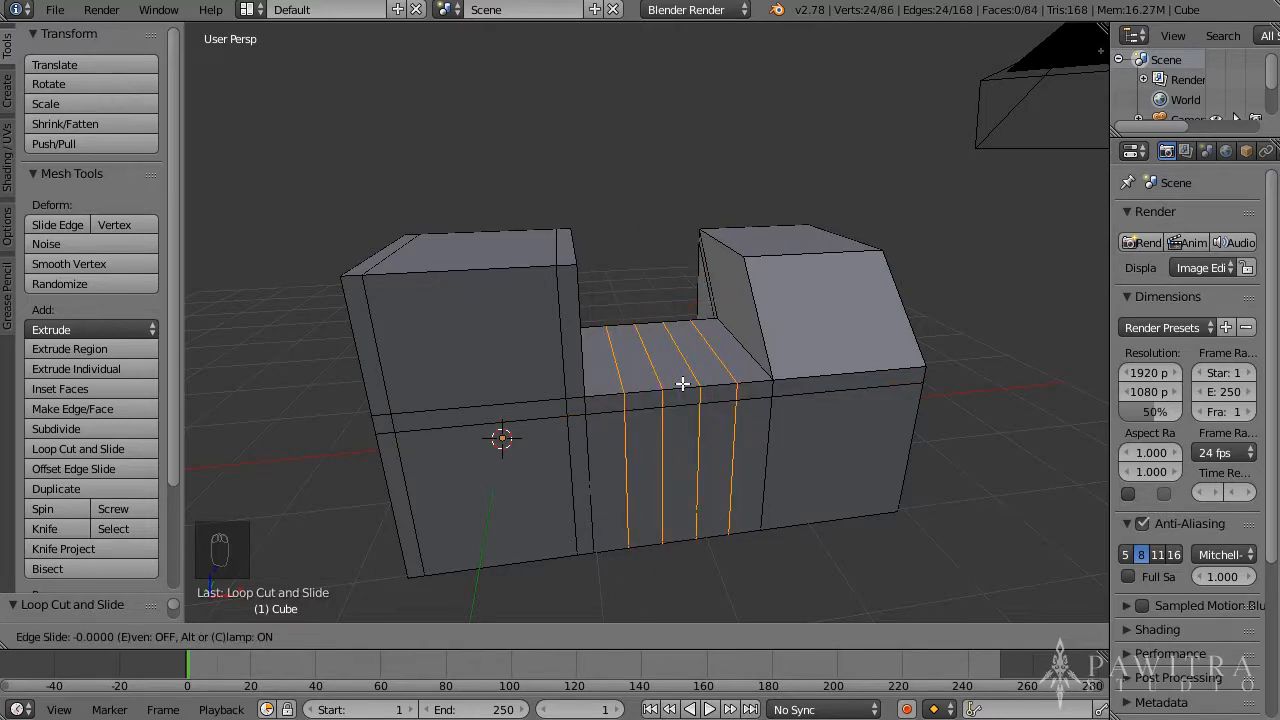
{"action": "right_click", "coordinate": [682, 384]}
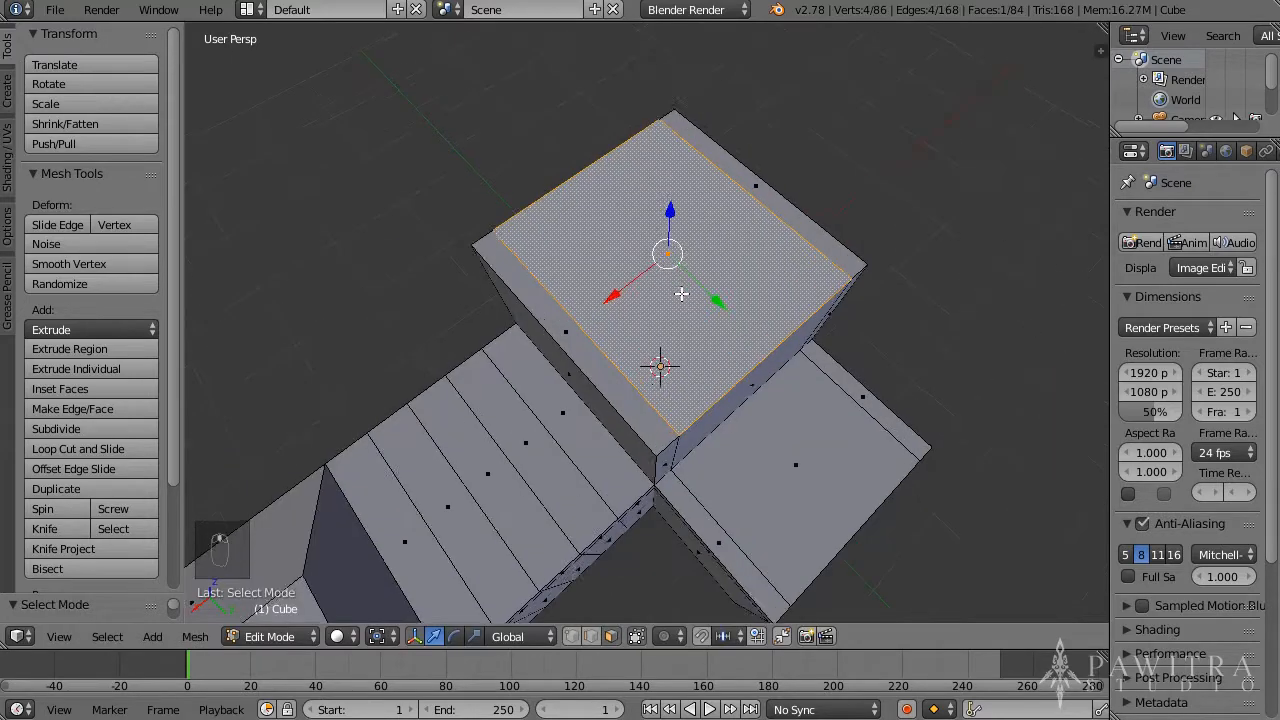
- Inset the large top face of the raised end block with a thickness of about 0.32
{"action": "middle_click_drag", "start_coordinate": [600, 330], "coordinate": [528, 311]}
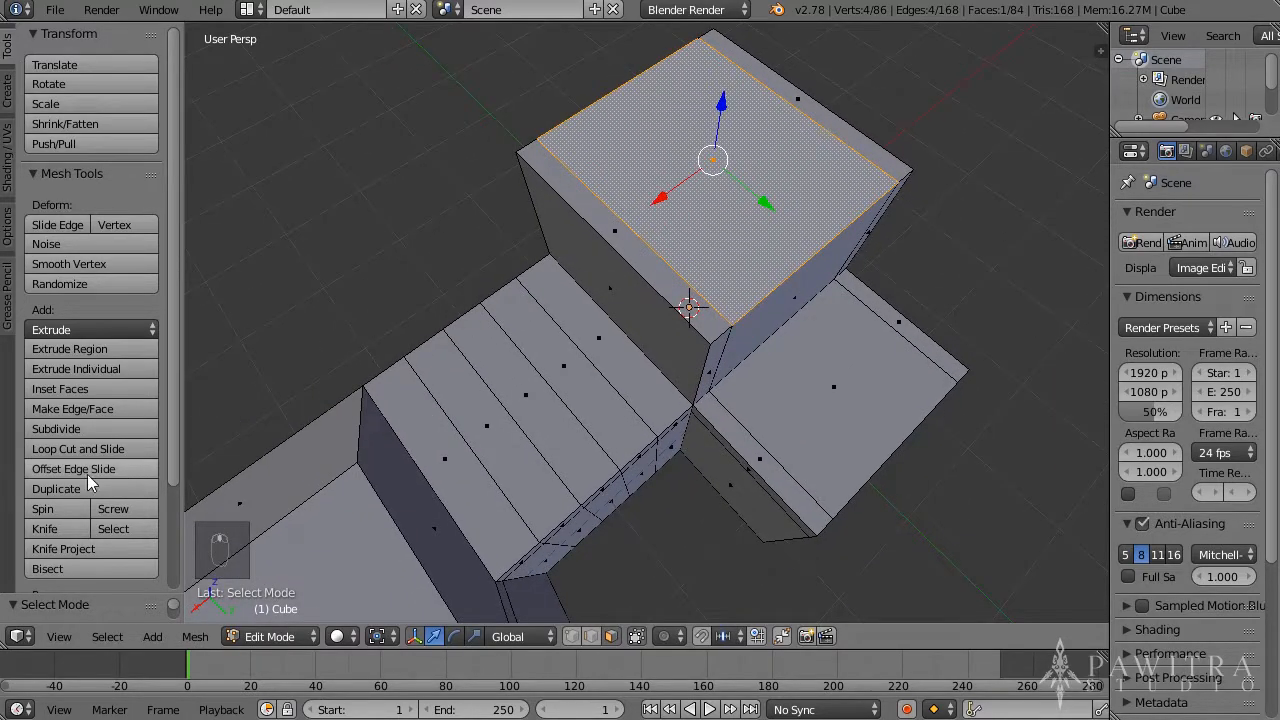
{"action": "left_click", "coordinate": [97, 389]}
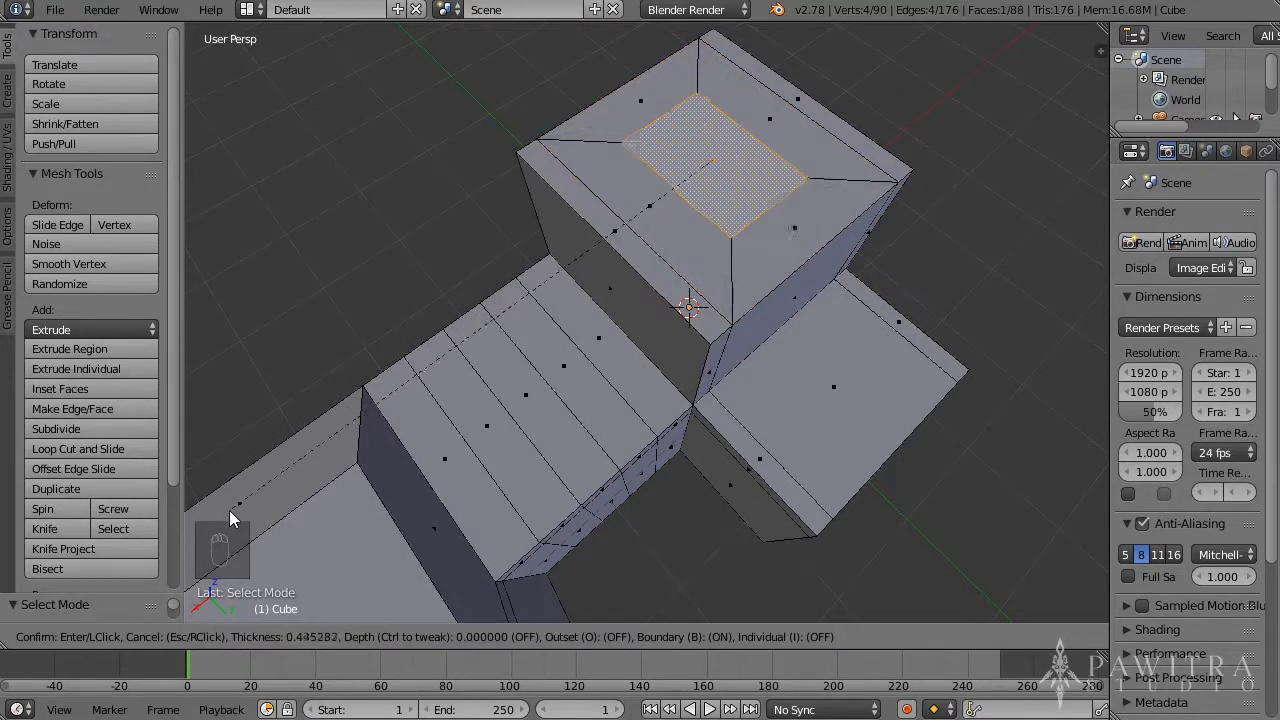
{"action": "key", "text": "i"}
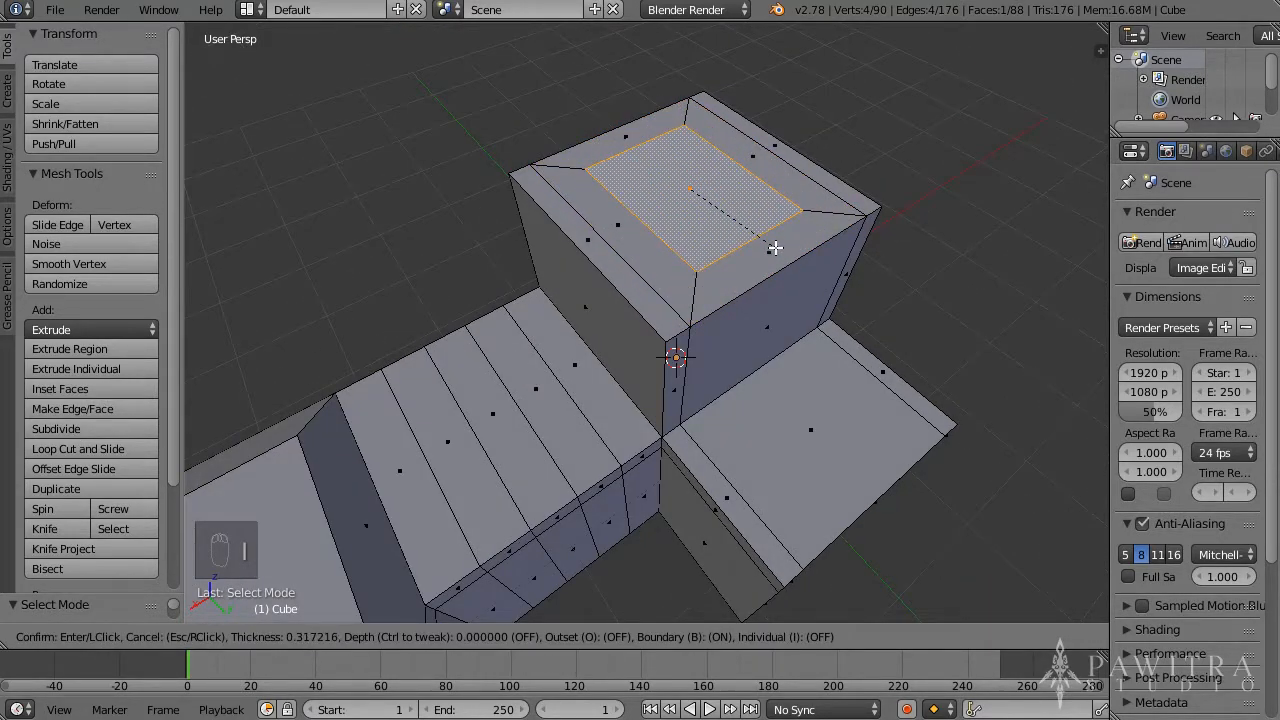
{"action": "left_click", "coordinate": [775, 248]}
- Open the Inset Faces operator settings for the raised block's top face and adjust the inset
{"action": "middle_click_drag", "start_coordinate": [786, 337], "coordinate": [676, 285]}
{"action": "middle_click_drag", "start_coordinate": [875, 297], "coordinate": [798, 286]}
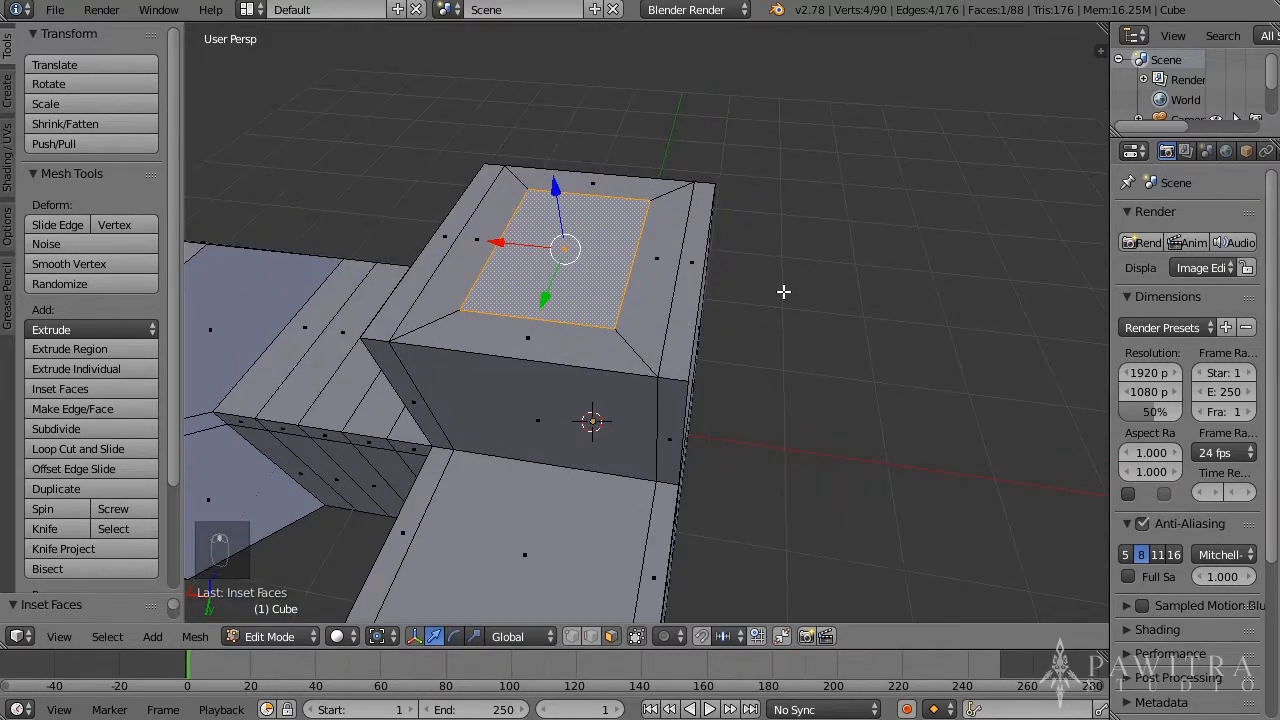
{"action": "key", "text": "F6"}
{"action": "left_click_drag", "start_coordinate": [904, 308], "coordinate": [875, 252]}
{"action": "left_click_drag", "start_coordinate": [980, 372], "coordinate": [974, 372]}
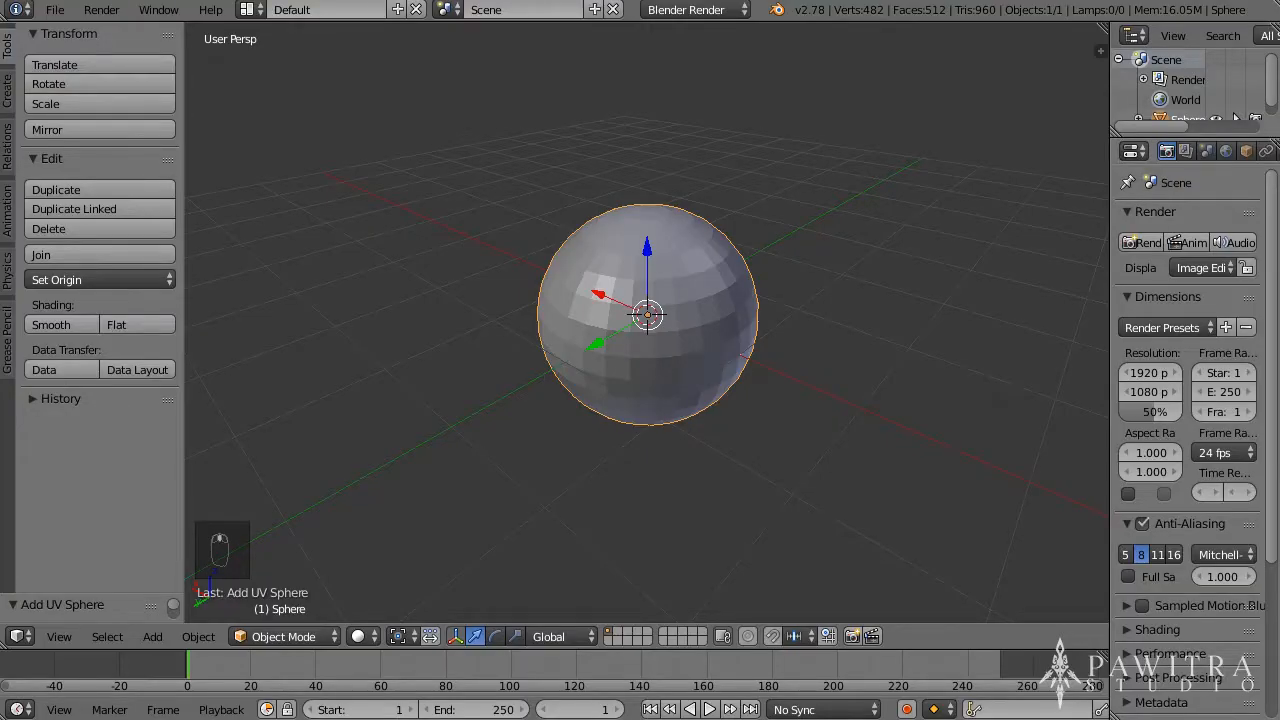
- Enter Edit Mode on the UV sphere and set Proportional Editing to Disable
{"action": "key", "text": "Tab"}
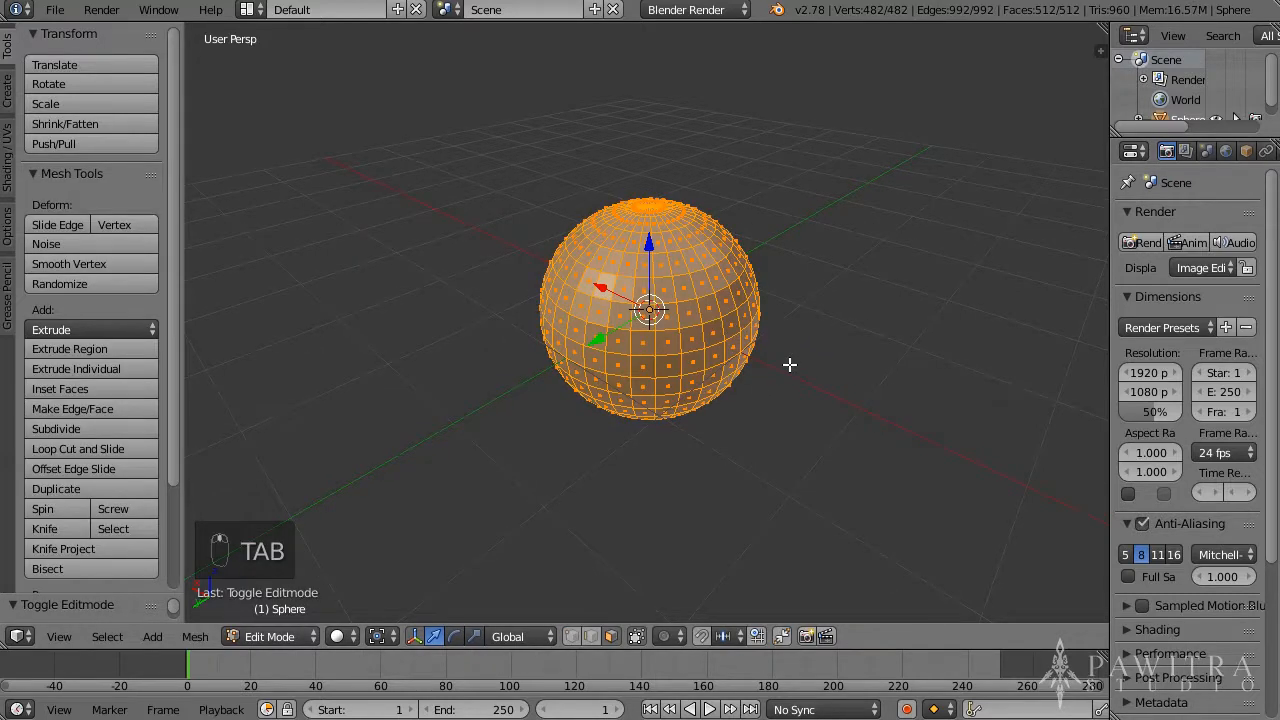
{"action": "left_click", "coordinate": [672, 637]}
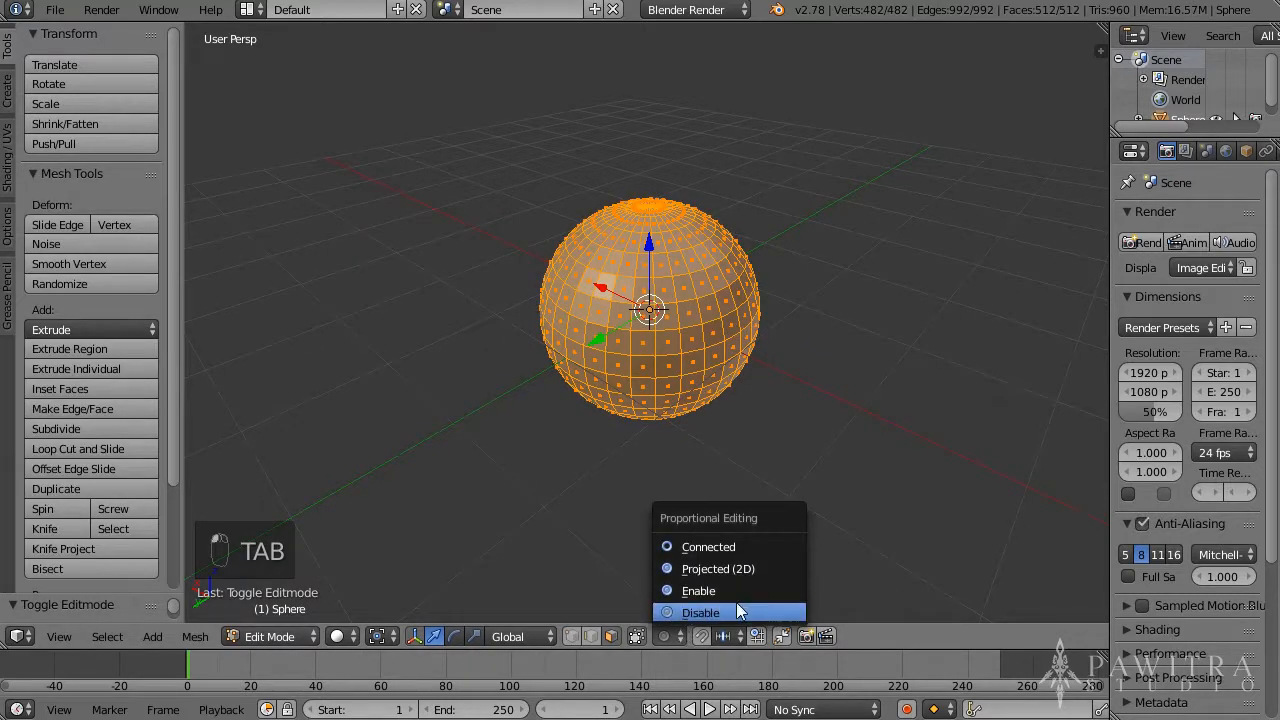
{"action": "left_click", "coordinate": [722, 613]}
- Circle-select a large patch of faces on the side of the sphere facing along the green Y axis arrow
{"action": "right_click", "coordinate": [616, 290]}
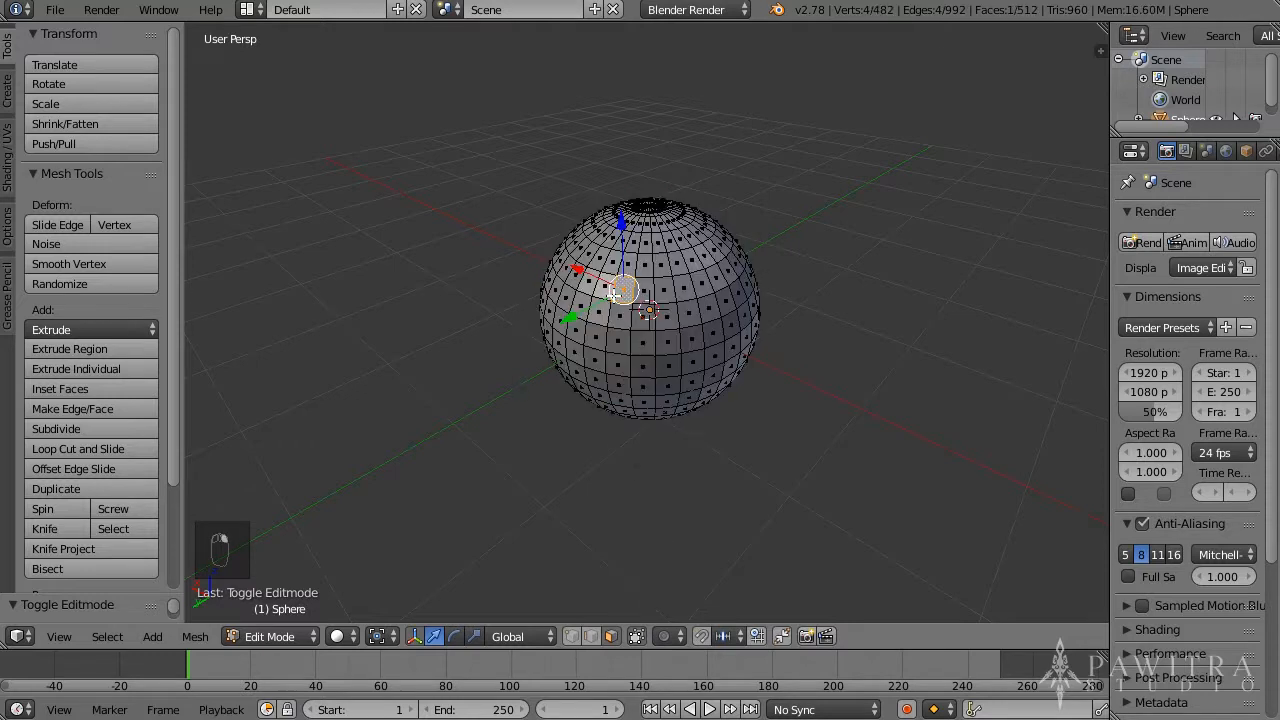
{"action": "scroll", "coordinate": [601, 285], "scroll_direction": "up", "scroll_amount": 1}
{"action": "key", "text": "c"}
{"action": "left_click_drag", "start_coordinate": [655, 265], "coordinate": [643, 366]}
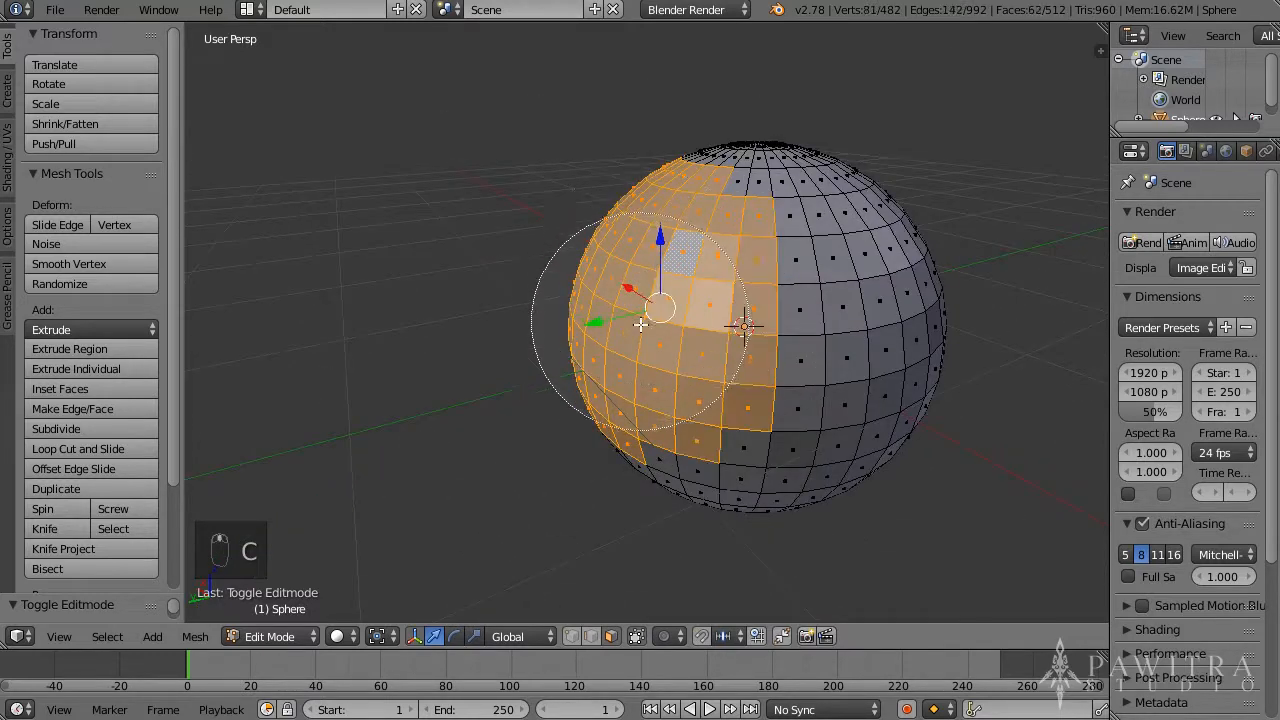
{"action": "right_click", "coordinate": [641, 408]}
- Keep Proportional Editing set to Disable and move the selected face patch about 0.8 units away from the sphere's centre
{"action": "left_click", "coordinate": [666, 637]}
{"action": "left_click", "coordinate": [691, 612]}
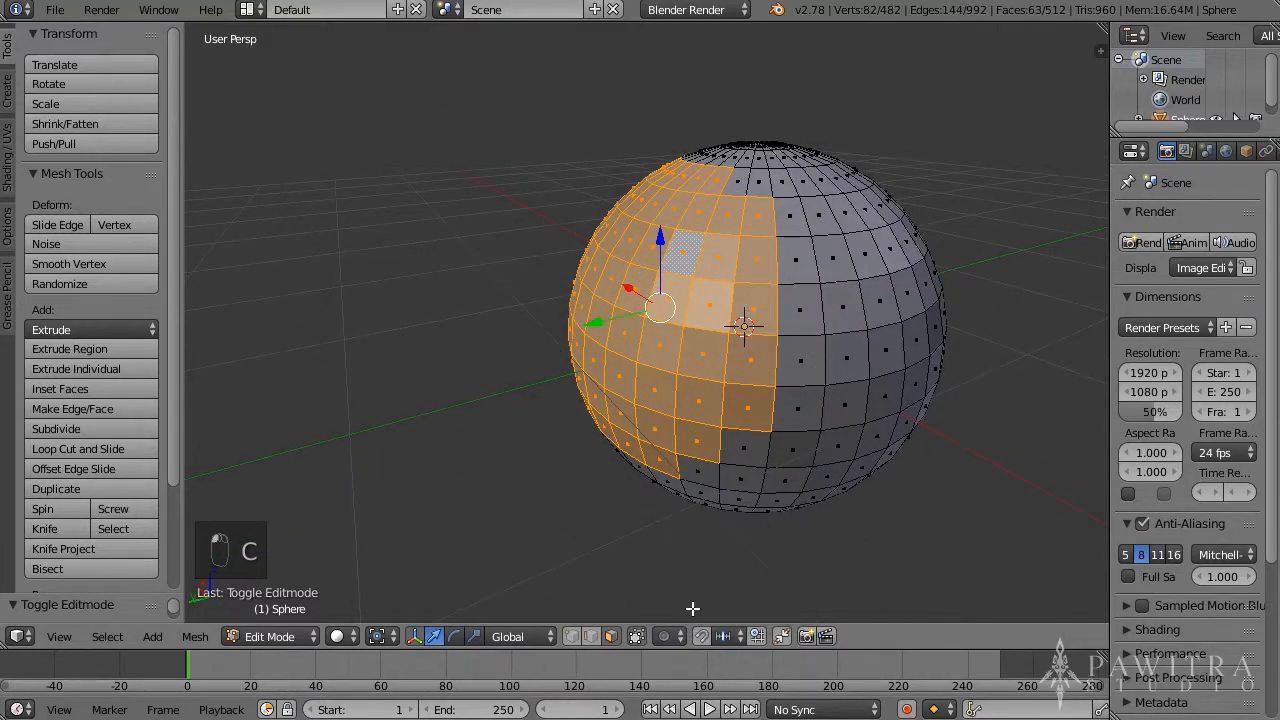
{"action": "left_click", "coordinate": [662, 637]}
{"action": "left_click", "coordinate": [703, 611]}
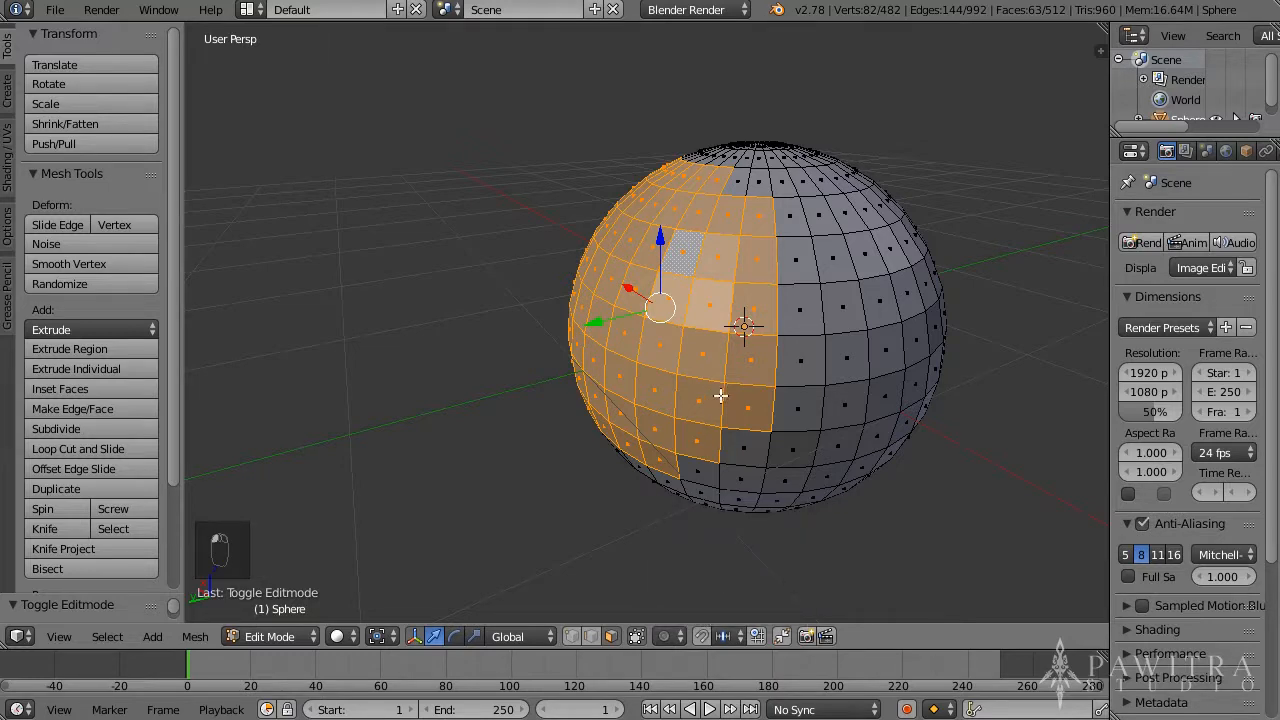
{"action": "key", "text": "g"}
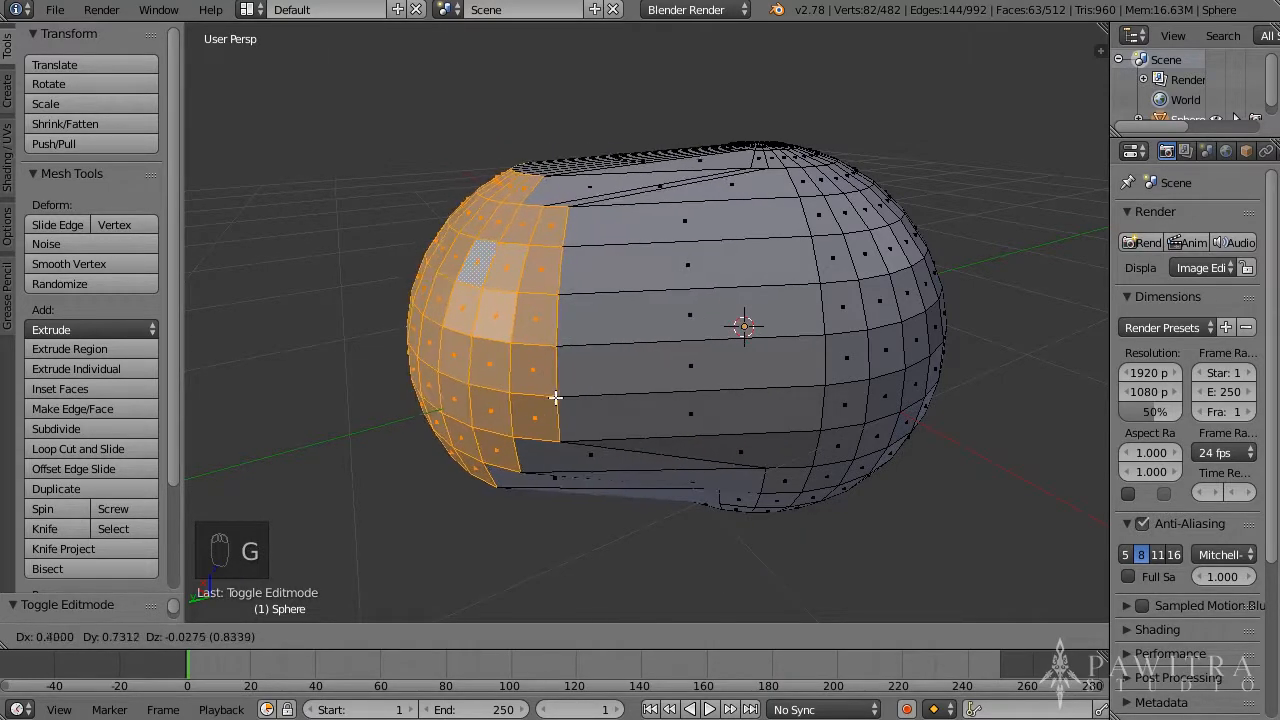
{"action": "left_click", "coordinate": [572, 394]}
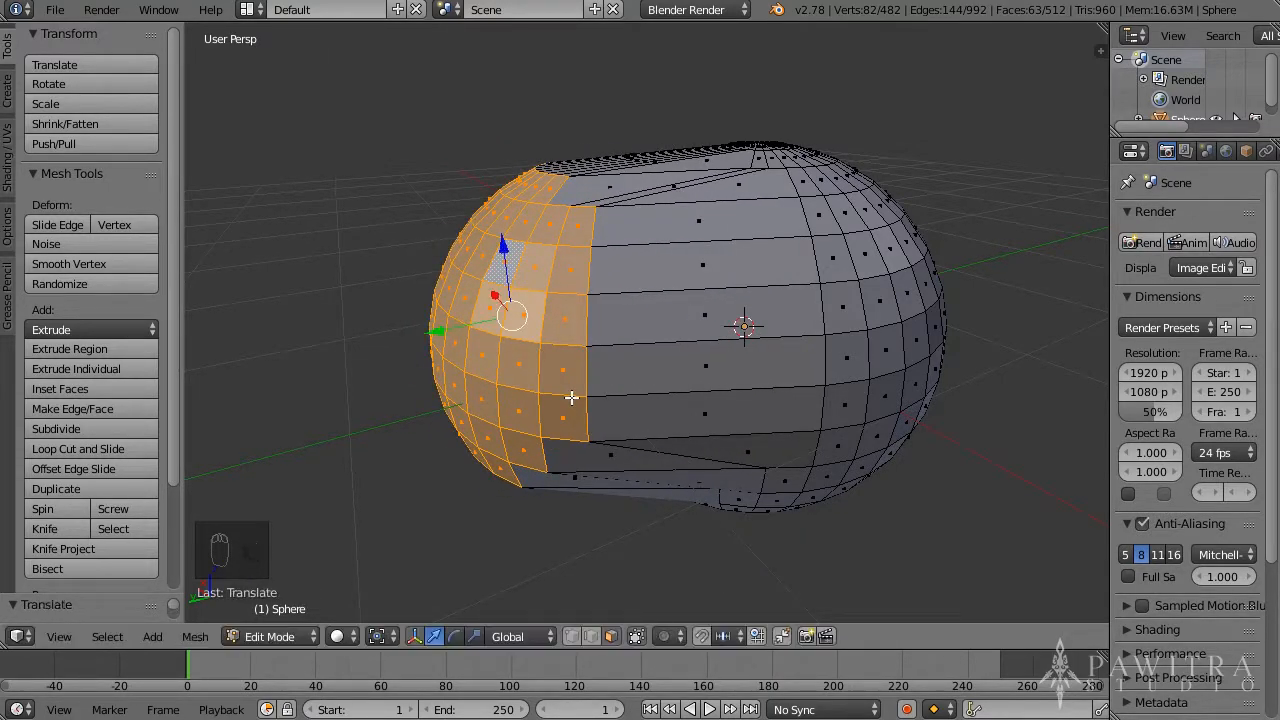
- Undo the last move of the sphere's face patch and set Proportional Editing to Enable
{"action": "key", "text": "ctrl+z"}
{"action": "left_click", "coordinate": [666, 637]}
{"action": "left_click", "coordinate": [686, 591]}
{"action": "scroll", "coordinate": [712, 444], "scroll_direction": "up", "scroll_amount": 2}
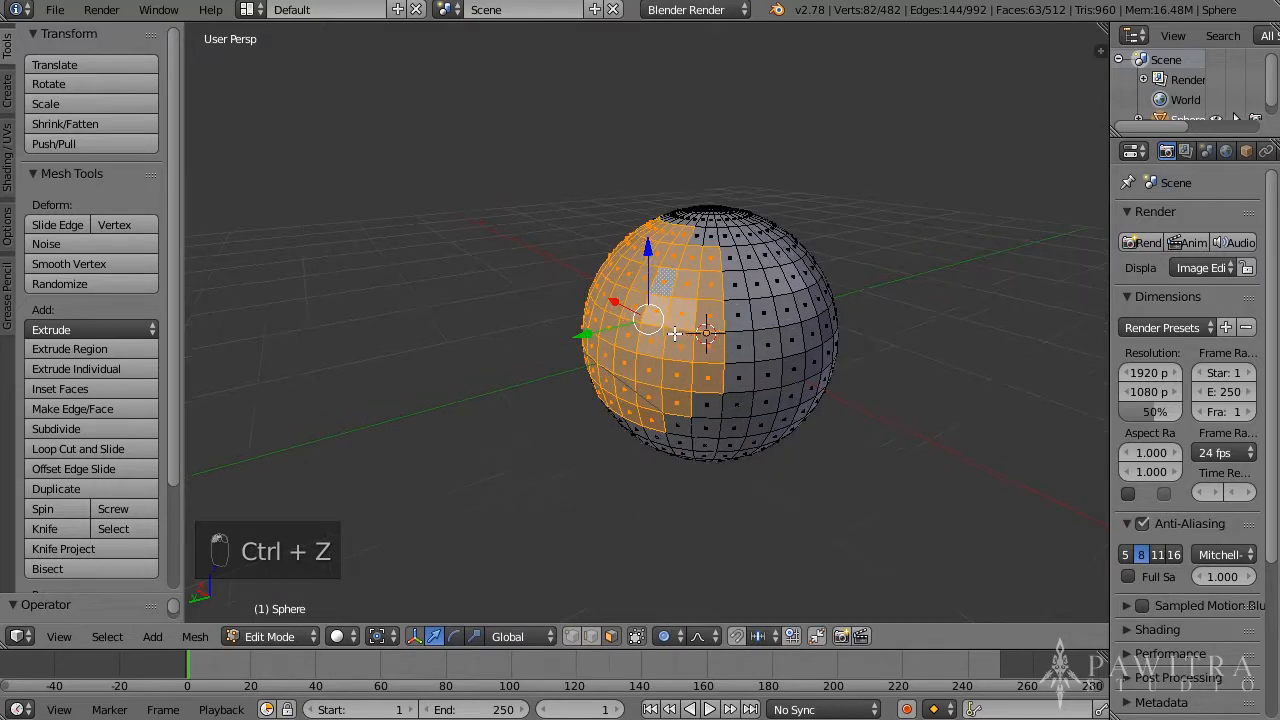
- Try to move the selected face patch outward with smooth falloff, varying the proportional size between about 1.00 and 1.21
{"action": "key", "text": "g"}
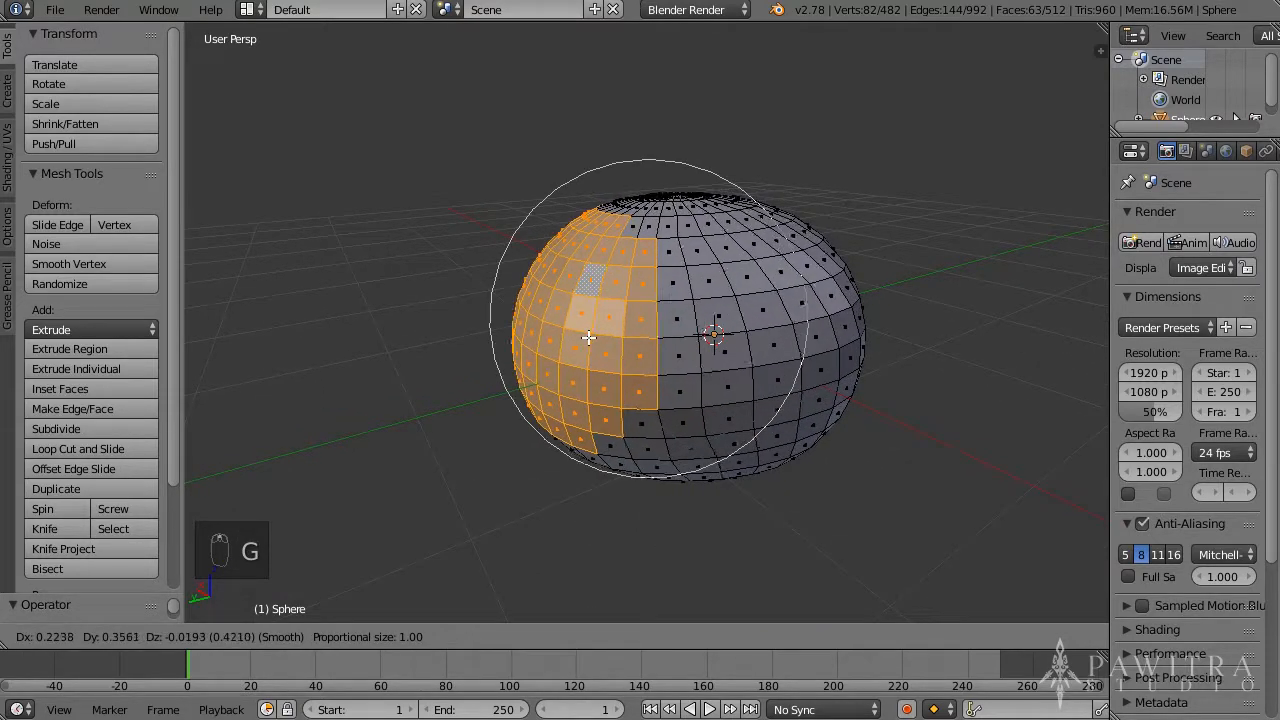
{"action": "scroll", "coordinate": [595, 337], "scroll_direction": "down", "scroll_amount": 3}
{"action": "scroll", "coordinate": [578, 336], "scroll_direction": "up", "scroll_amount": 3}
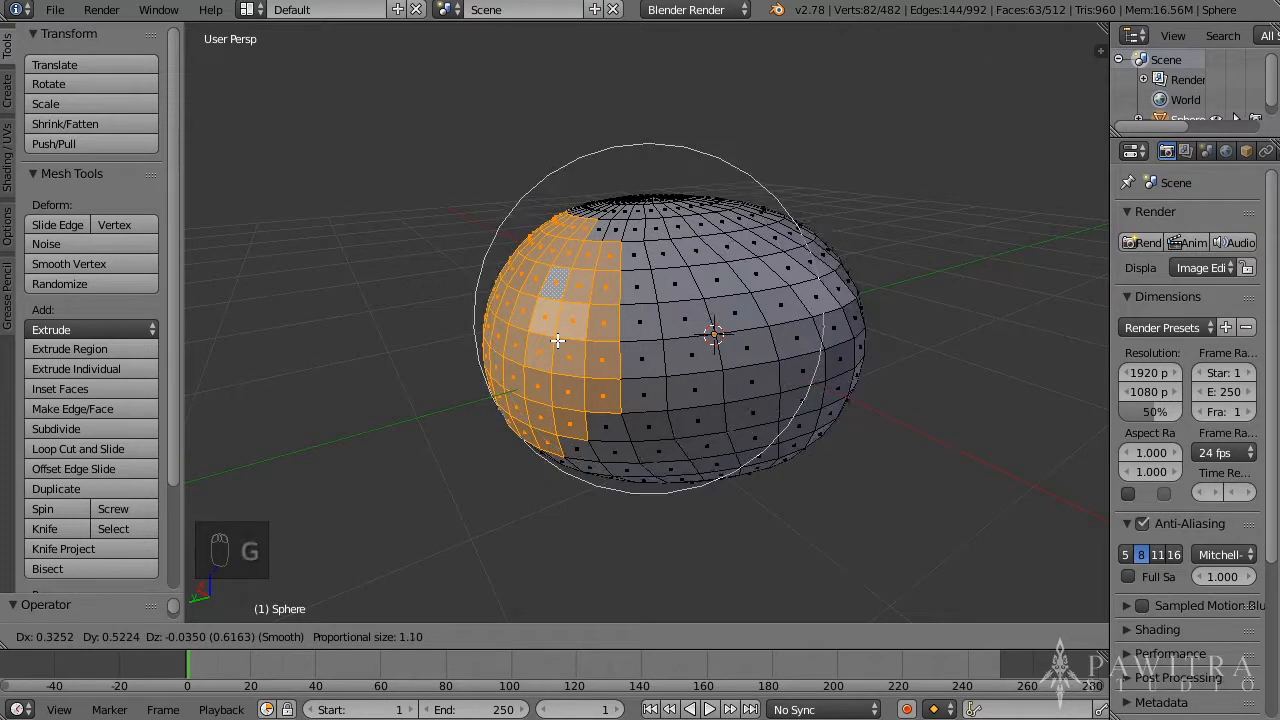
{"action": "scroll", "coordinate": [555, 341], "scroll_direction": "down", "scroll_amount": 2}
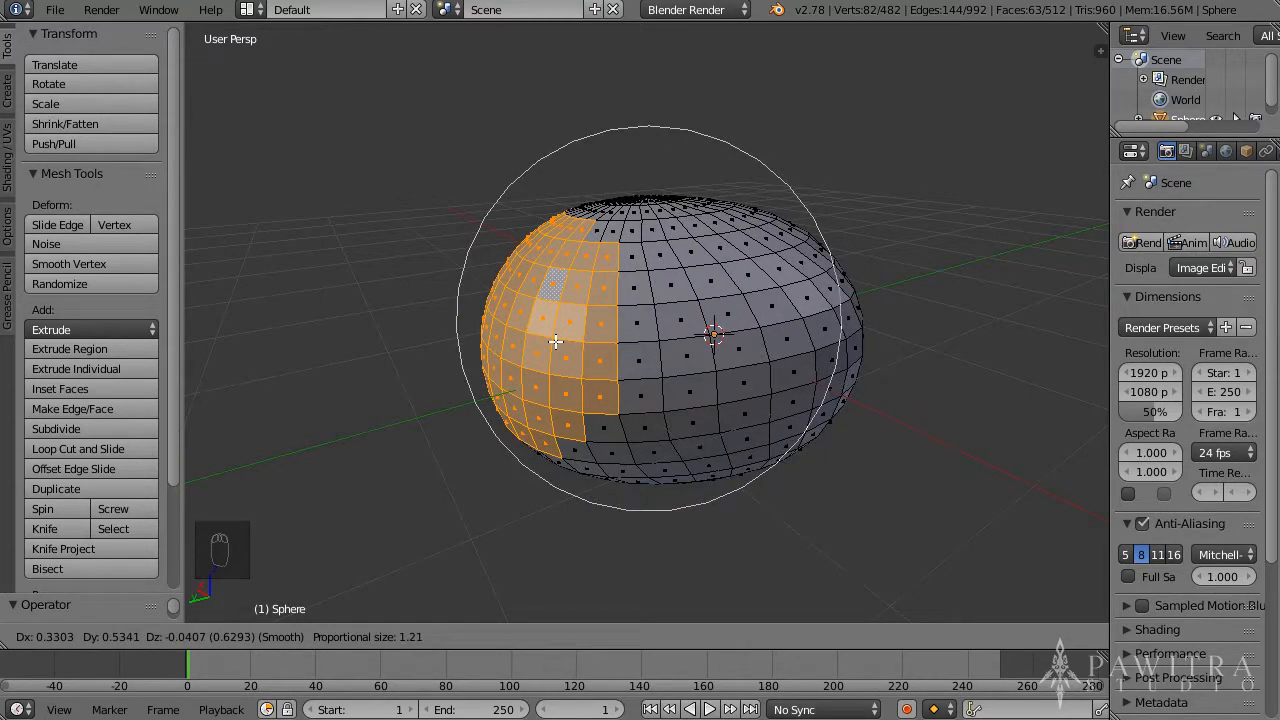
{"action": "scroll", "coordinate": [553, 344], "scroll_direction": "up", "scroll_amount": 7}
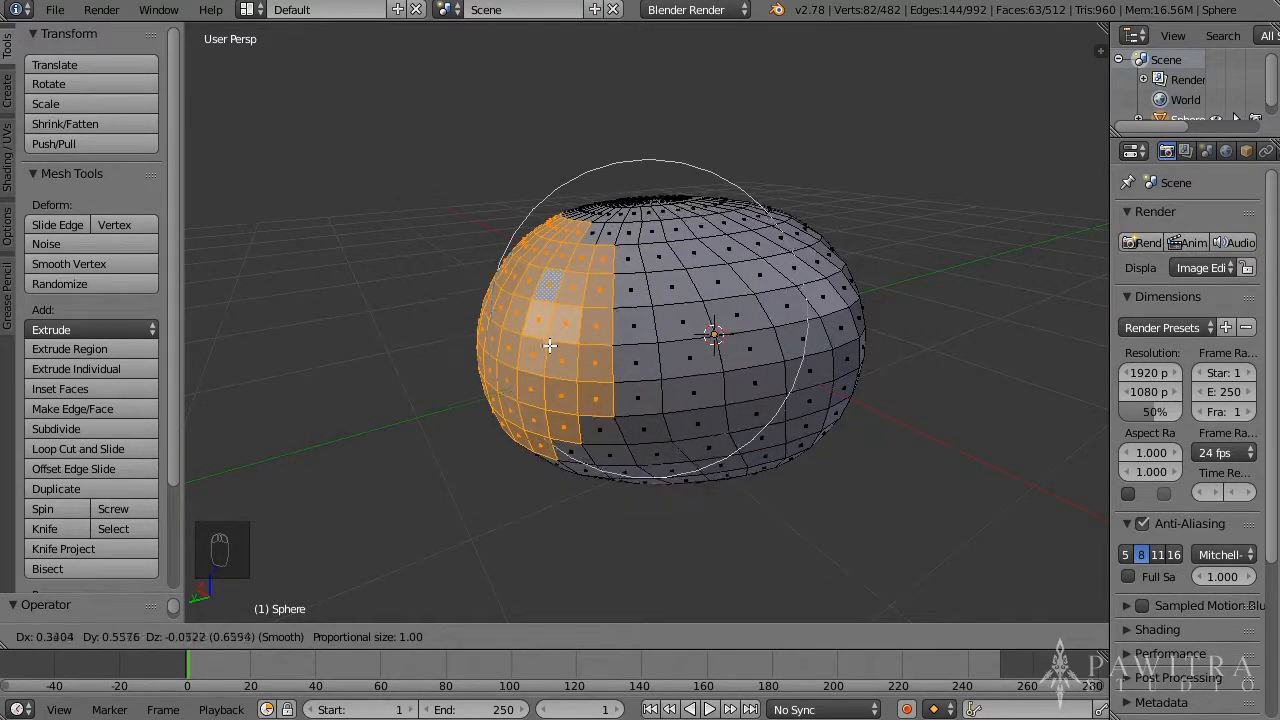
{"action": "scroll", "coordinate": [552, 347], "scroll_direction": "down", "scroll_amount": 6}
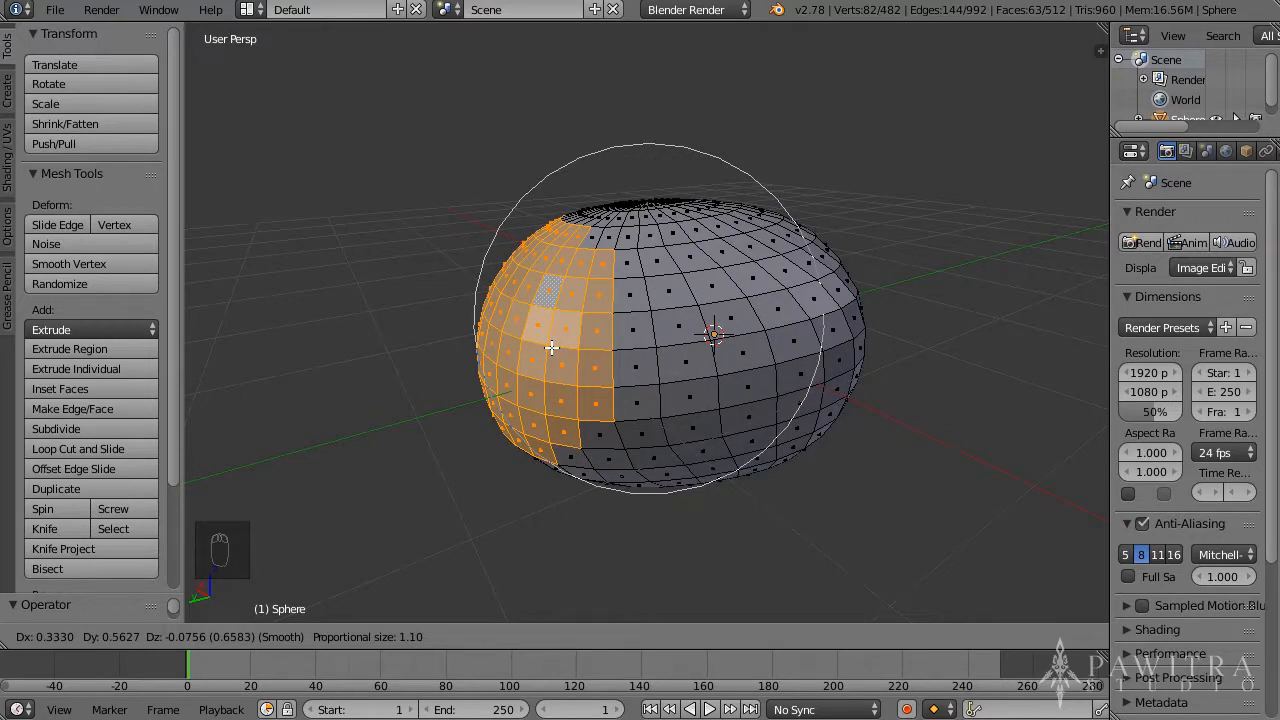
{"action": "right_click", "coordinate": [552, 347]}
{"action": "middle_click_drag", "start_coordinate": [715, 356], "coordinate": [705, 335]}
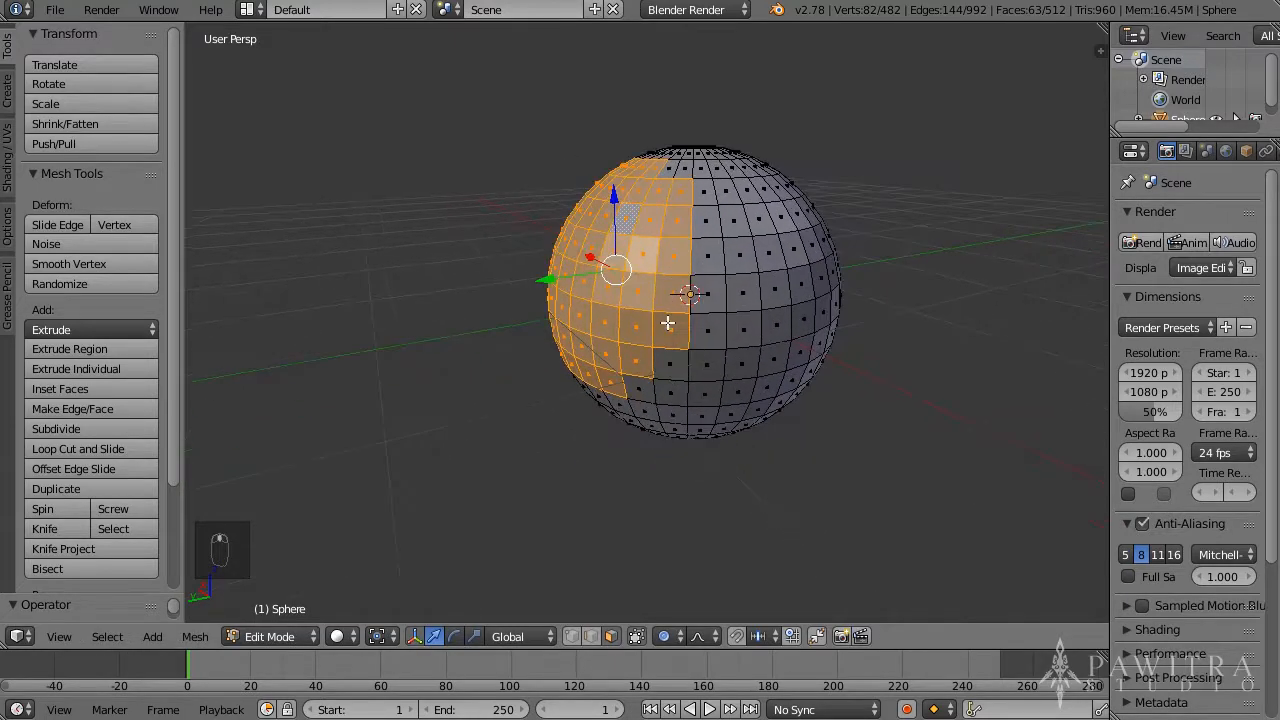
- Select the whole sphere mesh and place a duplicate beside the original, locking the movement along the global Z axis
{"action": "key", "text": "a"}
{"action": "key", "text": "a"}
{"action": "key", "text": "a"}
{"action": "scroll", "coordinate": [717, 325], "scroll_direction": "down", "scroll_amount": 2}
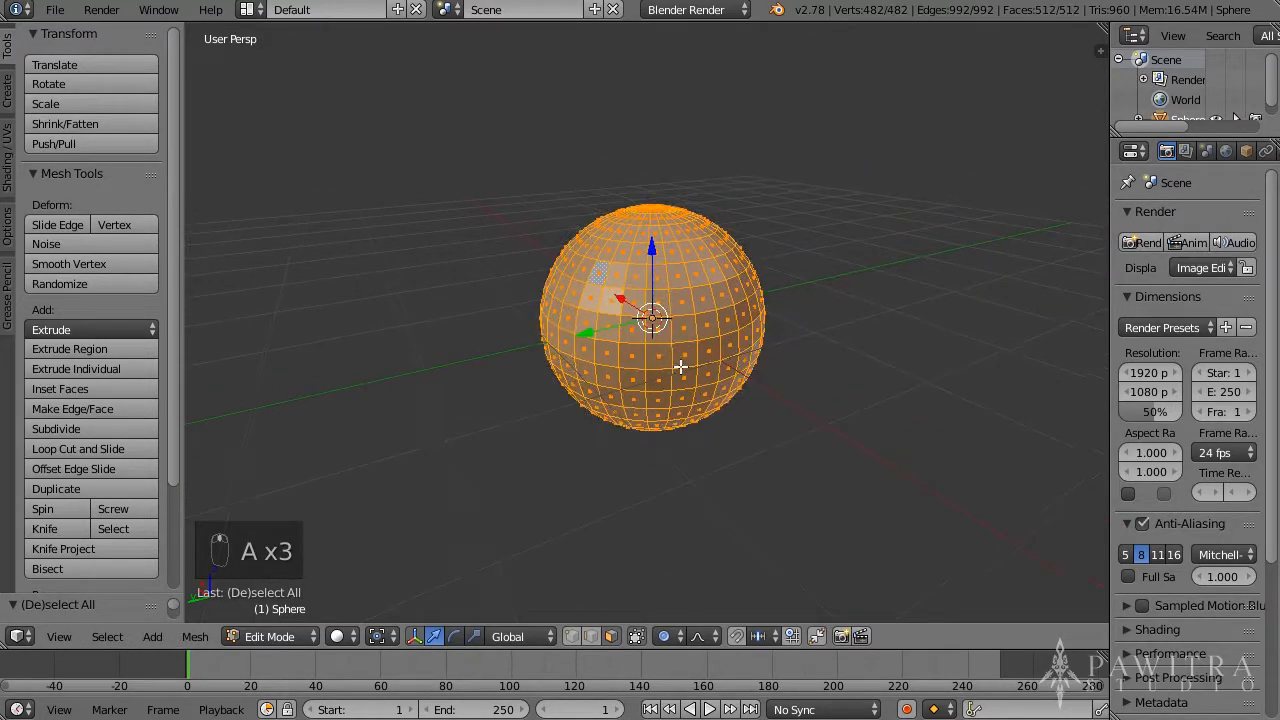
{"action": "key", "text": "shift+d"}
{"action": "key", "text": "shift+z"}
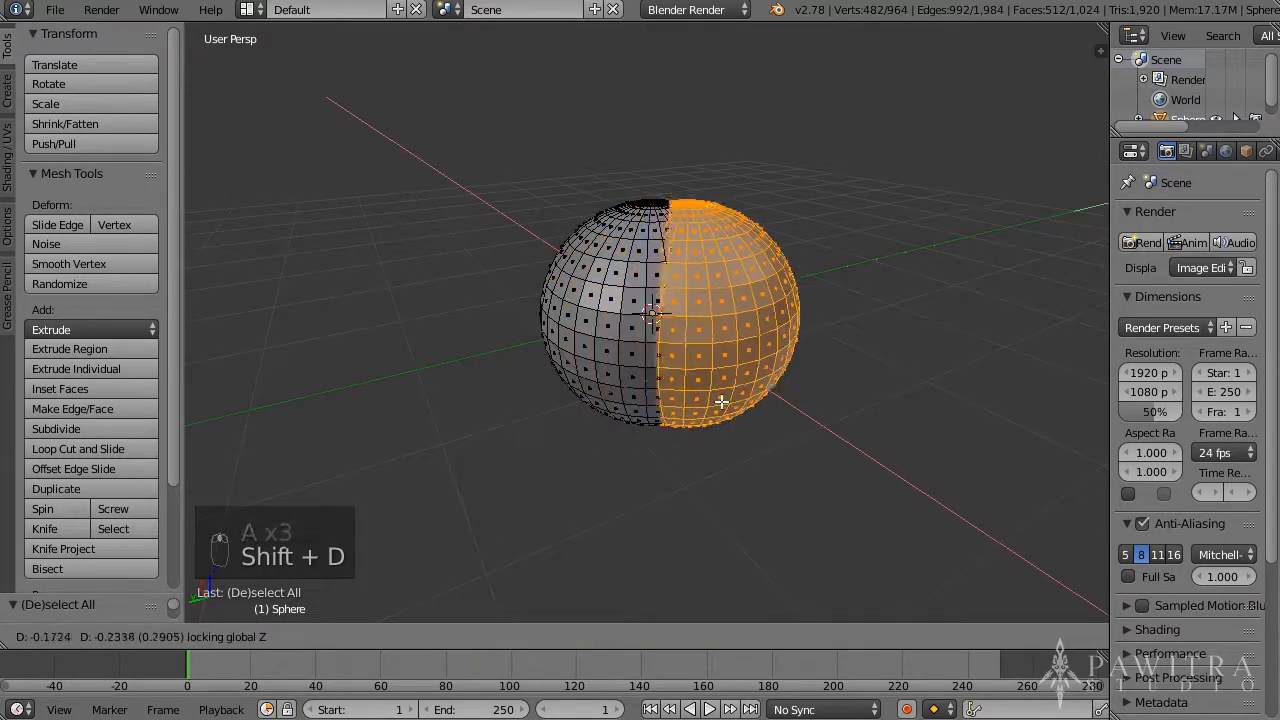
{"action": "left_click", "coordinate": [930, 388]}
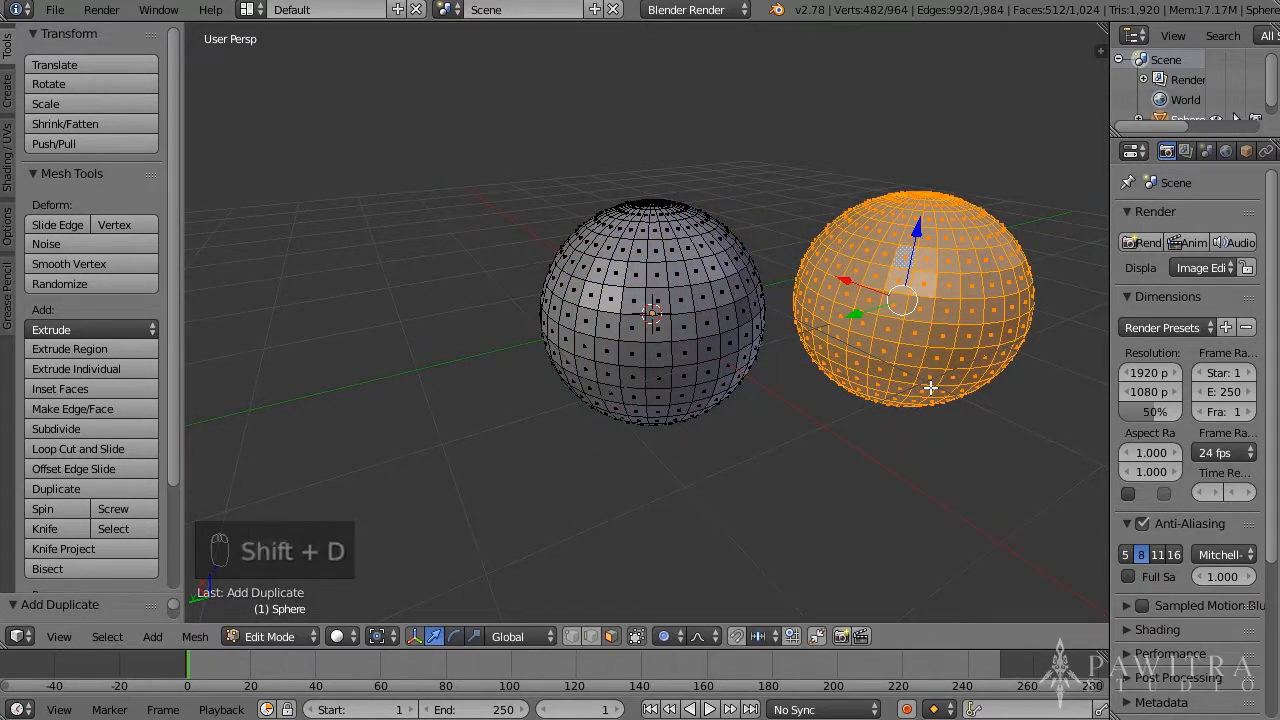
- Clear the selection and circle-select a large patch of faces on the original sphere, on the side away from the duplicate
{"action": "middle_click_drag", "start_coordinate": [874, 453], "coordinate": [789, 457], "text": "shift"}
{"action": "right_click", "coordinate": [583, 331]}
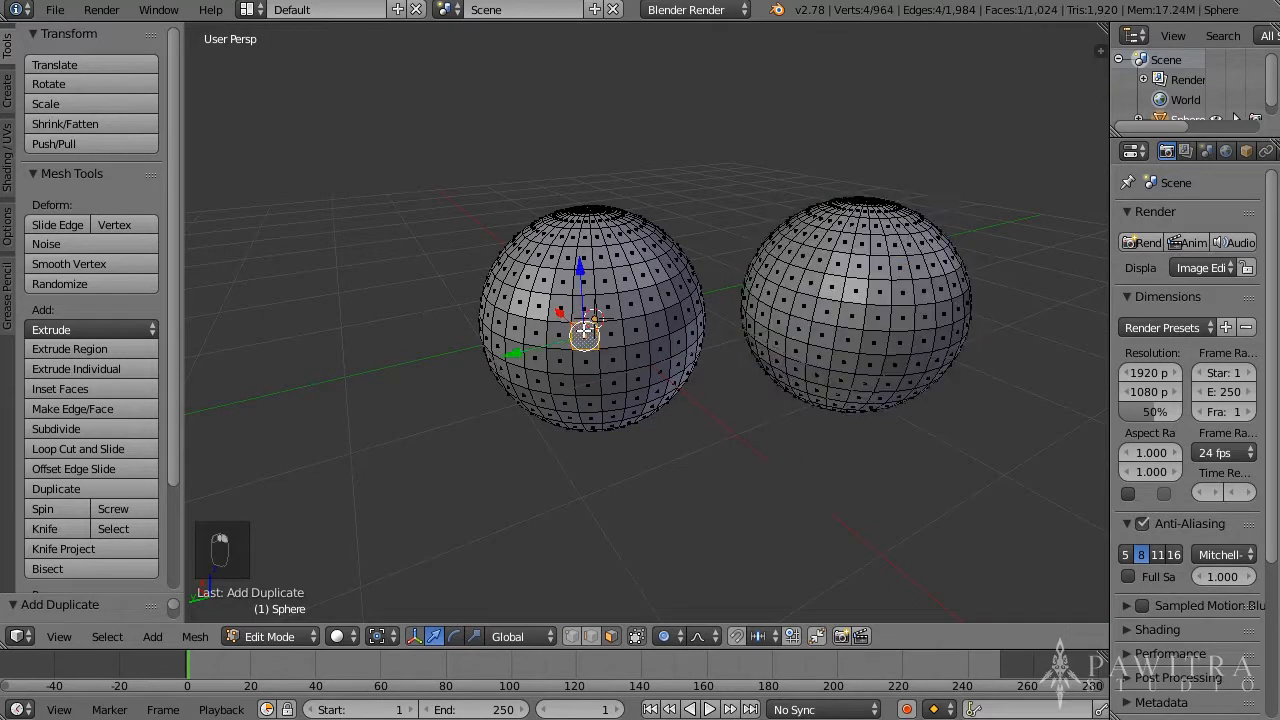
{"action": "scroll", "coordinate": [545, 320], "scroll_direction": "up", "scroll_amount": 1}
{"action": "middle_click_drag", "start_coordinate": [537, 317], "coordinate": [588, 333], "text": "shift"}
{"action": "scroll", "coordinate": [588, 333], "scroll_direction": "up", "scroll_amount": 1}
{"action": "key", "text": "a"}
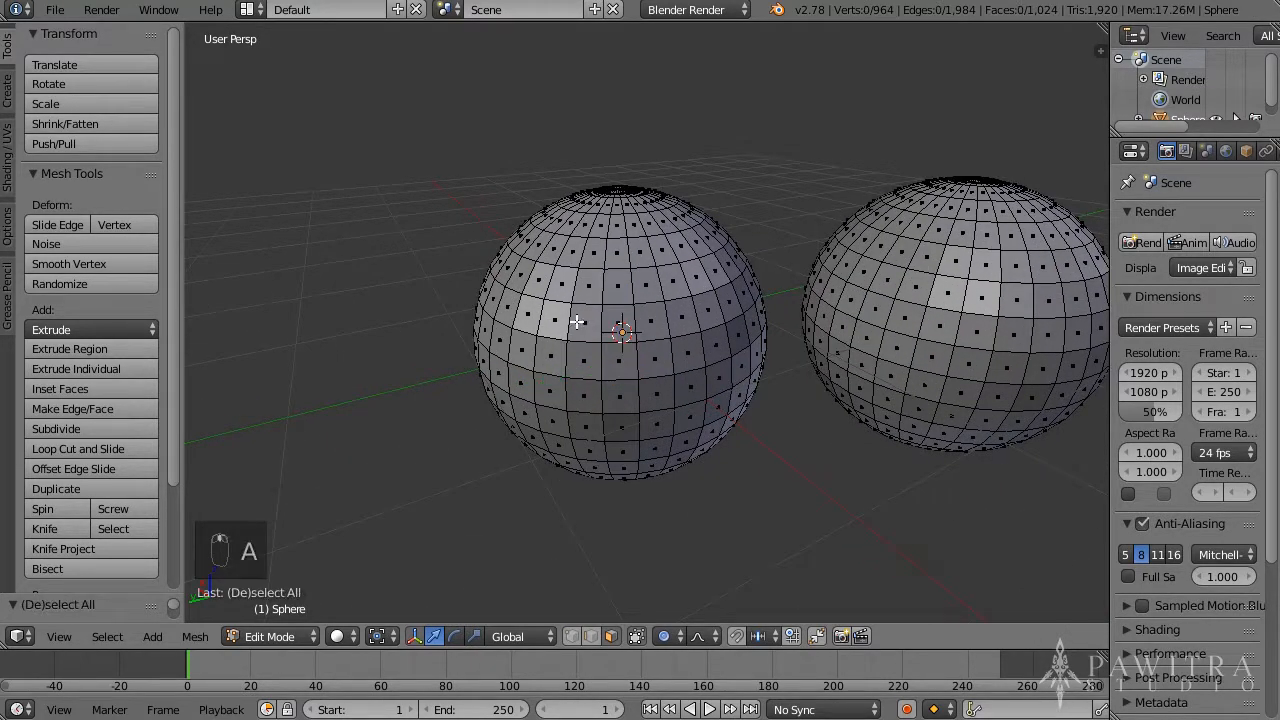
{"action": "key", "text": "c"}
{"action": "left_click_drag", "start_coordinate": [471, 314], "coordinate": [608, 320]}
{"action": "right_click", "coordinate": [600, 335]}
- Try to move the face patch away from the duplicate sphere with the proportional size enlarged to 2.36
{"action": "key", "text": "g"}
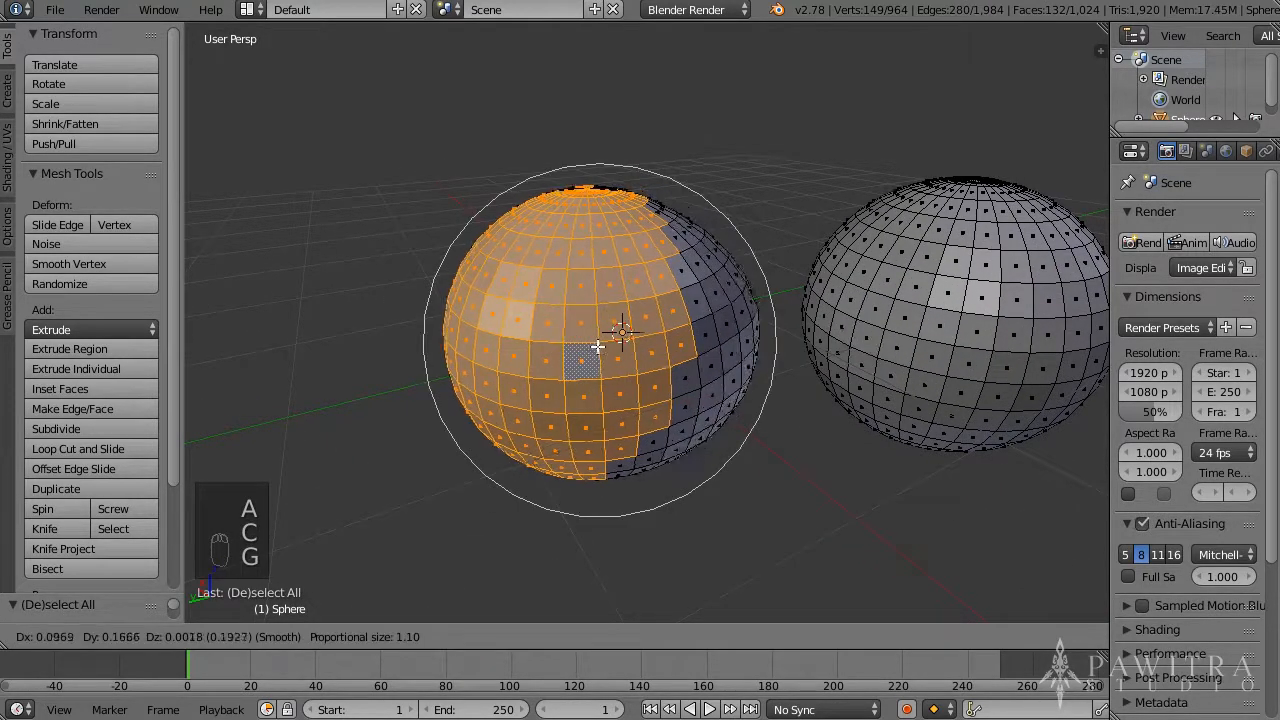
{"action": "scroll", "coordinate": [597, 346], "scroll_direction": "down", "scroll_amount": 7}
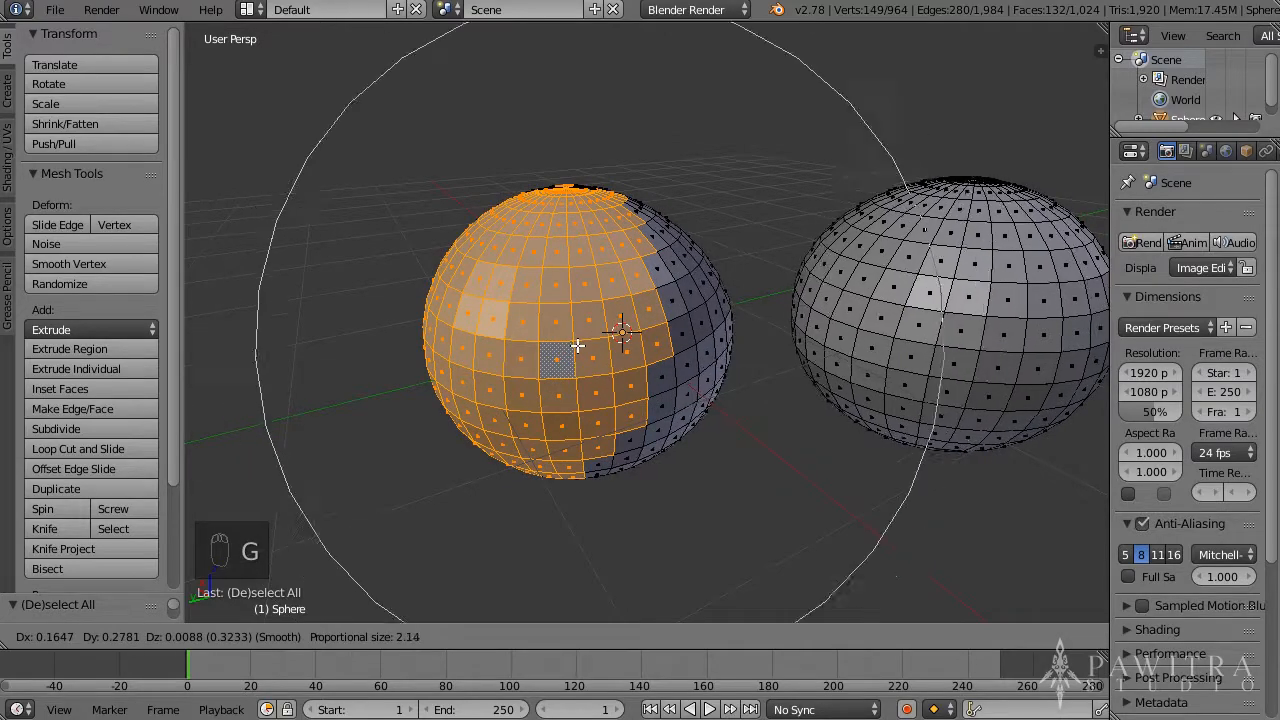
{"action": "scroll", "coordinate": [578, 346], "scroll_direction": "down", "scroll_amount": 1}
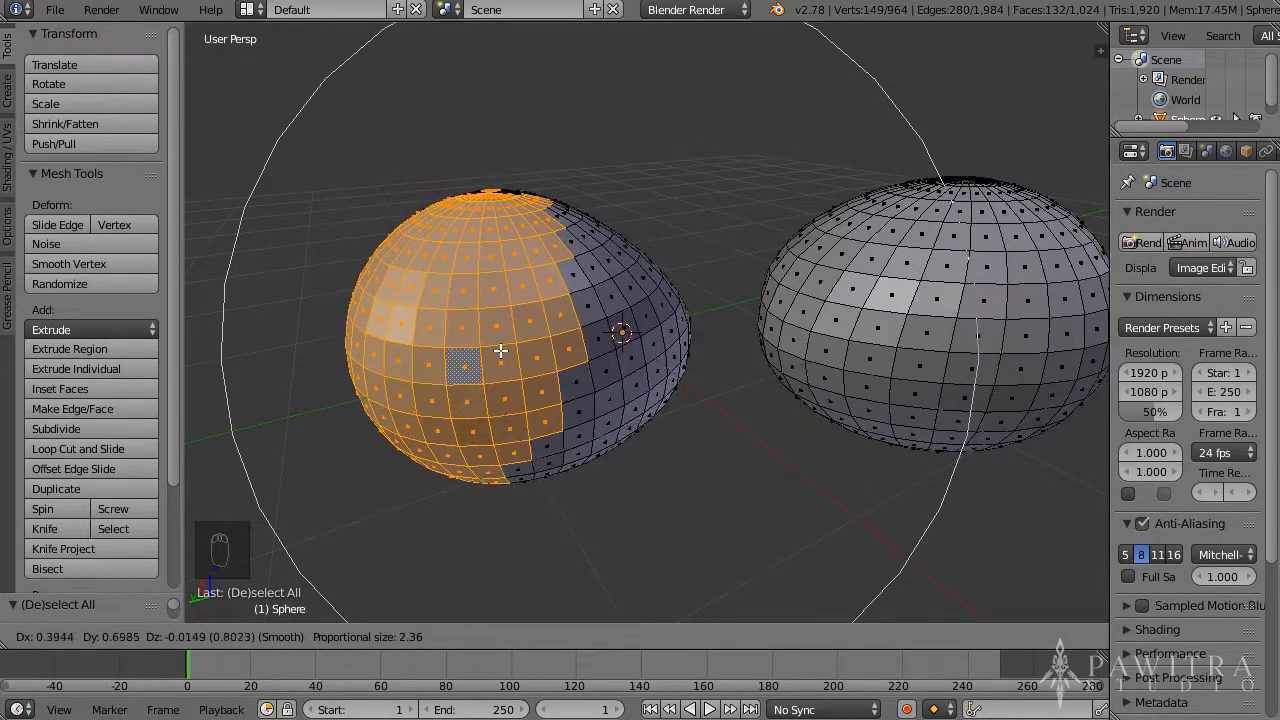
{"action": "right_click", "coordinate": [499, 351]}
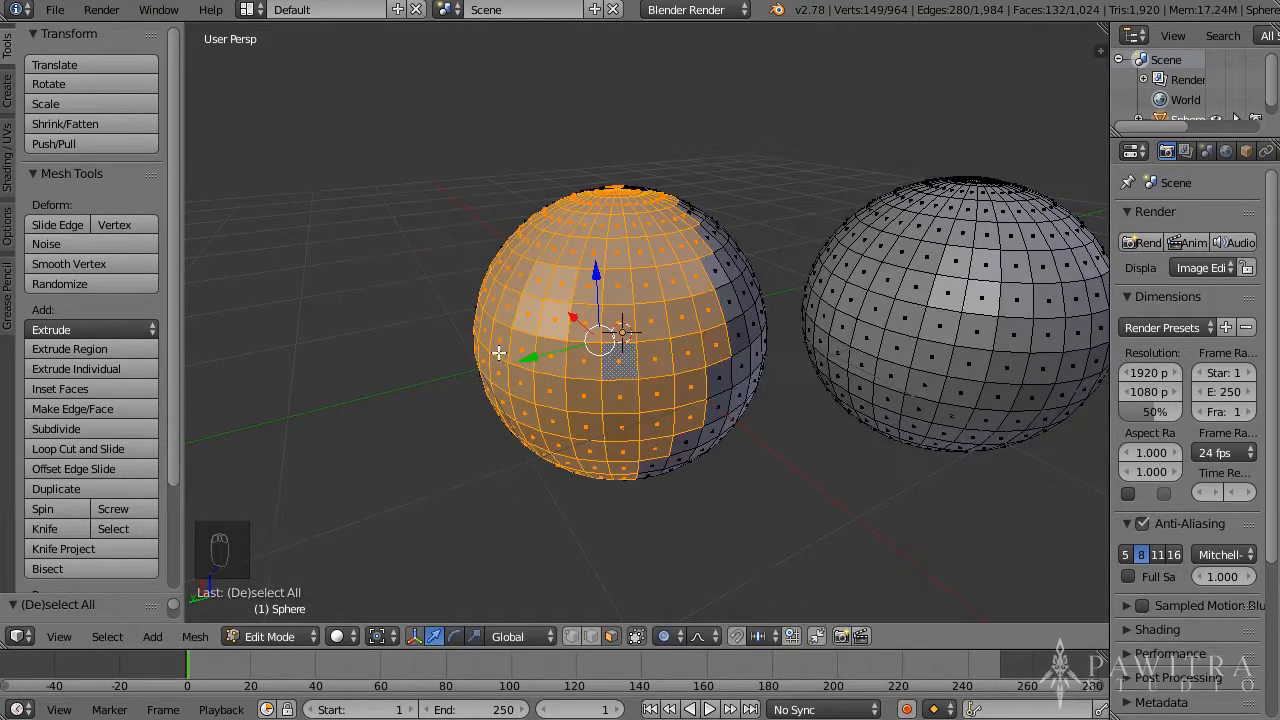
- Set Proportional Editing to Connected and move the face patch about 1.1 units away from the duplicate sphere, using proportional size 1.95
{"action": "left_click", "coordinate": [666, 640]}
{"action": "left_click", "coordinate": [700, 547]}
{"action": "key", "text": "g"}
{"action": "scroll", "coordinate": [500, 300], "scroll_direction": "up", "scroll_amount": 5}
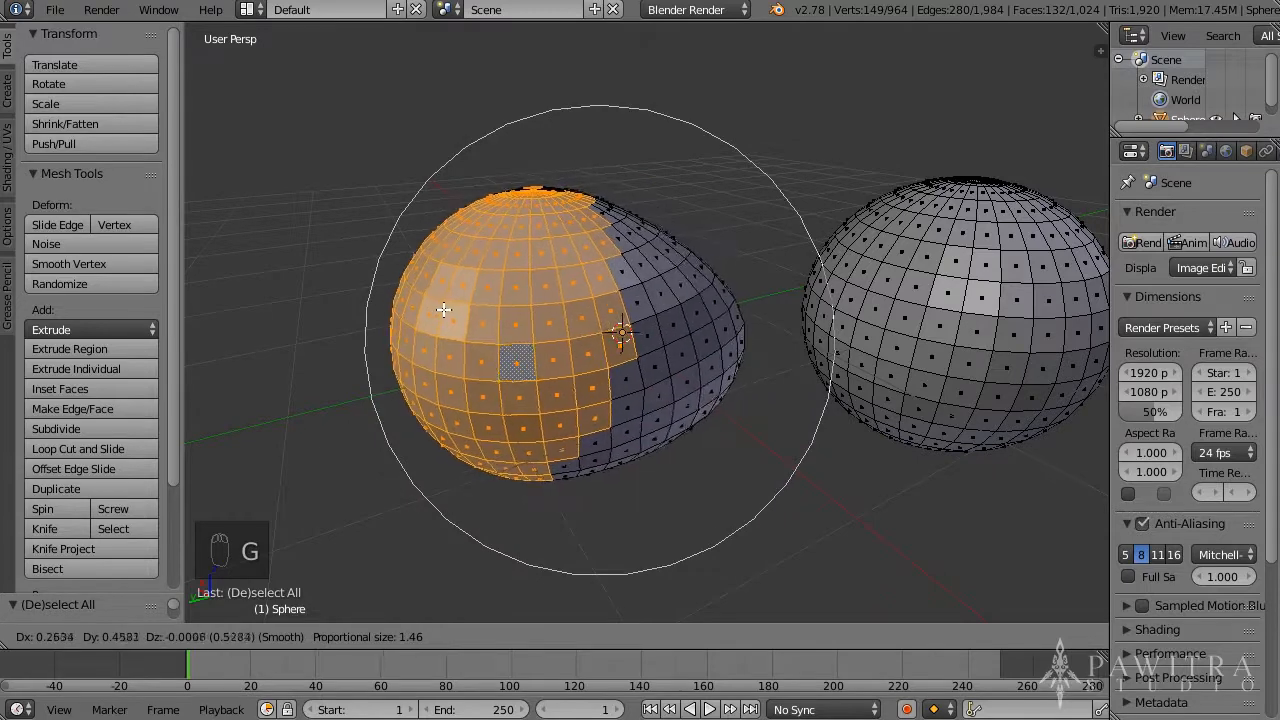
{"action": "scroll", "coordinate": [400, 311], "scroll_direction": "down", "scroll_amount": 2}
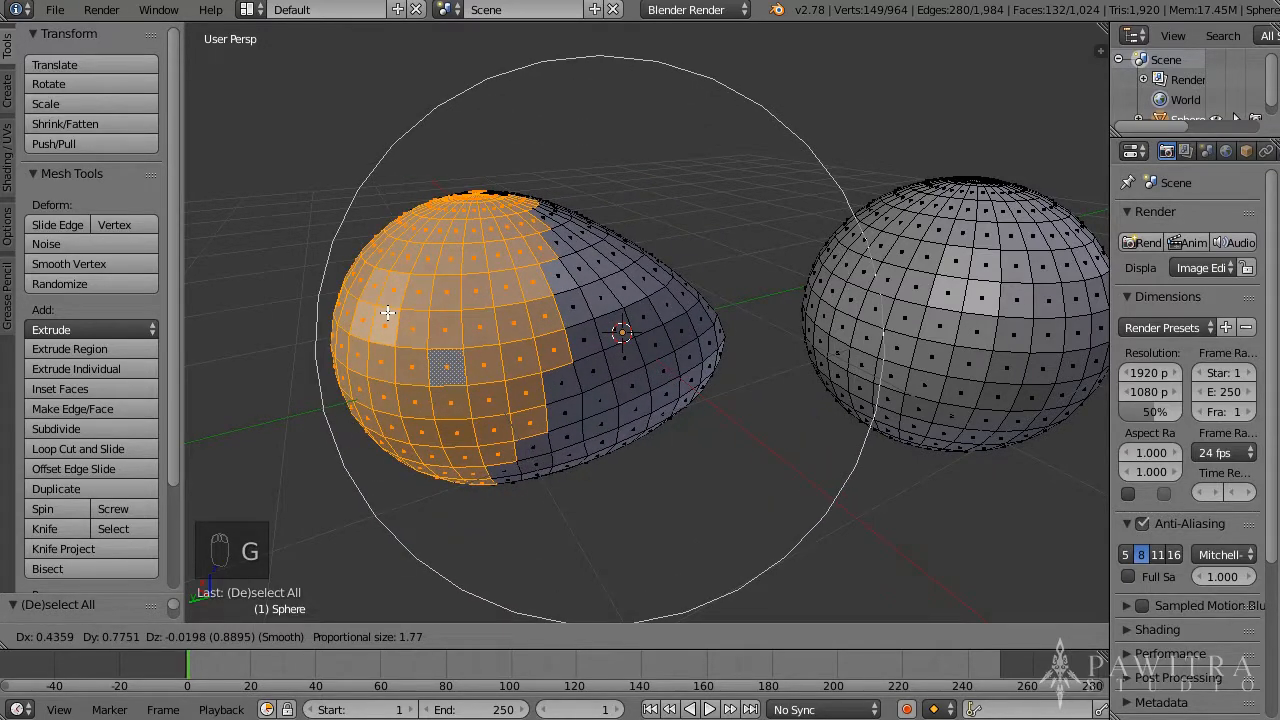
{"action": "scroll", "coordinate": [361, 314], "scroll_direction": "down", "scroll_amount": 1}
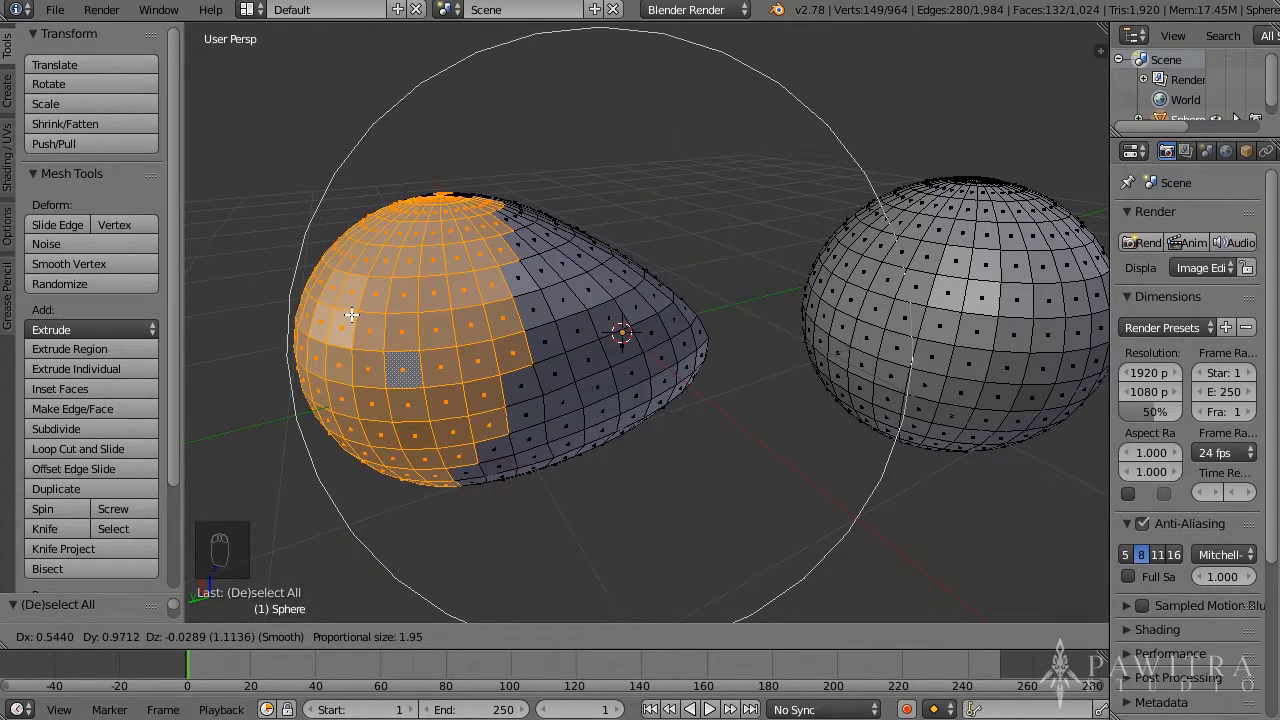
{"action": "left_click", "coordinate": [350, 314]}
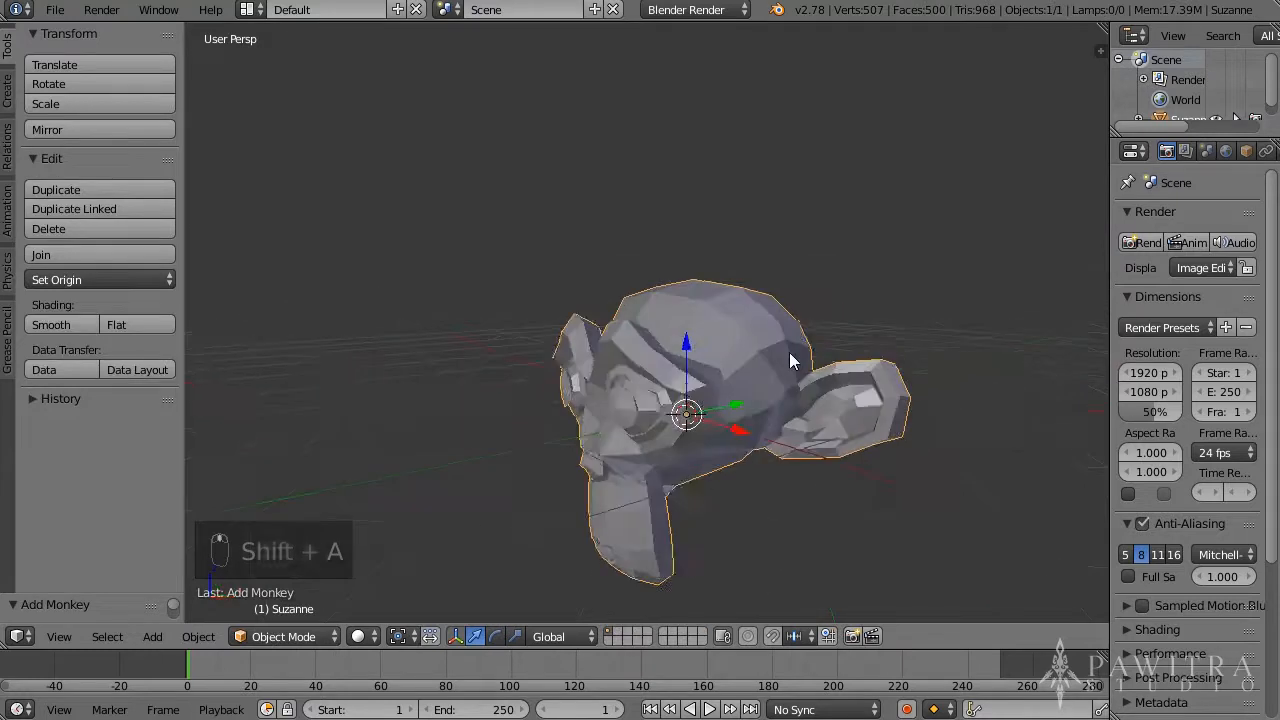
- Alternate the monkey head's shading between Smooth and Flat, finishing with Flat
{"action": "middle_click_drag", "start_coordinate": [789, 352], "coordinate": [414, 351]}
{"action": "left_click", "coordinate": [49, 330]}
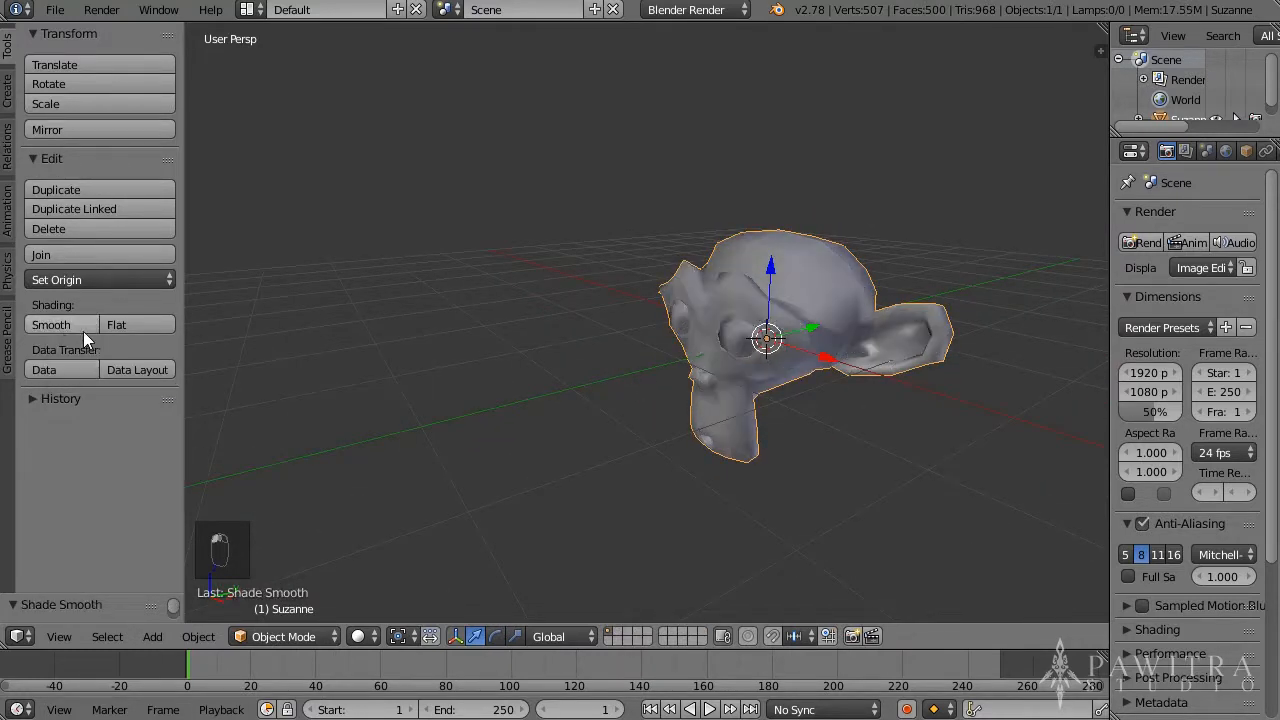
{"action": "left_click", "coordinate": [143, 331]}
{"action": "left_click", "coordinate": [46, 324]}
{"action": "left_click", "coordinate": [116, 324]}
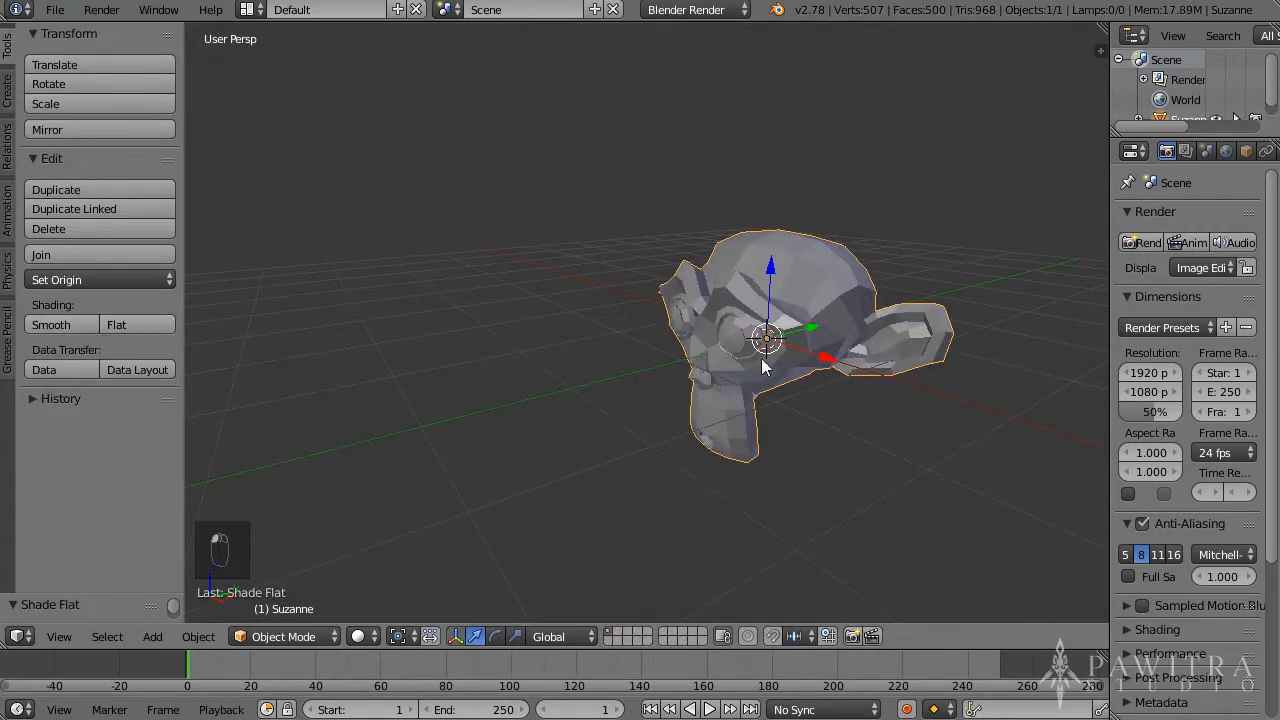
- Widen the Properties editor, show the monkey head's modifiers and add a Subdivision Surface modifier
{"action": "mouse_move", "coordinate": [450, 420]}
{"action": "middle_mouse_down"}
{"action": "mouse_move", "coordinate": [881, 388]}
{"action": "mouse_move", "coordinate": [768, 281]}
{"action": "mouse_move", "coordinate": [1000, 275]}
{"action": "middle_mouse_up"}
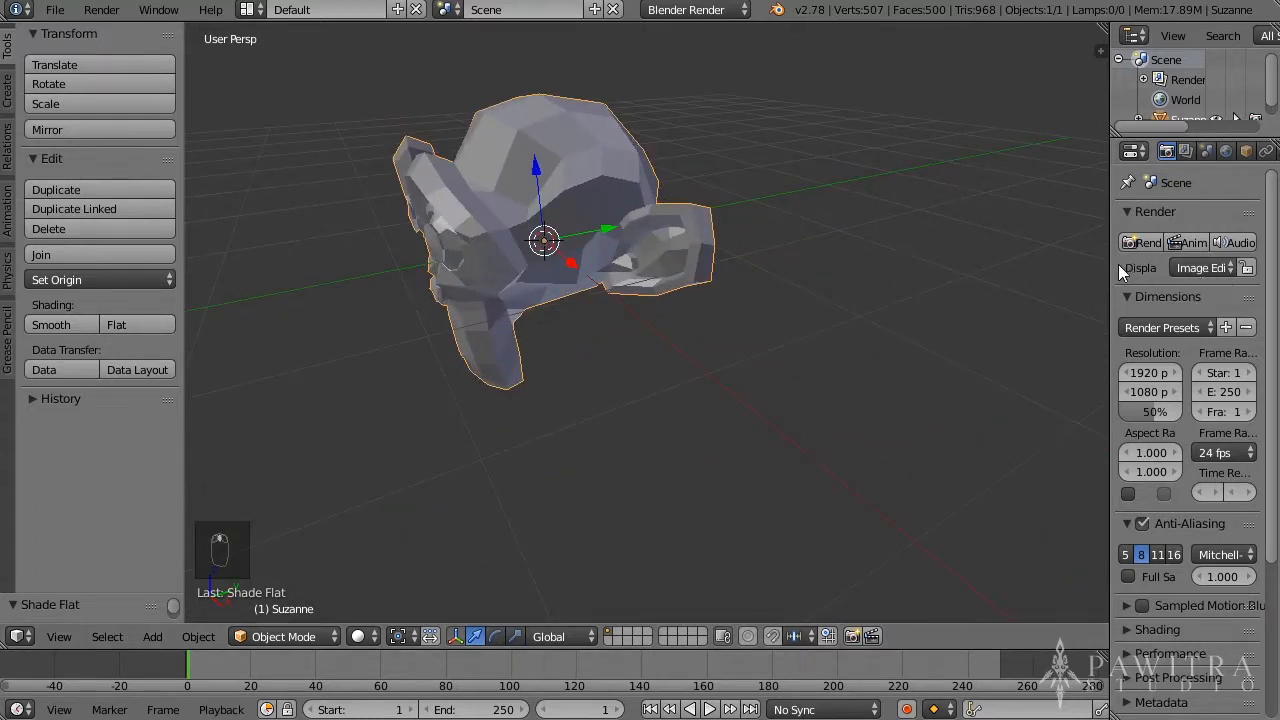
{"action": "left_click_drag", "start_coordinate": [1108, 266], "coordinate": [942, 266]}
{"action": "left_click", "coordinate": [1118, 150]}
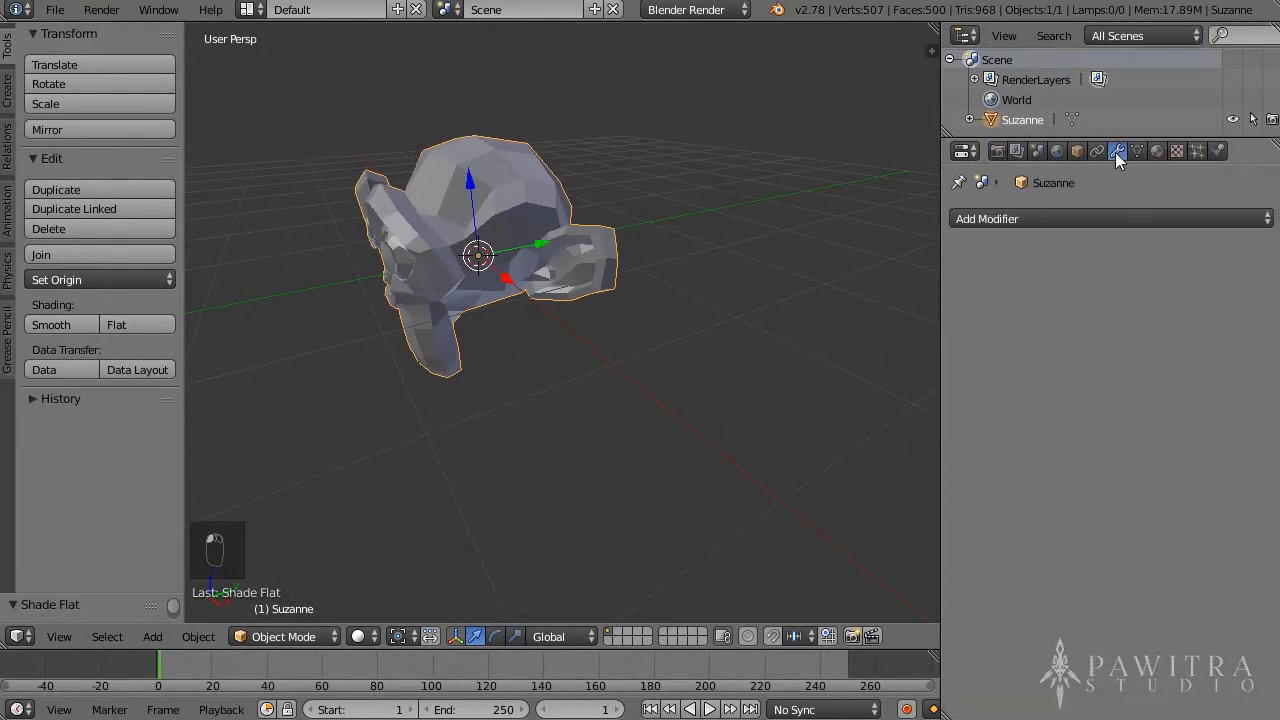
{"action": "left_click", "coordinate": [1084, 219]}
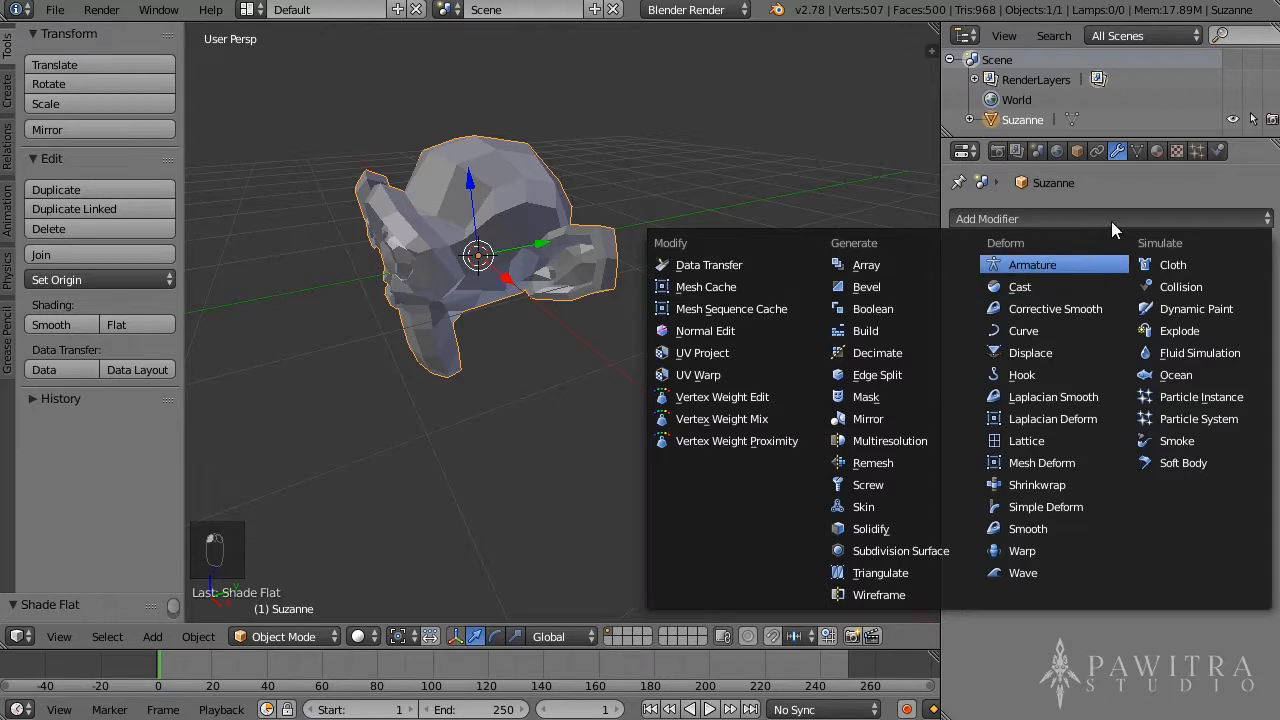
{"action": "middle_click_drag", "start_coordinate": [860, 275], "coordinate": [700, 290]}
{"action": "left_click", "coordinate": [1039, 219]}
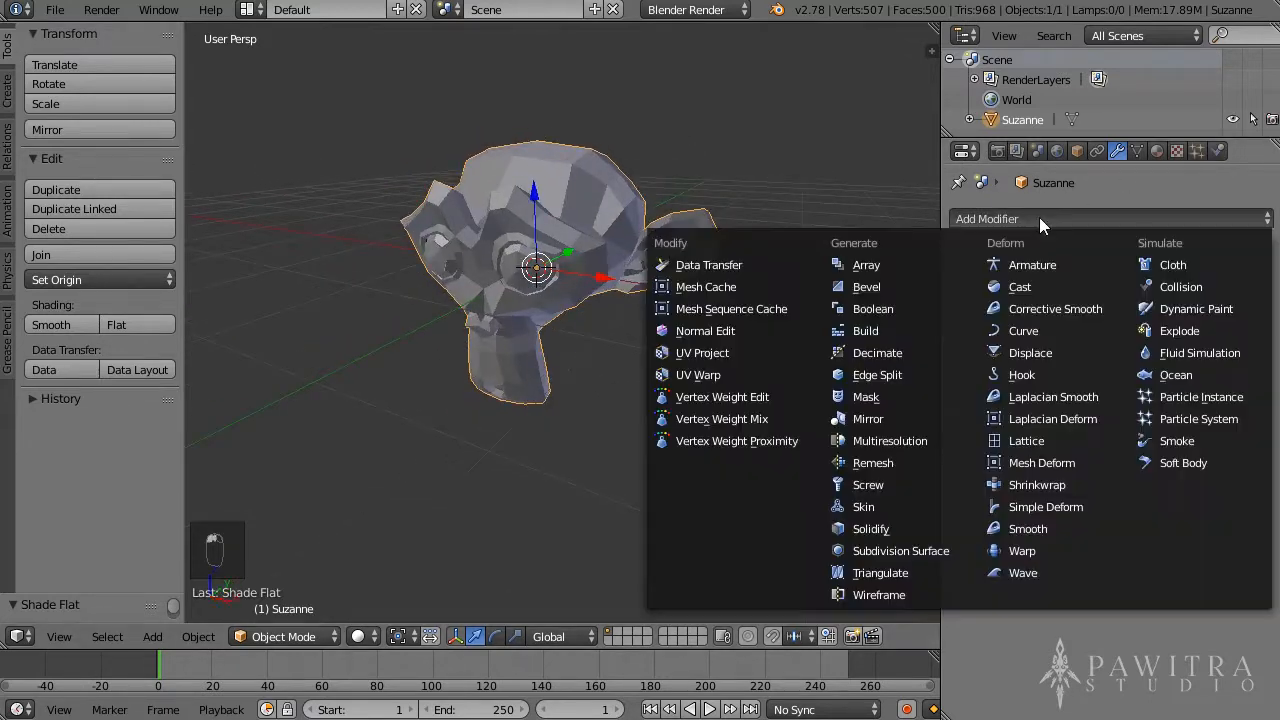
{"action": "left_click", "coordinate": [907, 549]}
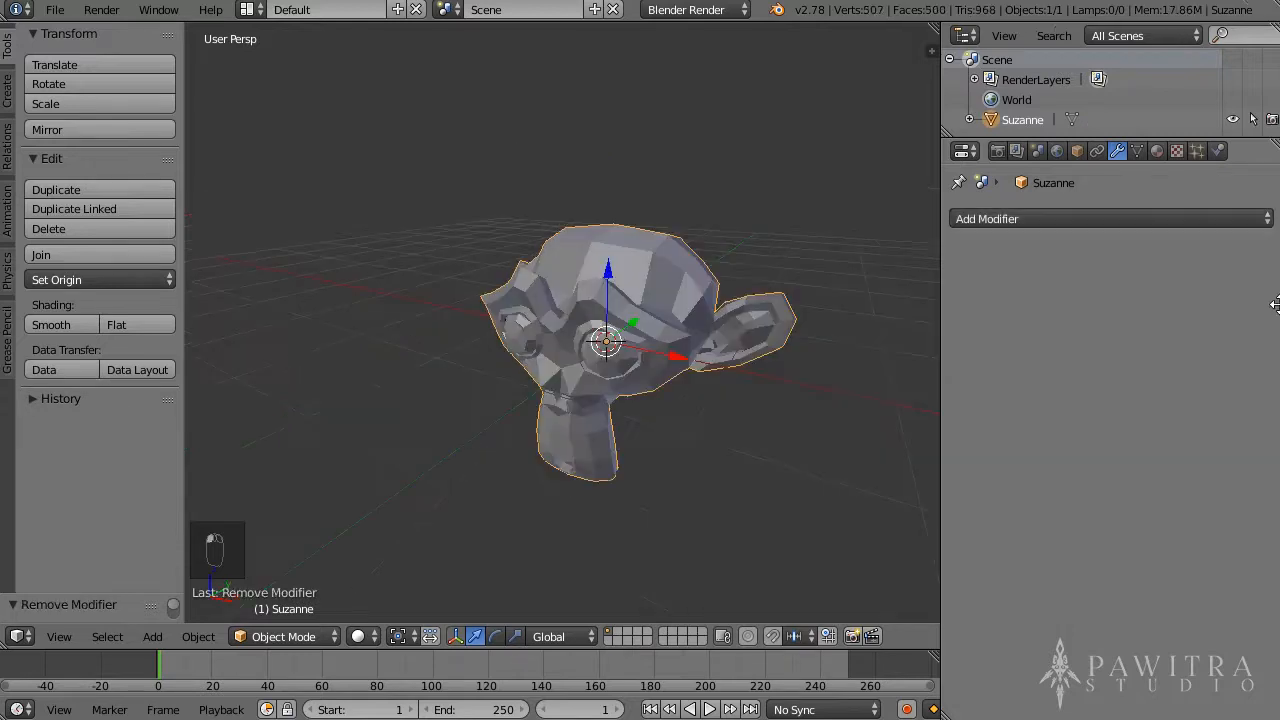
- Add a Subdivision Surface modifier to the monkey head again and set its View subdivisions to 2
{"action": "left_click", "coordinate": [1058, 216]}
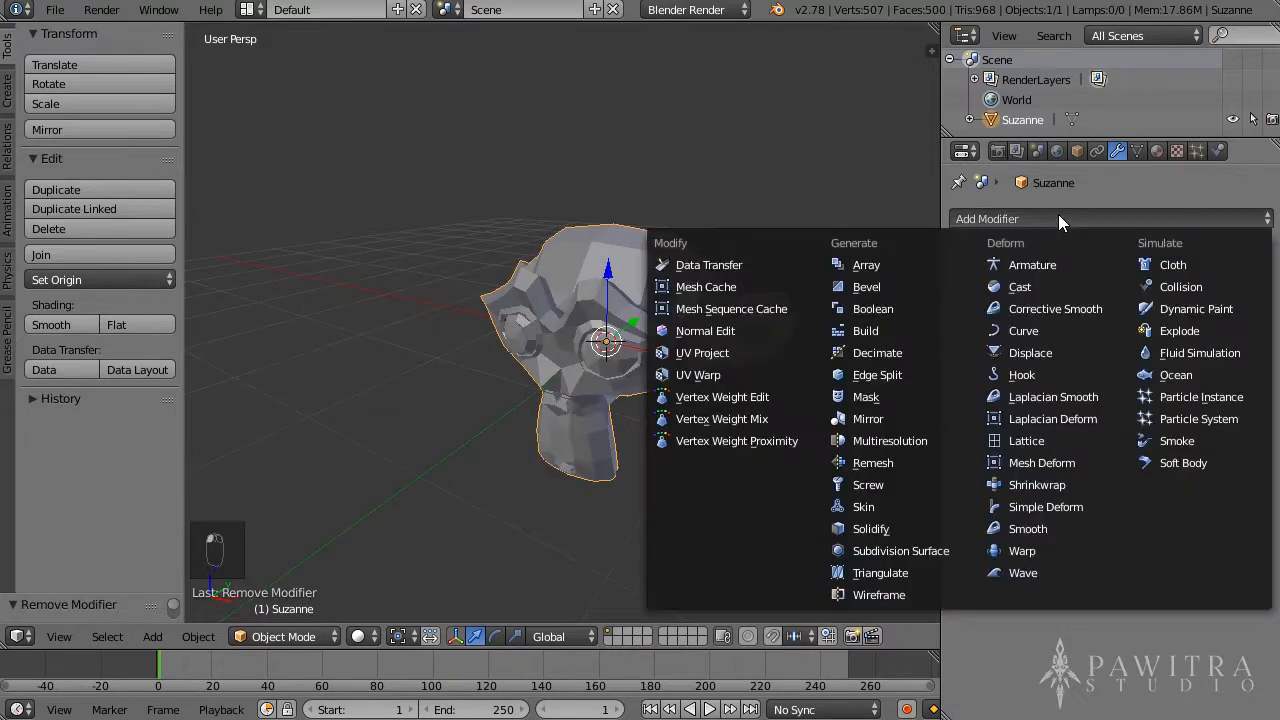
{"action": "left_click", "coordinate": [901, 549]}
{"action": "scroll", "coordinate": [872, 506], "scroll_direction": "up", "scroll_amount": 6}
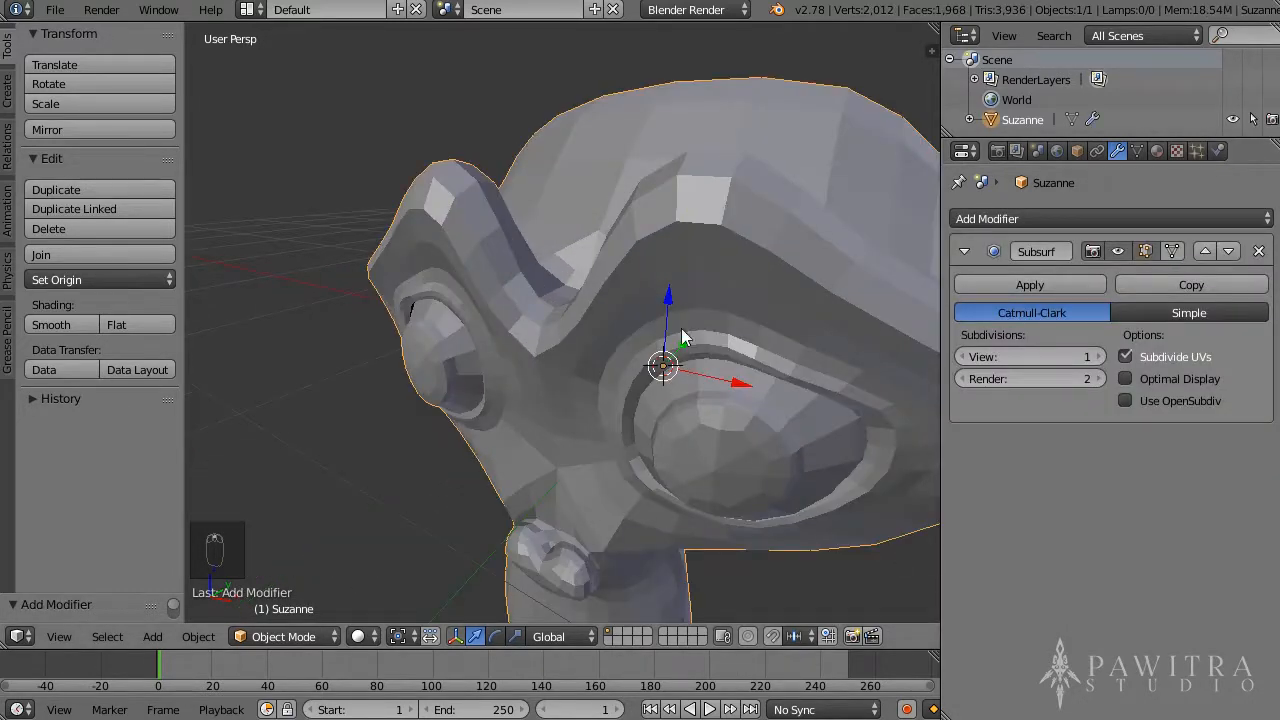
{"action": "left_click", "coordinate": [1100, 357]}
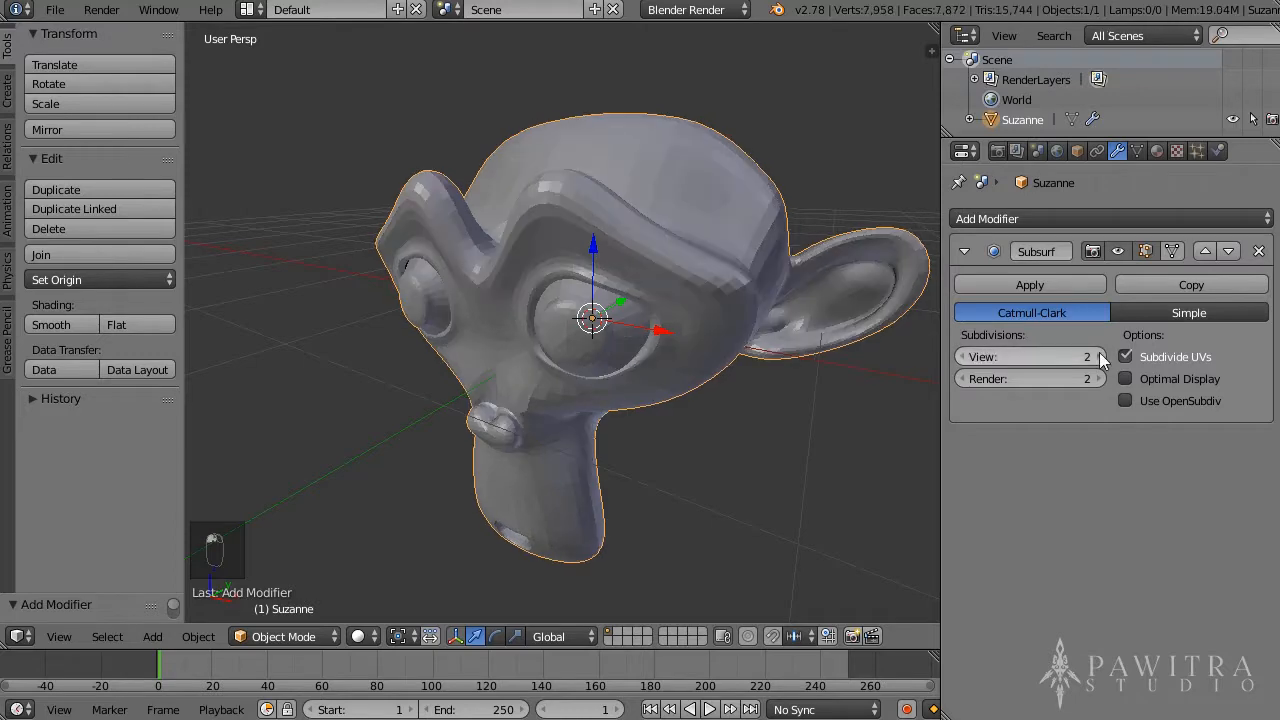
- Toggle the monkey head between Edit Mode and Object Mode, finish in Object Mode and apply smooth shading
{"action": "left_click", "coordinate": [283, 636]}
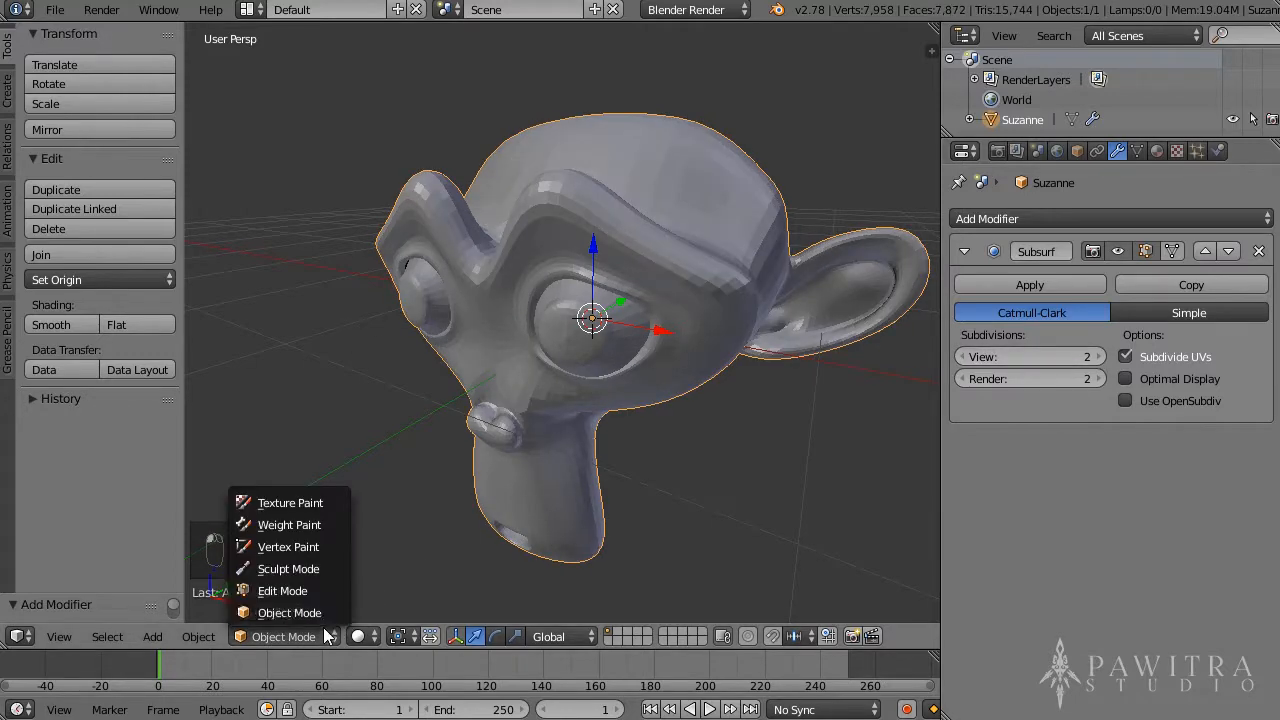
{"action": "left_click", "coordinate": [275, 591]}
{"action": "key", "text": "Tab"}
{"action": "key", "text": "Tab"}
{"action": "key", "text": "Tab"}
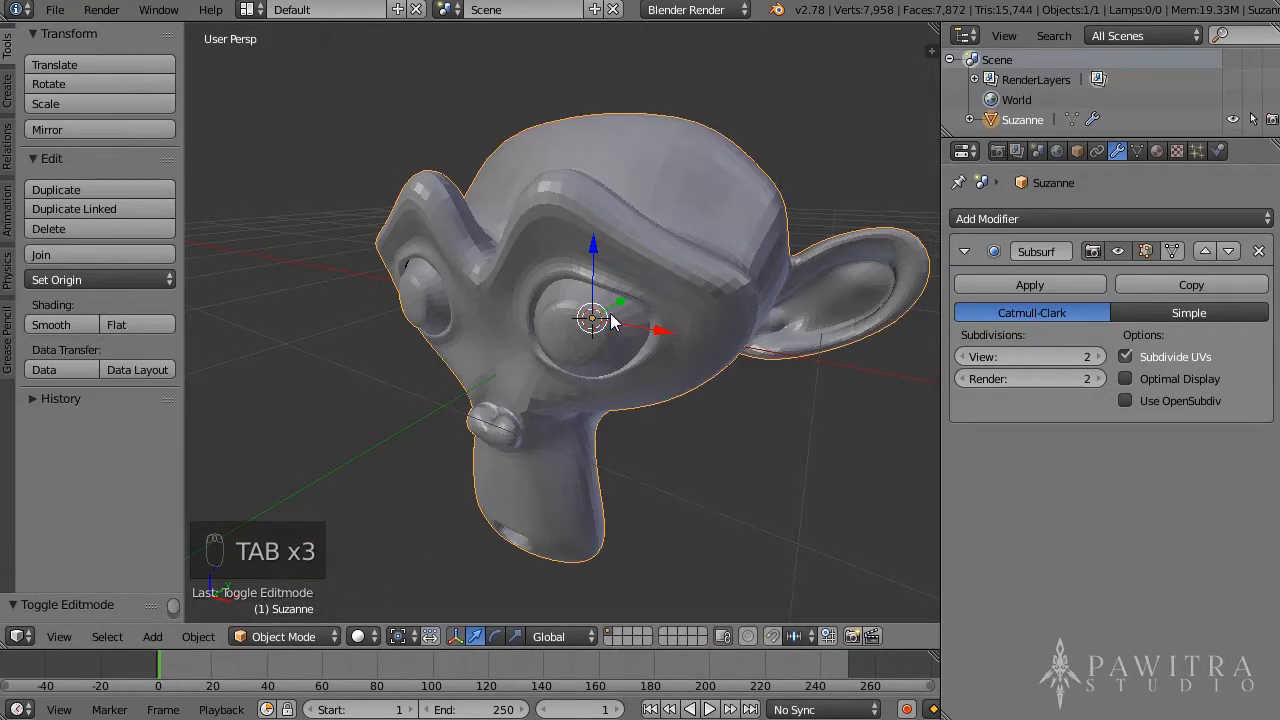
{"action": "left_click", "coordinate": [55, 325]}
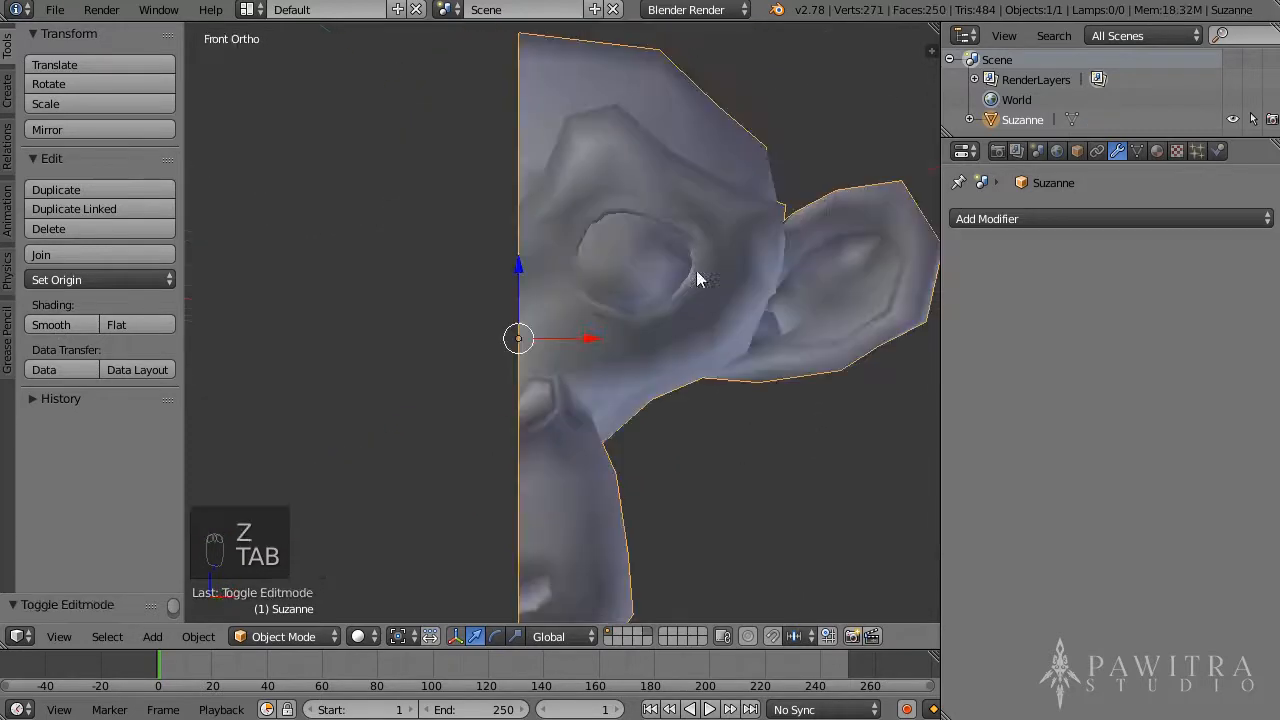
- Add a Mirror modifier to the half monkey head, keeping its X axis setting
{"action": "left_click", "coordinate": [1018, 220]}
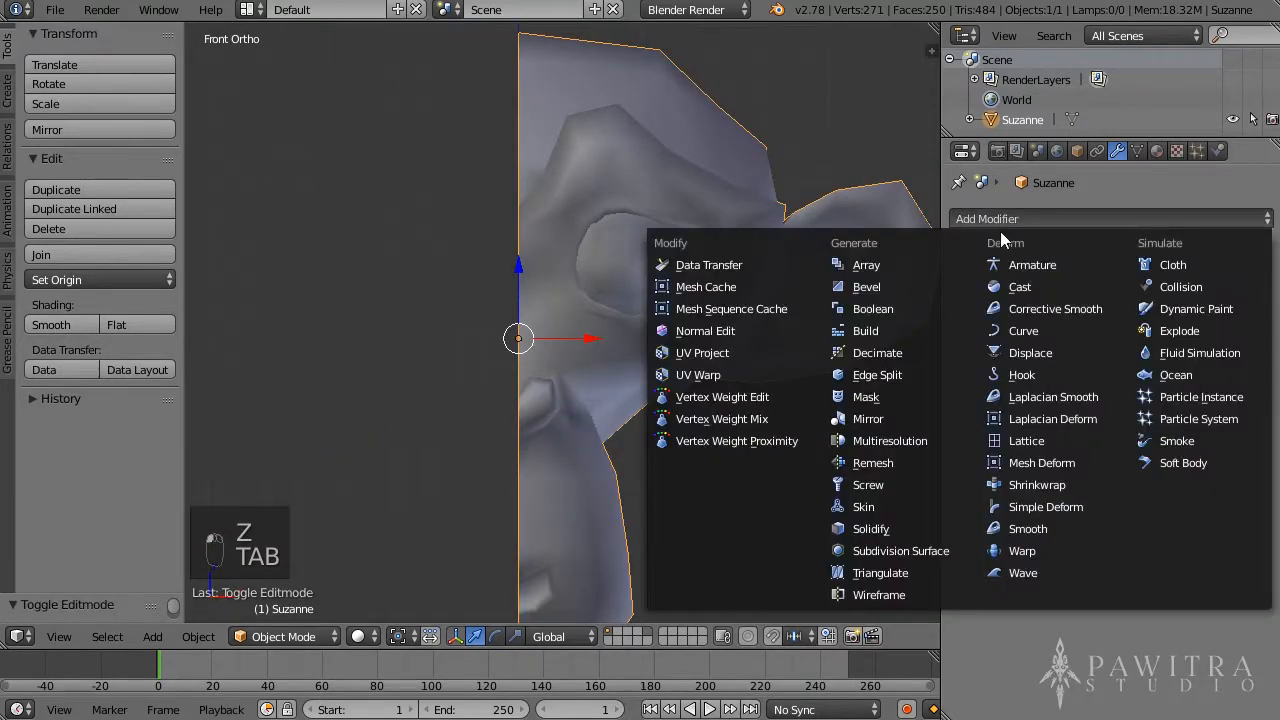
{"action": "left_click", "coordinate": [888, 432]}
{"action": "scroll", "coordinate": [783, 370], "scroll_direction": "down", "scroll_amount": 4}
{"action": "scroll", "coordinate": [603, 311], "scroll_direction": "up", "scroll_amount": 4}
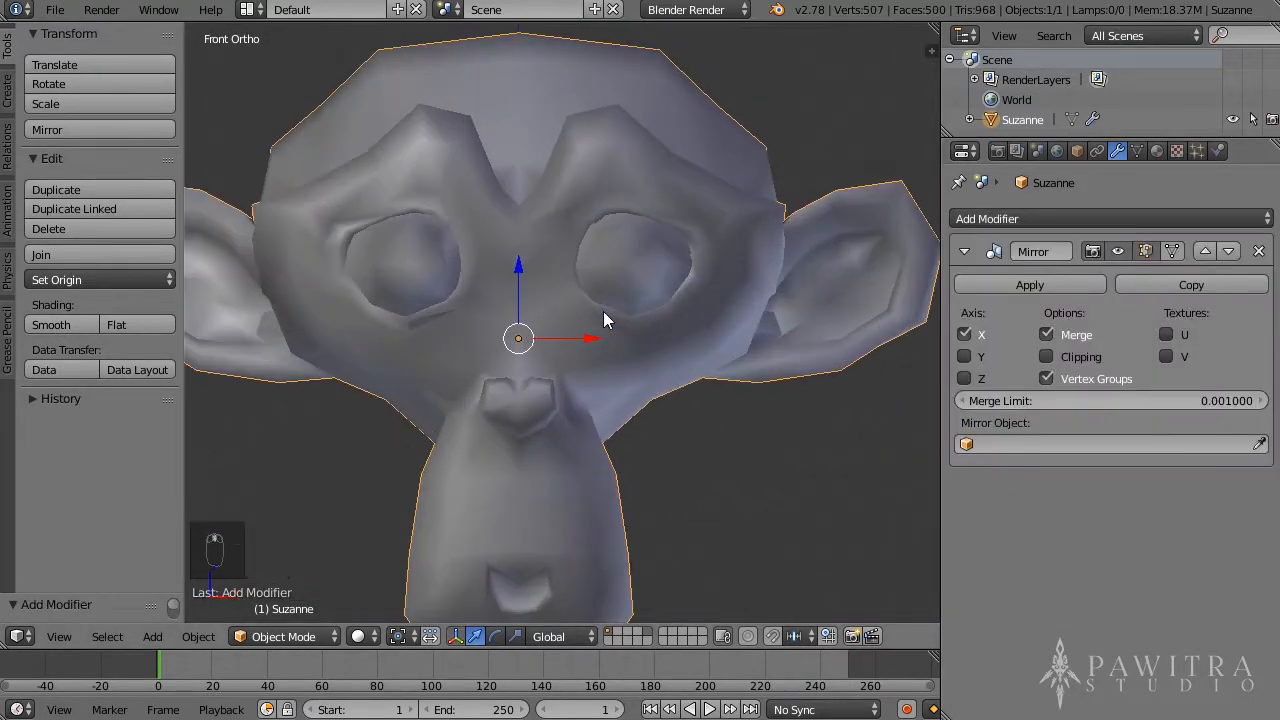
- Enable Clipping on the Mirror modifier and reshape the monkey's face by moving and rotating vertices with proportional editing
{"action": "left_click", "coordinate": [1047, 357]}
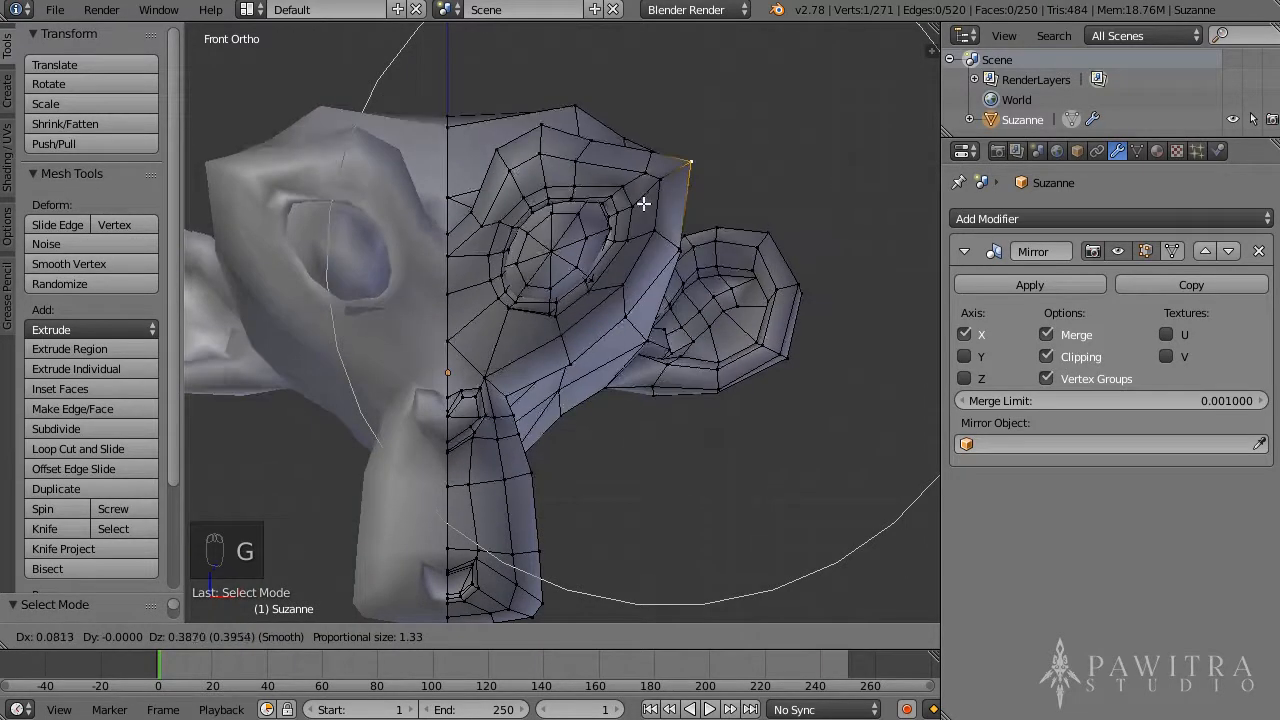
{"action": "left_click", "coordinate": [643, 209]}
{"action": "key", "text": "r"}
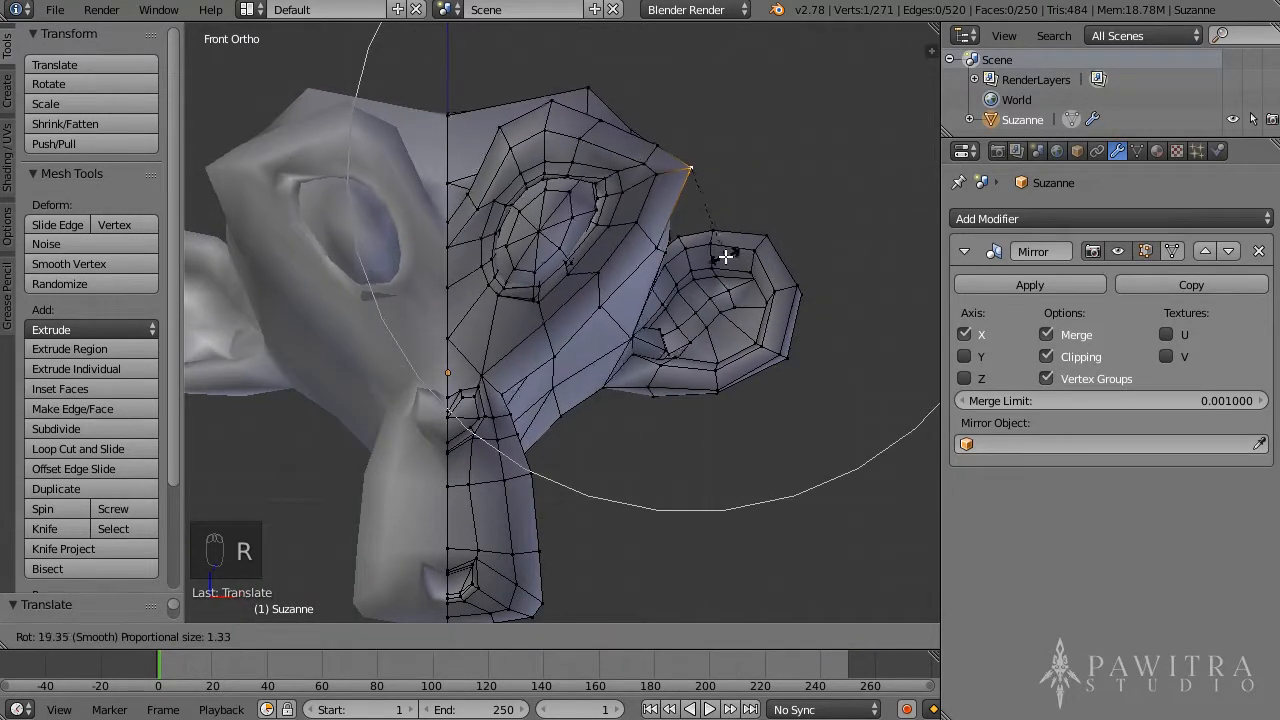
{"action": "left_click", "coordinate": [719, 262]}
{"action": "key", "text": "g"}
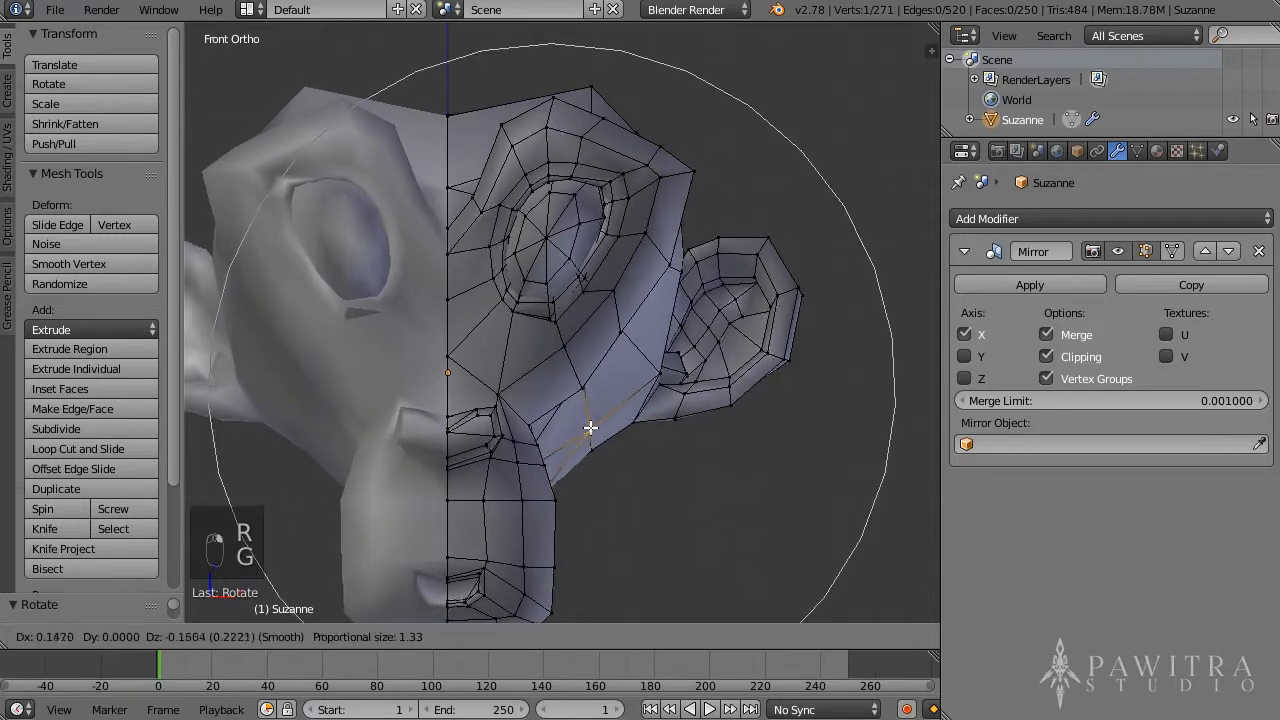
{"action": "left_click", "coordinate": [609, 400]}
{"action": "middle_click_drag", "start_coordinate": [609, 400], "coordinate": [497, 434]}
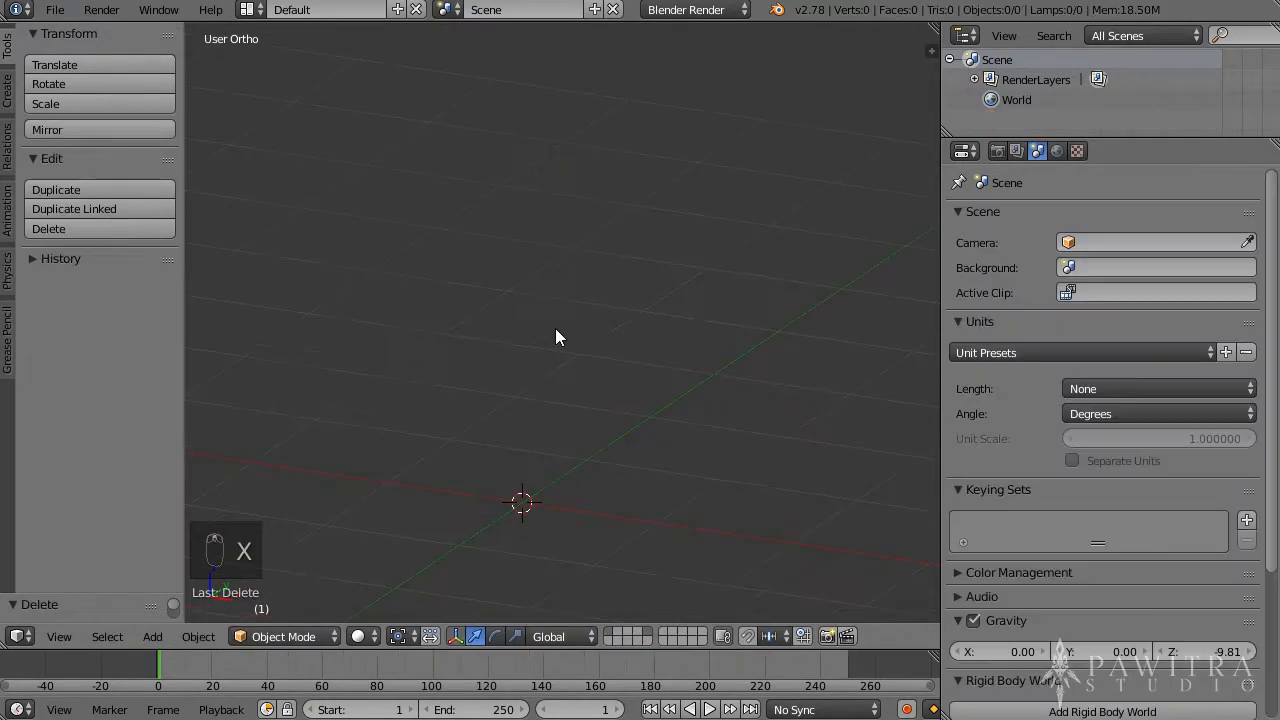
- Add a cylinder mesh to the empty scene and set its Cap Fill Type to Nothing
{"action": "key", "text": "shift+a"}
{"action": "mouse_move", "coordinate": [555, 328]}
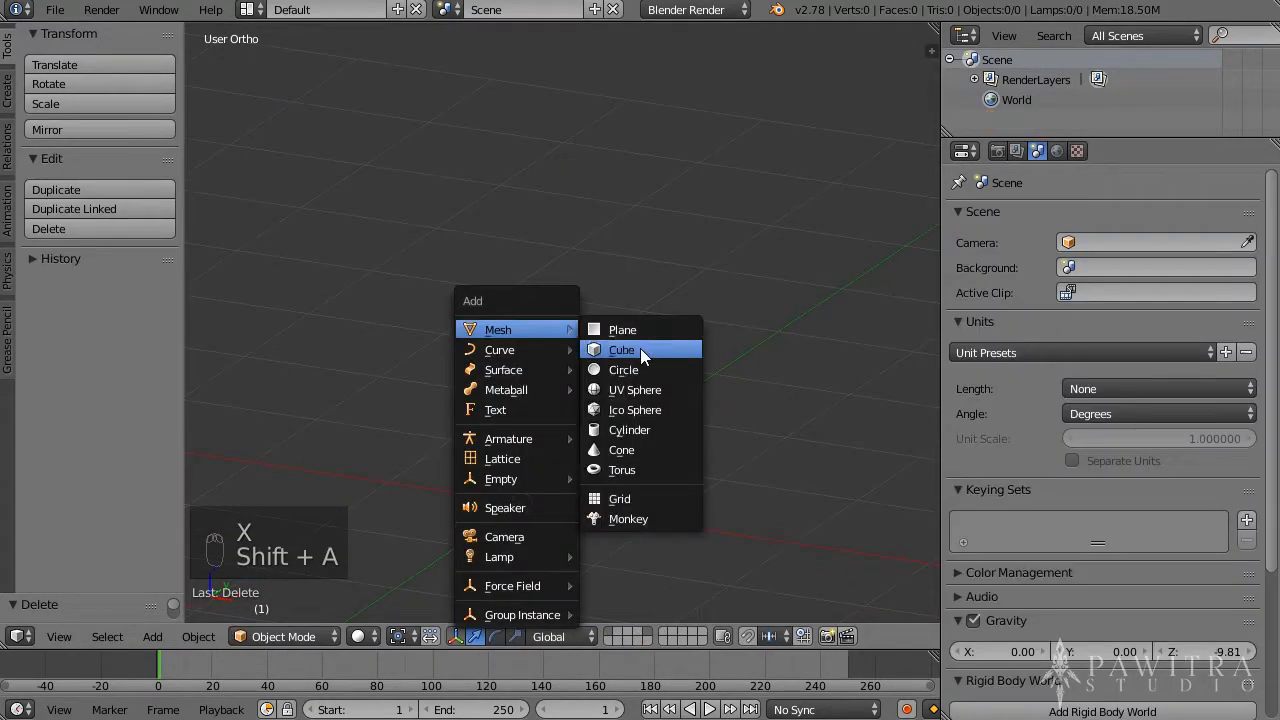
{"action": "left_click", "coordinate": [618, 430]}
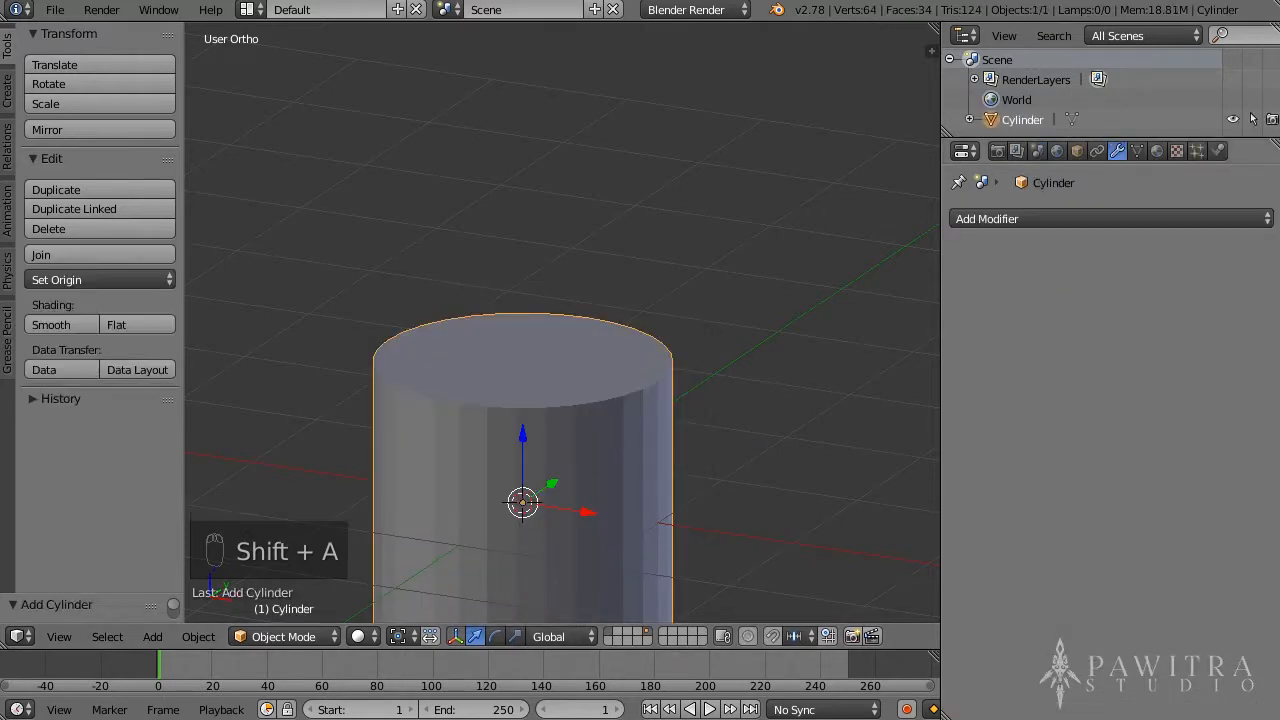
{"action": "middle_click_drag", "start_coordinate": [860, 410], "coordinate": [287, 473]}
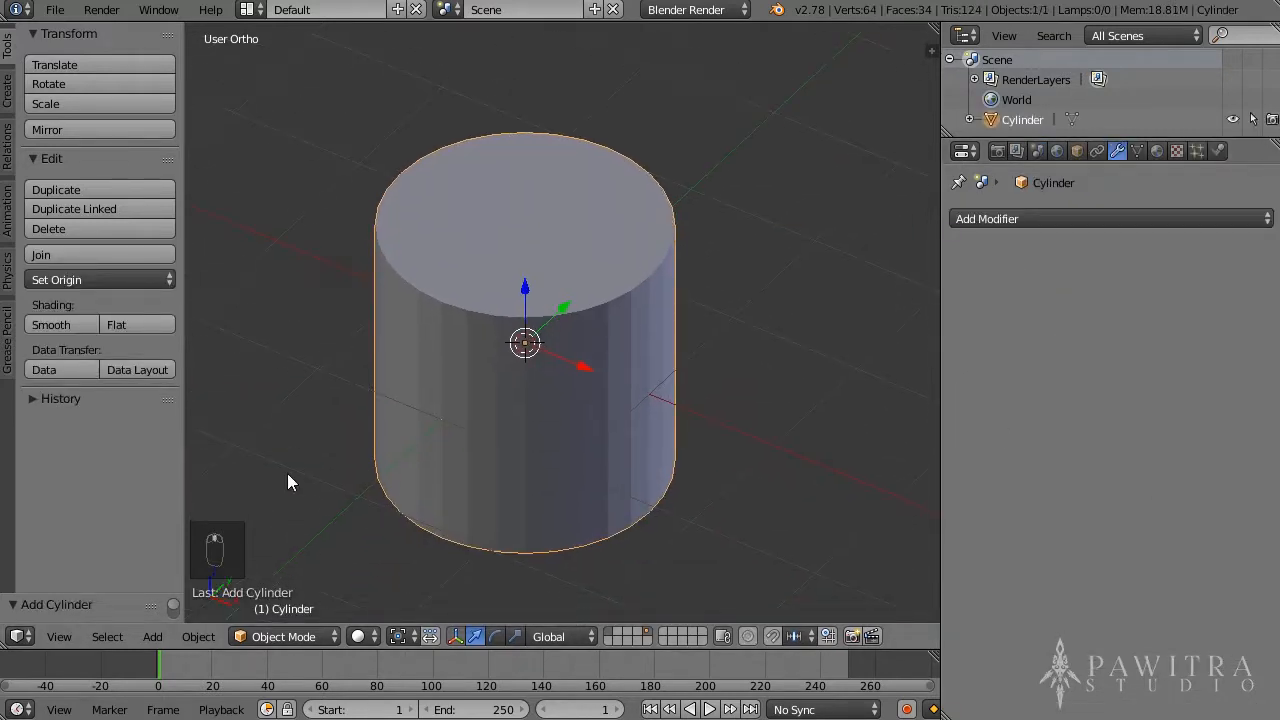
{"action": "left_click_drag", "start_coordinate": [122, 591], "coordinate": [122, 240]}
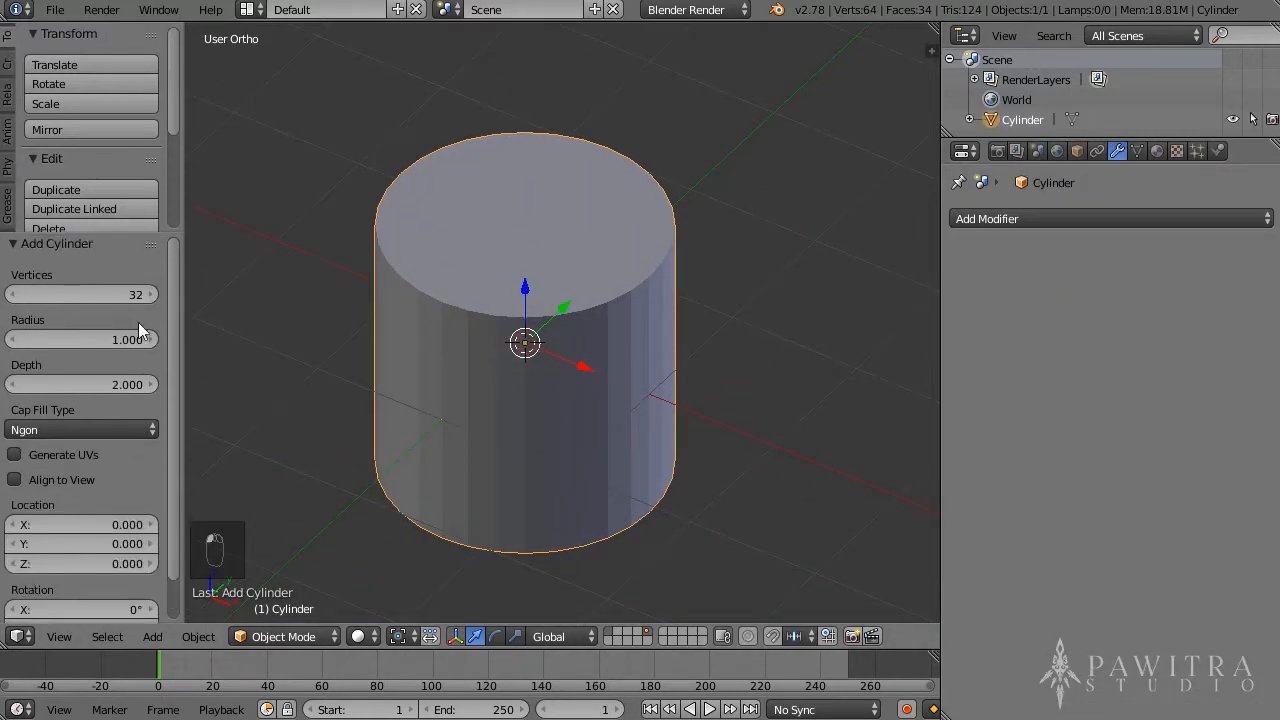
{"action": "left_click", "coordinate": [80, 431]}
{"action": "left_click", "coordinate": [52, 408]}
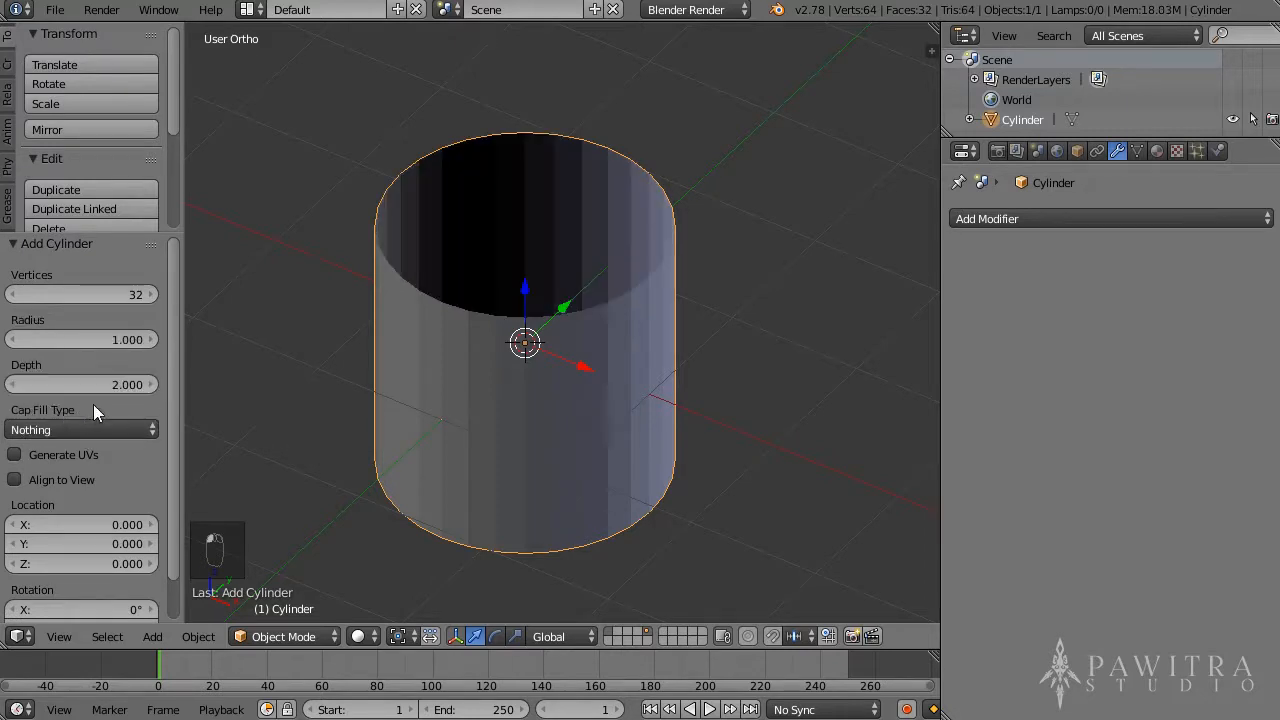
- Add a Solidify modifier to the open cylinder and set its Thickness to 0.2520
{"action": "middle_click_drag", "start_coordinate": [620, 300], "coordinate": [518, 308]}
{"action": "scroll", "coordinate": [540, 300], "scroll_direction": "up", "scroll_amount": 1}
{"action": "left_click", "coordinate": [1057, 212]}
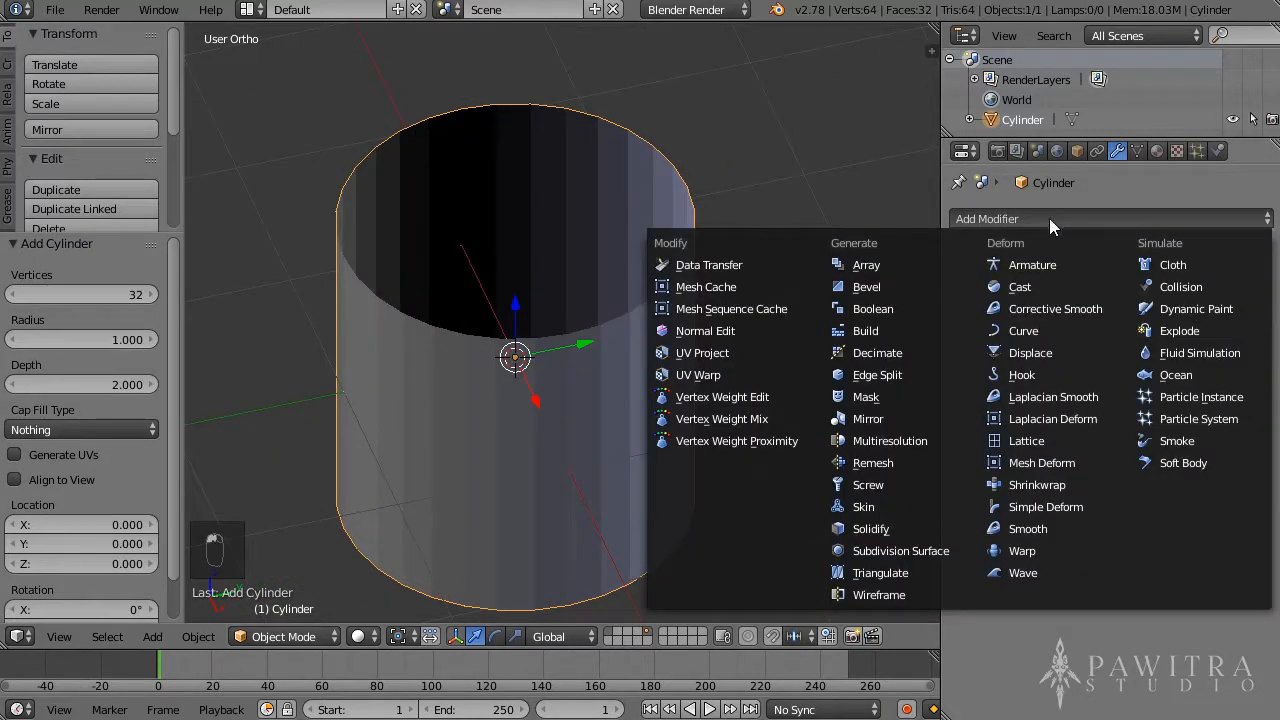
{"action": "left_click", "coordinate": [886, 530]}
{"action": "left_click_drag", "start_coordinate": [1052, 313], "coordinate": [1090, 313]}
- Switch the solidified cylinder to Edit Mode and choose a mesh select mode
{"action": "left_click", "coordinate": [283, 636]}
{"action": "left_click", "coordinate": [290, 591]}
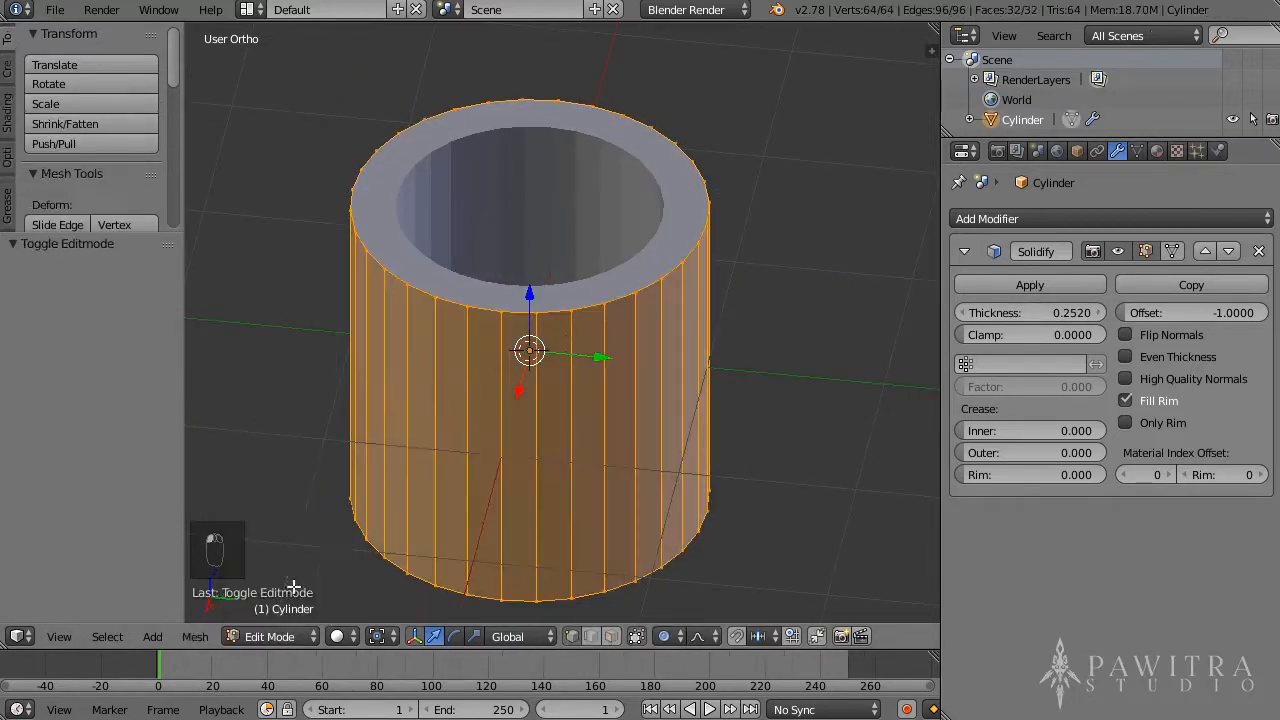
{"action": "scroll", "coordinate": [595, 289], "scroll_direction": "up", "scroll_amount": 1}
{"action": "key", "text": "ctrl+Tab"}
{"action": "left_click", "coordinate": [577, 326]}
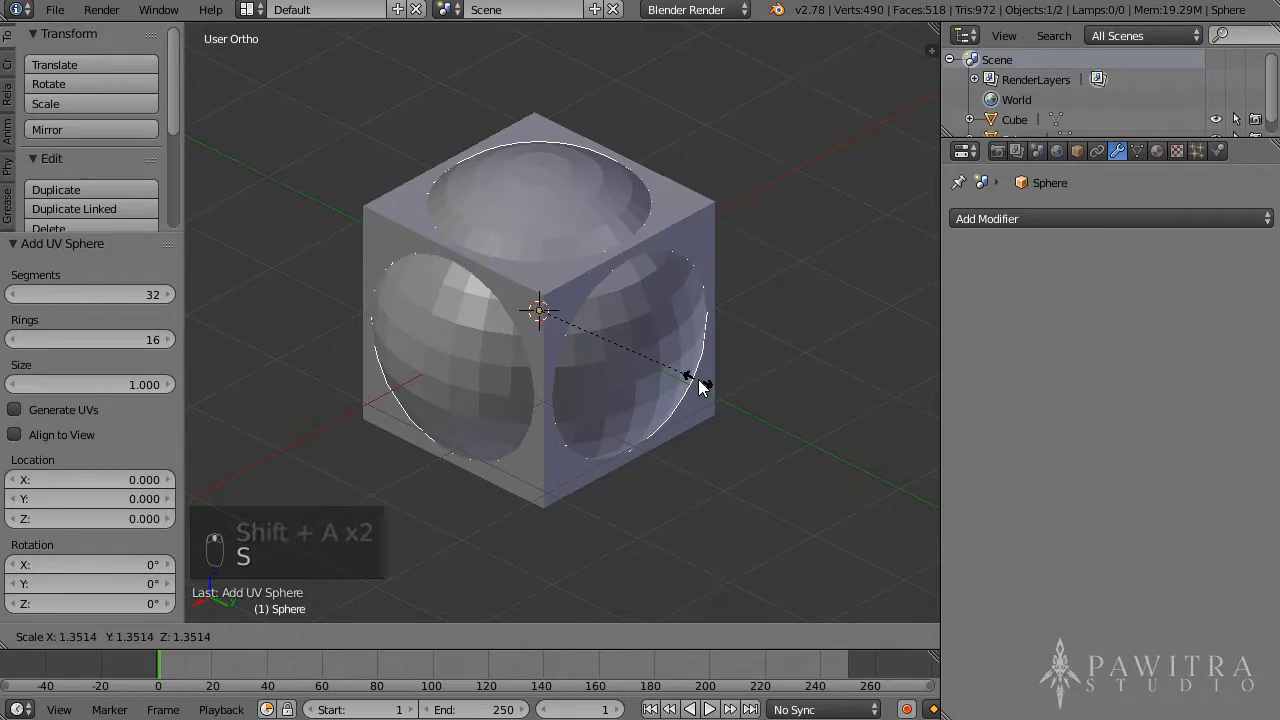
- Scale the UV sphere up to about 1.307 so it bulges through the cube's faces
{"action": "left_click", "coordinate": [697, 379]}
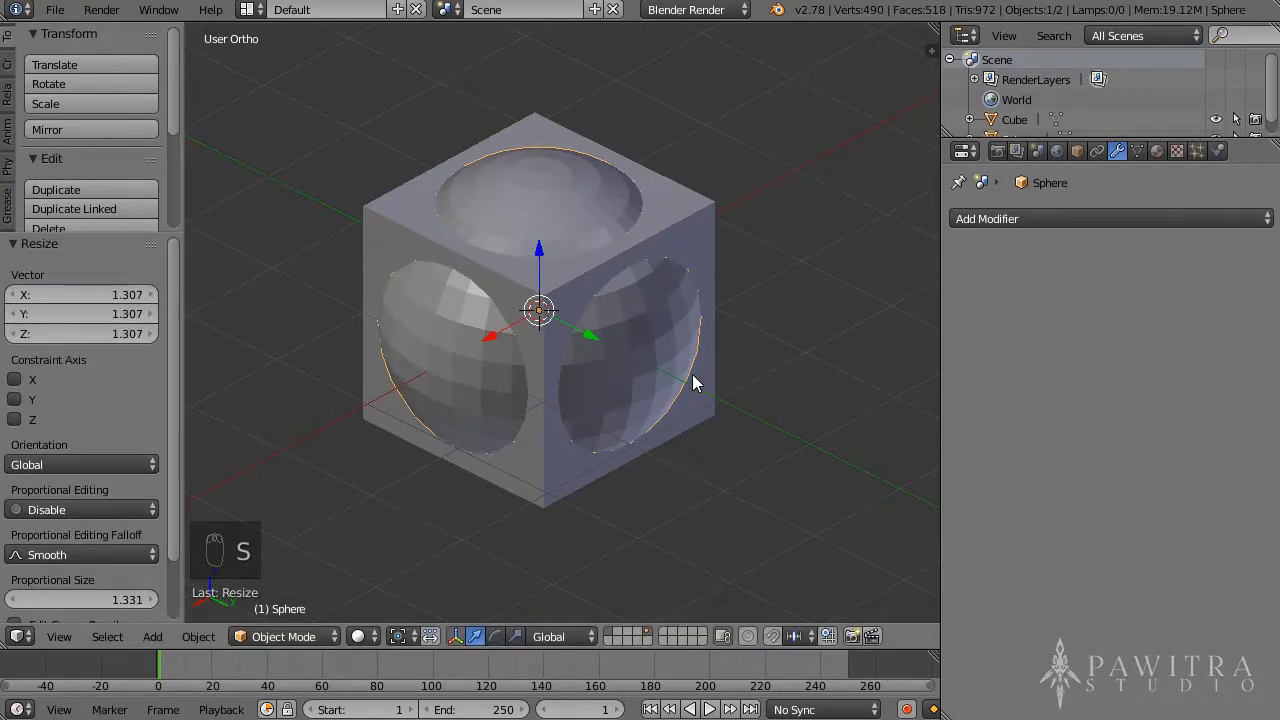
{"action": "middle_click_drag", "start_coordinate": [694, 380], "coordinate": [628, 294], "text": "shift"}
{"action": "scroll", "coordinate": [680, 220], "scroll_direction": "up", "scroll_amount": 2}
- Add a Boolean modifier to the cube, with the sphere as its object and Difference as the operation
{"action": "right_click", "coordinate": [725, 141]}
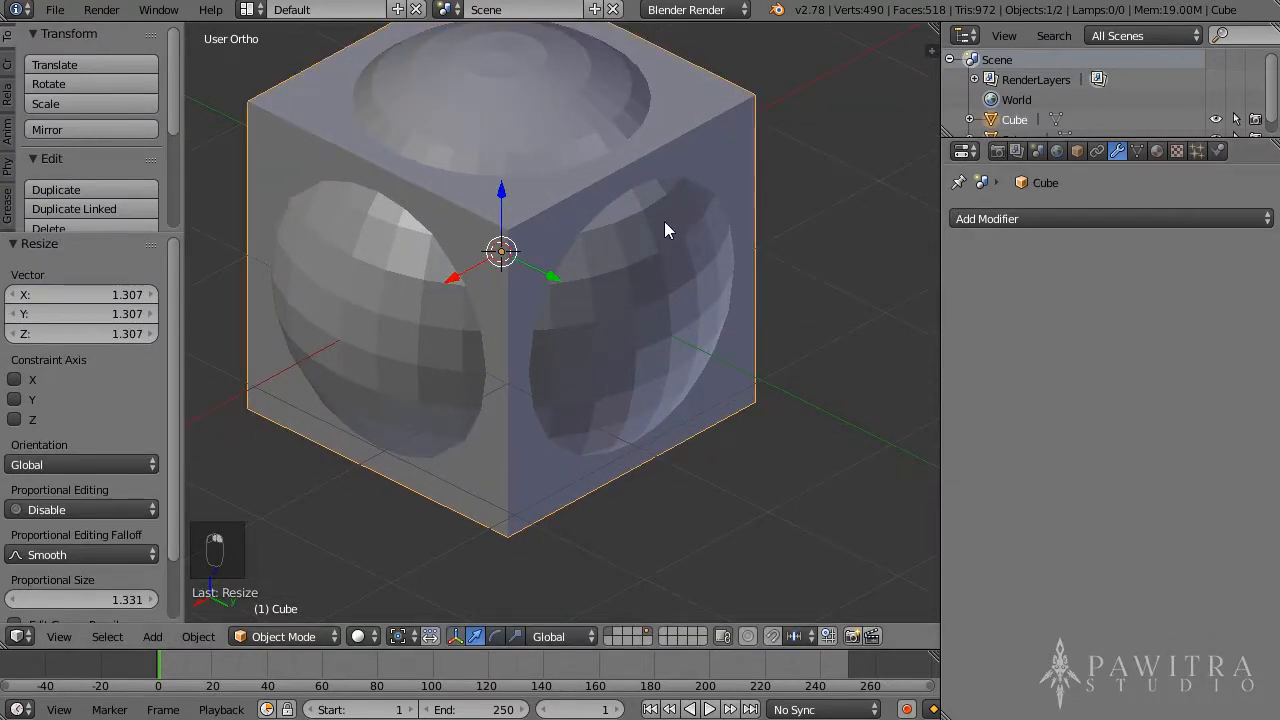
{"action": "scroll", "coordinate": [664, 222], "scroll_direction": "down", "scroll_amount": 2}
{"action": "middle_click_drag", "start_coordinate": [664, 222], "coordinate": [670, 262], "text": "shift"}
{"action": "scroll", "coordinate": [678, 274], "scroll_direction": "up", "scroll_amount": 1}
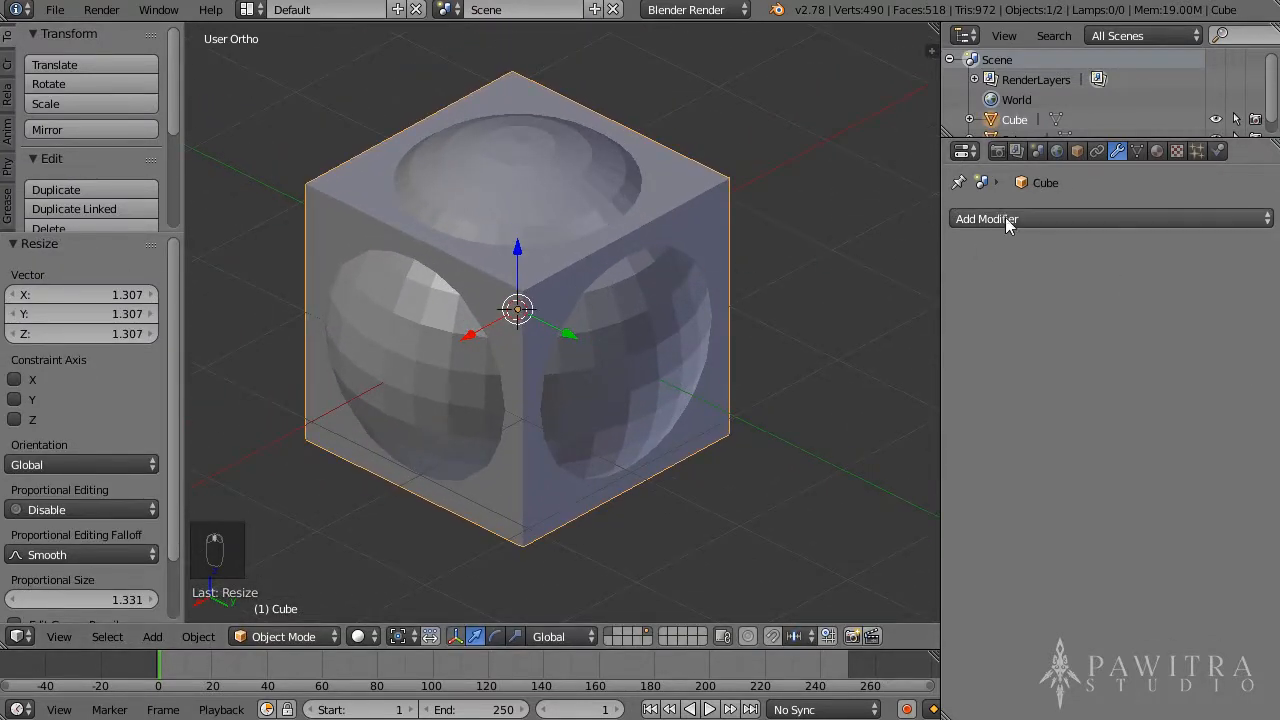
{"action": "left_click", "coordinate": [1004, 218]}
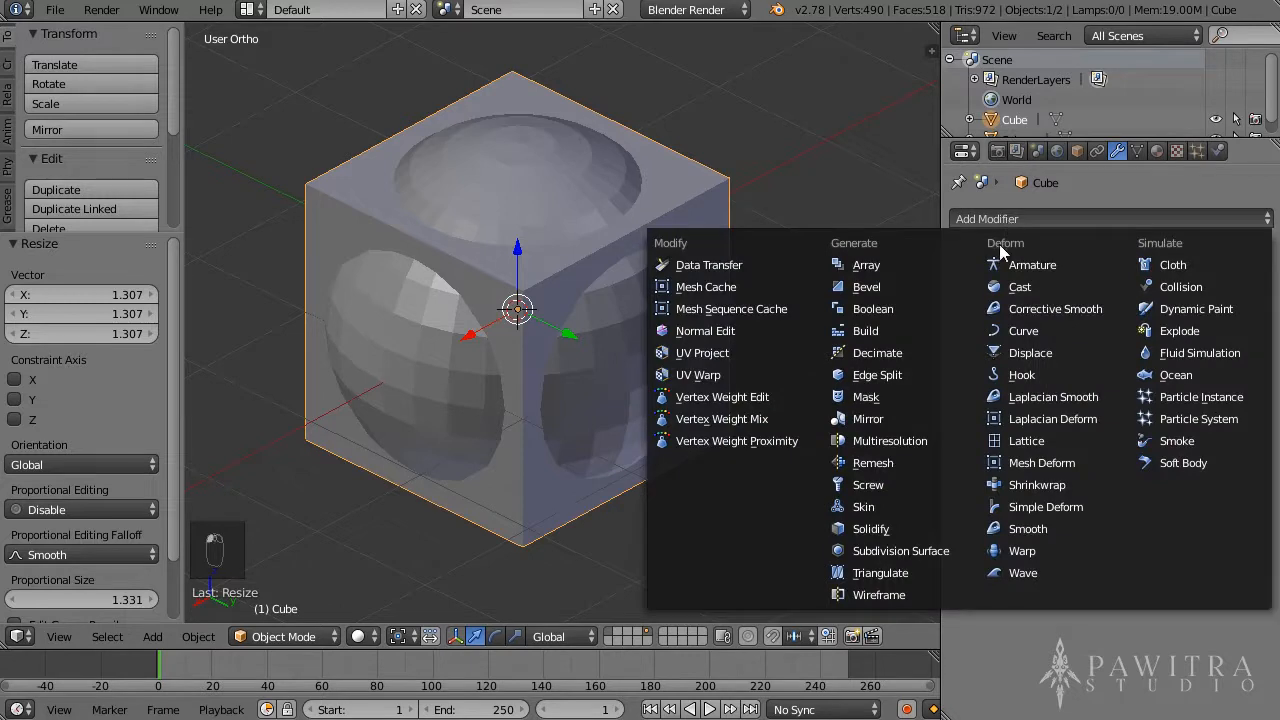
{"action": "left_click", "coordinate": [888, 309]}
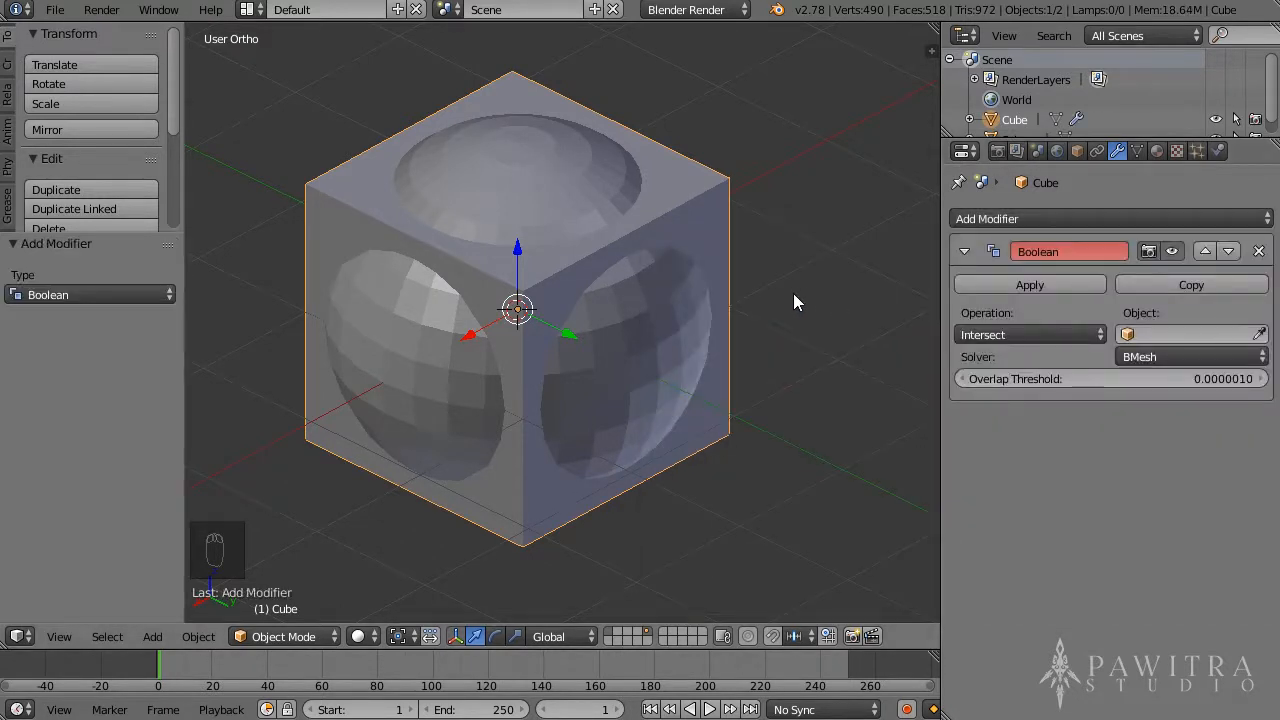
{"action": "left_click", "coordinate": [628, 199]}
{"action": "left_click", "coordinate": [1003, 336]}
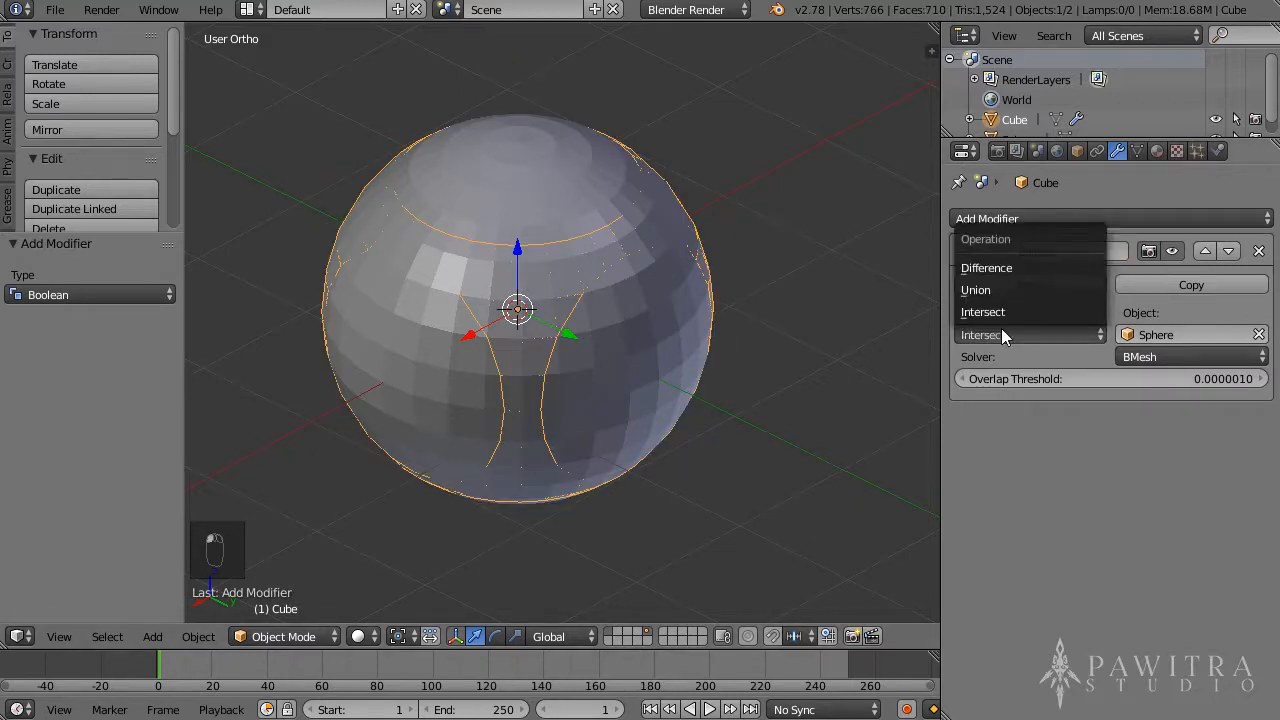
{"action": "left_click", "coordinate": [991, 271]}
- Enlarge the Outliner to list both objects and hide the sphere
{"action": "right_click", "coordinate": [673, 322]}
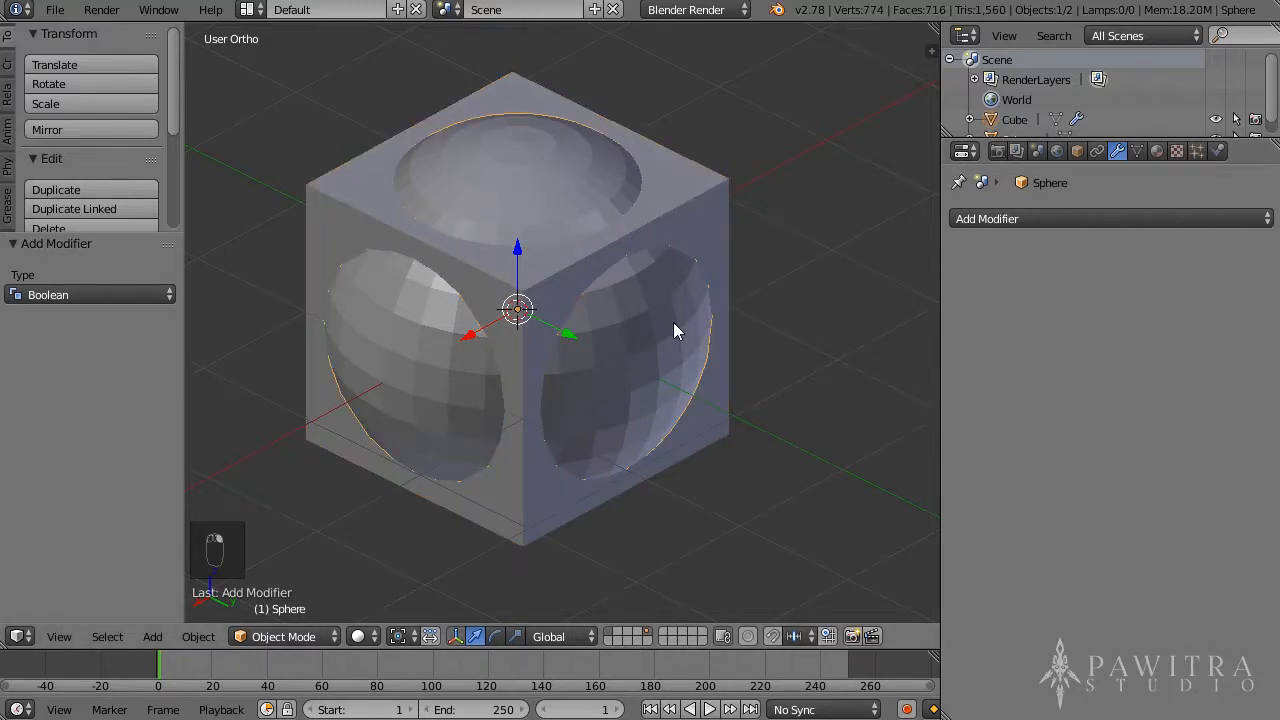
{"action": "left_click_drag", "start_coordinate": [1115, 133], "coordinate": [1115, 226]}
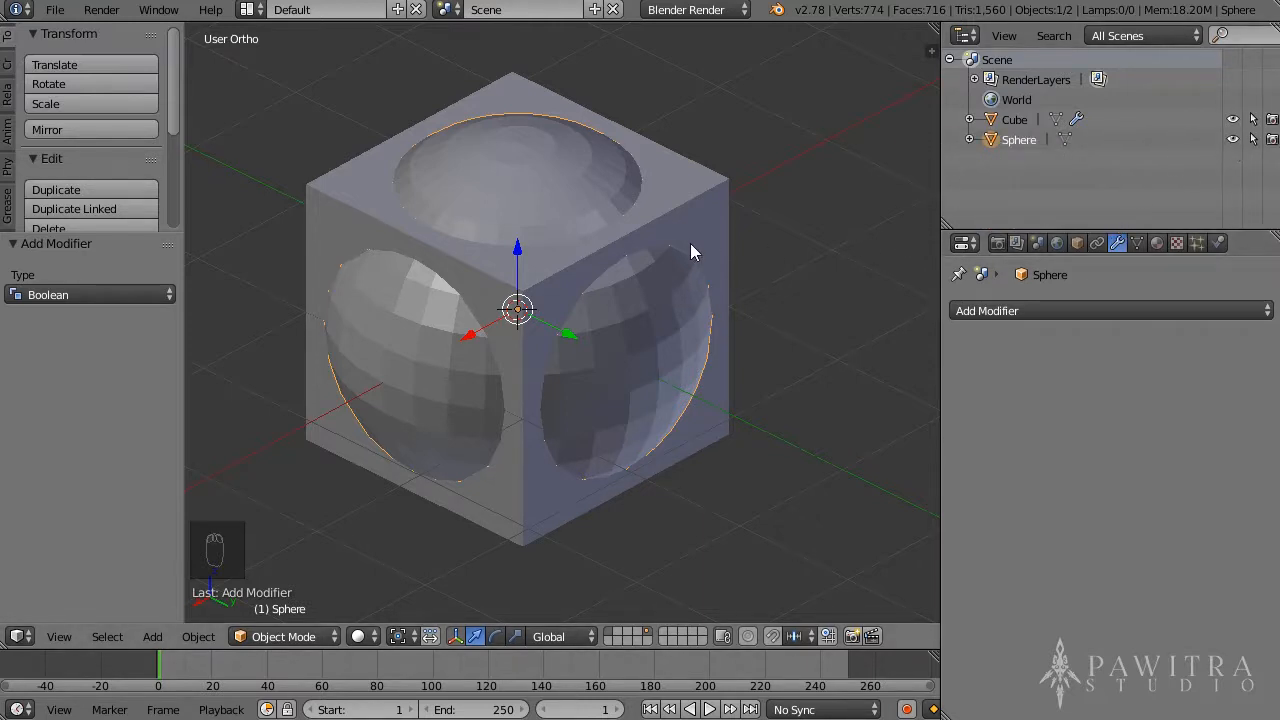
{"action": "key", "text": "h"}
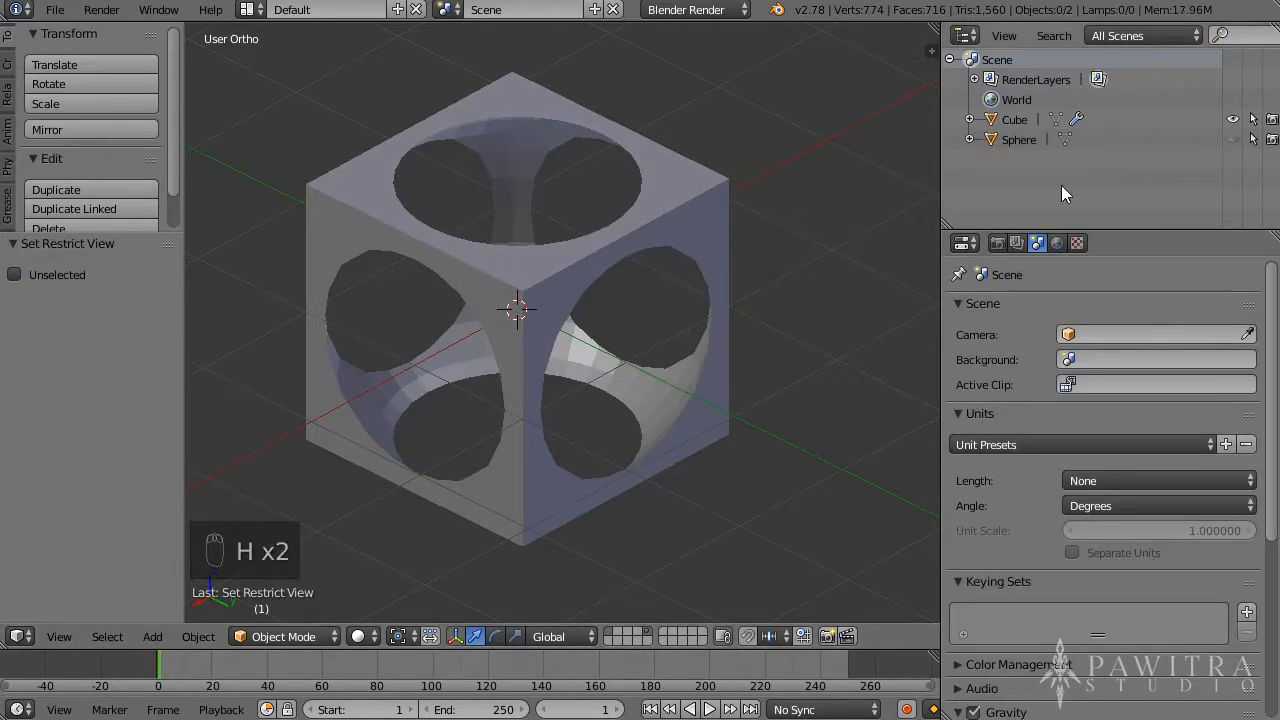